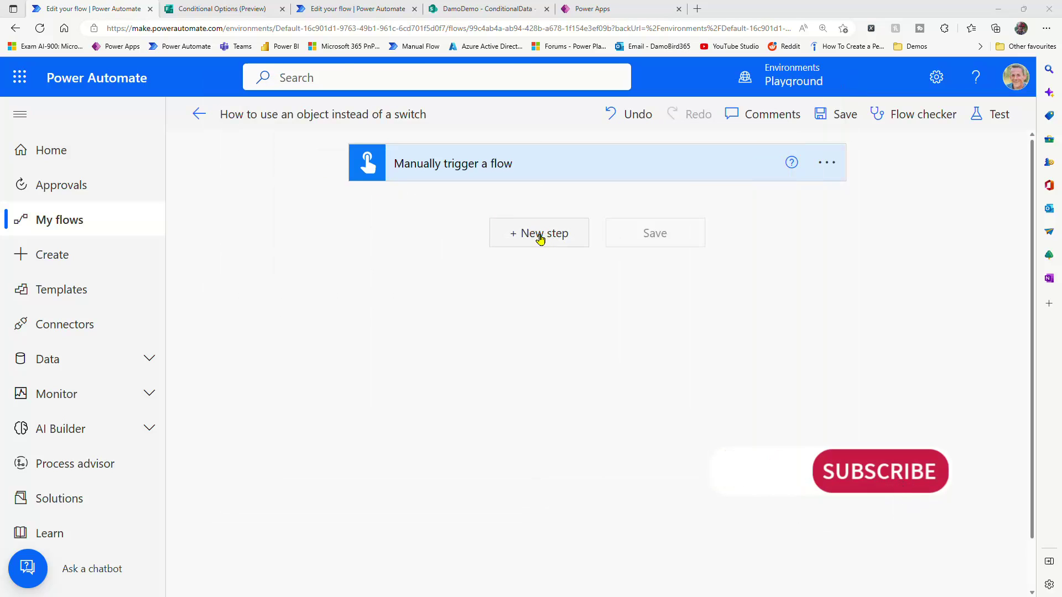
Add a Compose step containing the pasted JSON object of three options
left_click(541, 239)
type("cm")
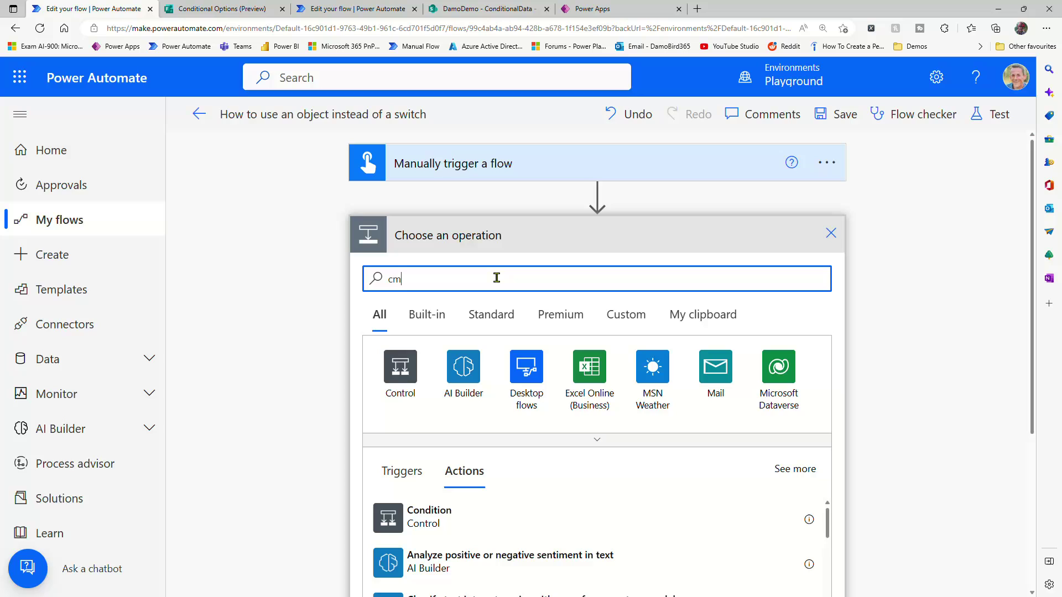
key("BackSpace")
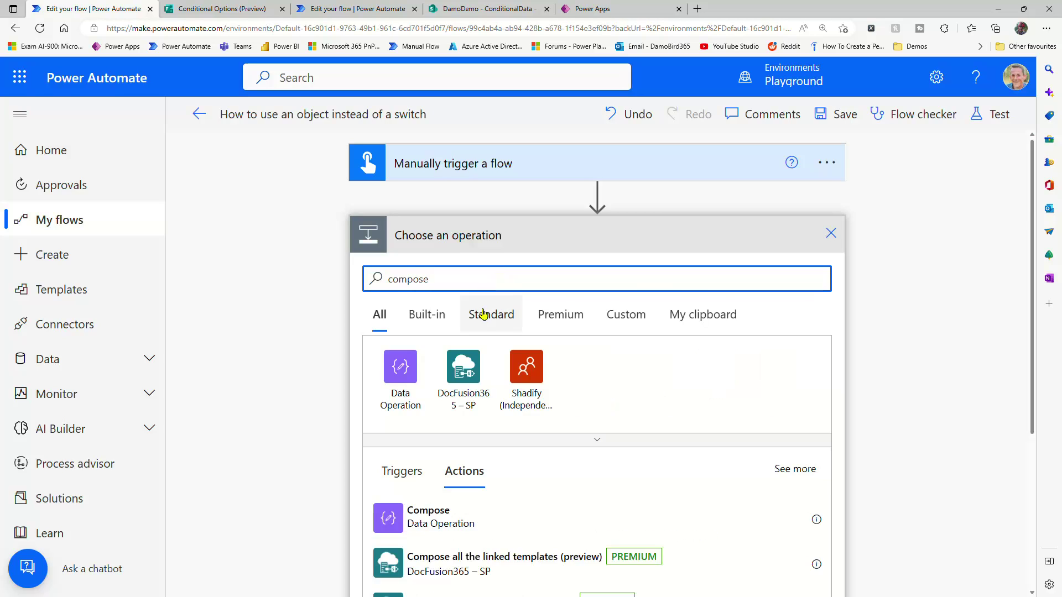
scroll(454, 343, "down", 2)
left_click(433, 372)
left_click(486, 222)
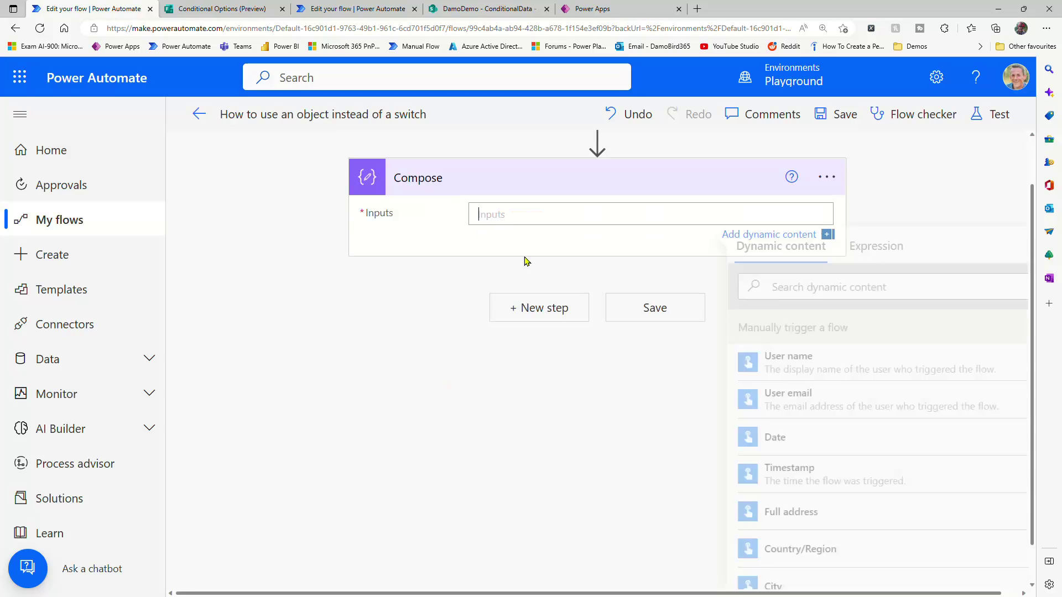
type("{   \"option 1\": \"Turkey\",   \"option 2\": \"Beef\",   \"option 3\": \"Vegetable Medley\" }")
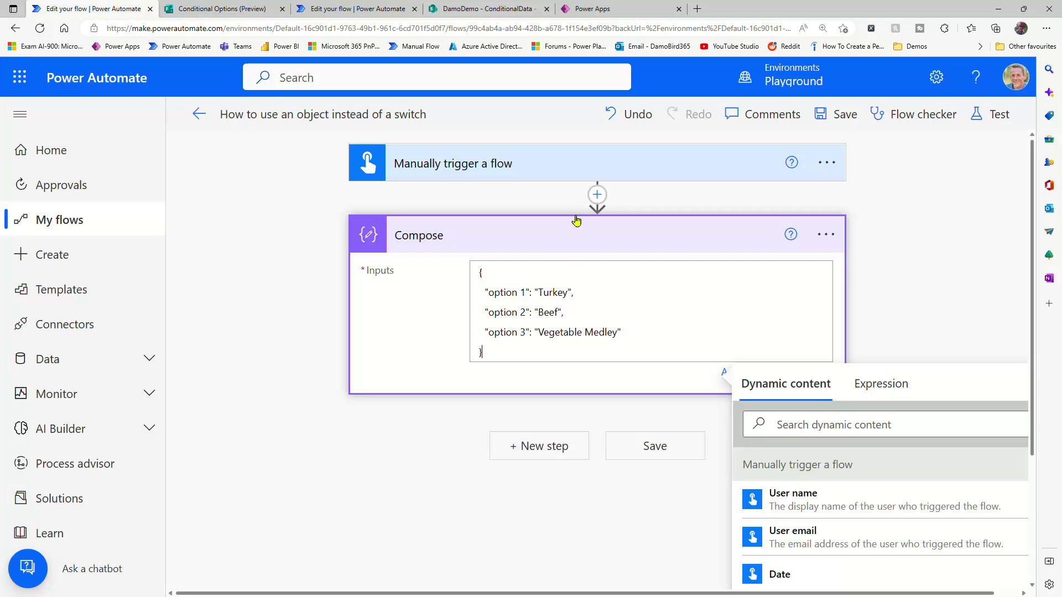
Insert a Compose step above it, renamed 'Compose Option', with input 'Option 1'
left_click(597, 196)
left_click(592, 221)
type("c")
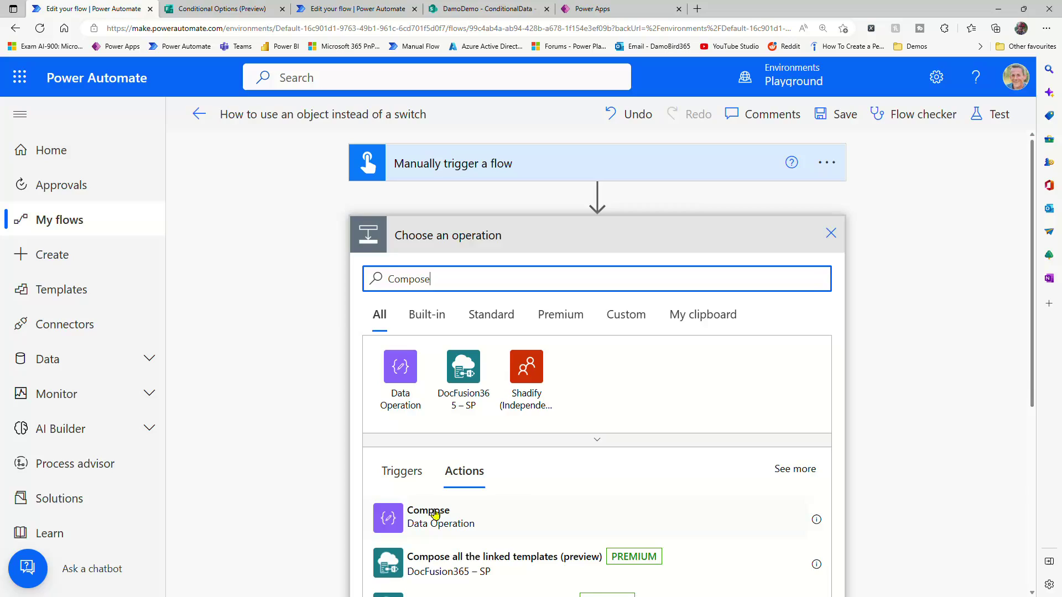
left_click(433, 510)
left_click(826, 232)
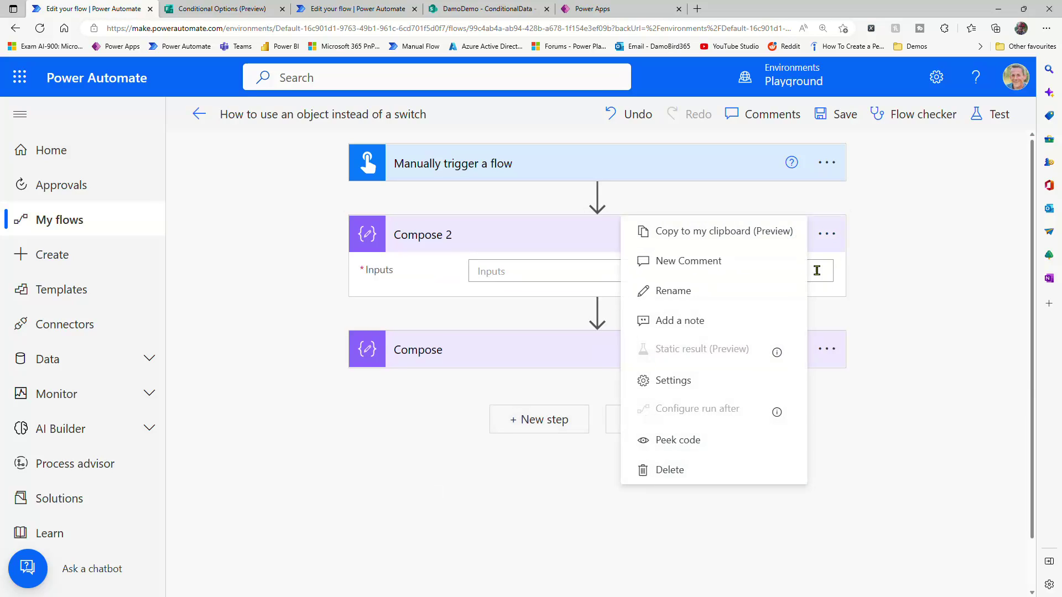
left_click(687, 294)
left_click(524, 231)
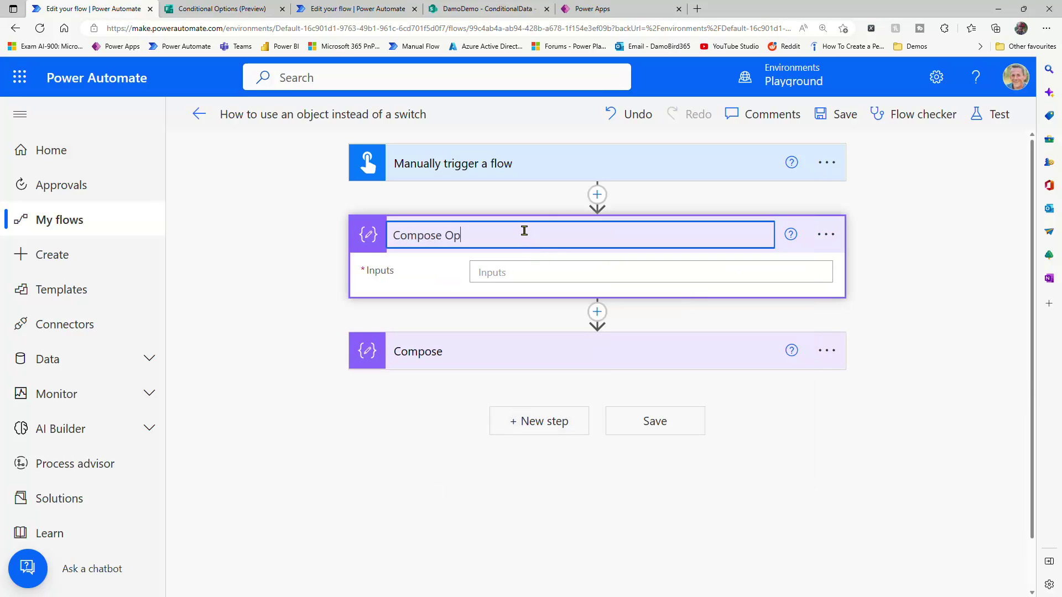
type("Option")
left_click(518, 265)
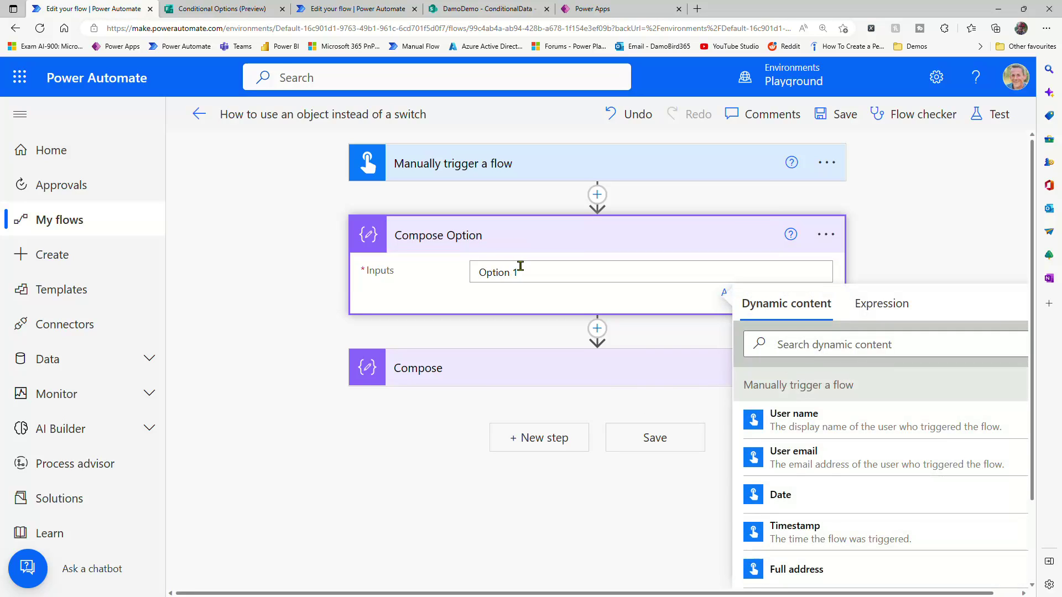
Add a final Compose step at the end and rename it 'Compose Result'
left_click(536, 432)
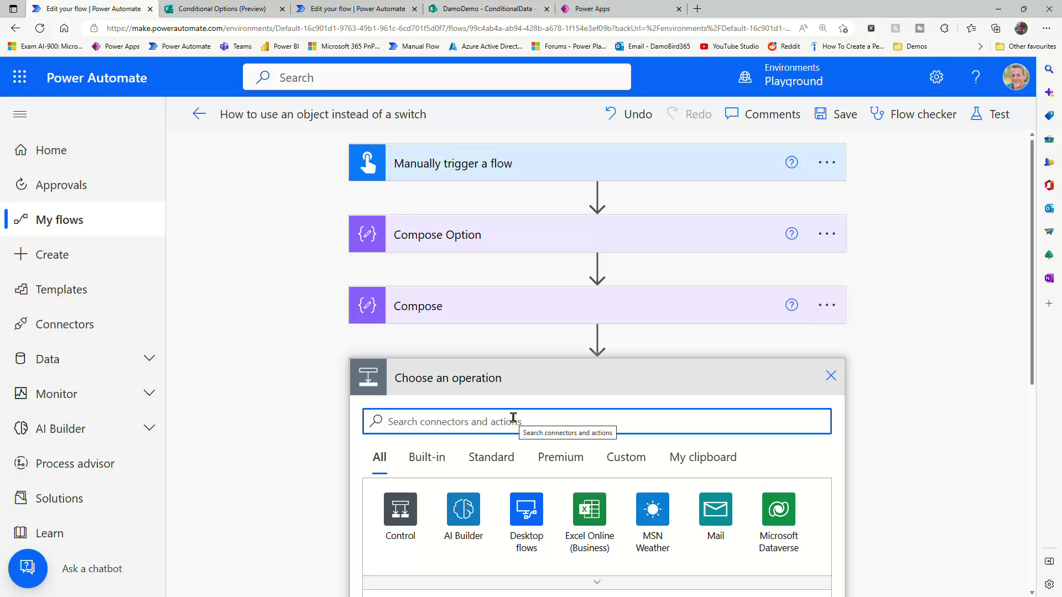
type("Compose")
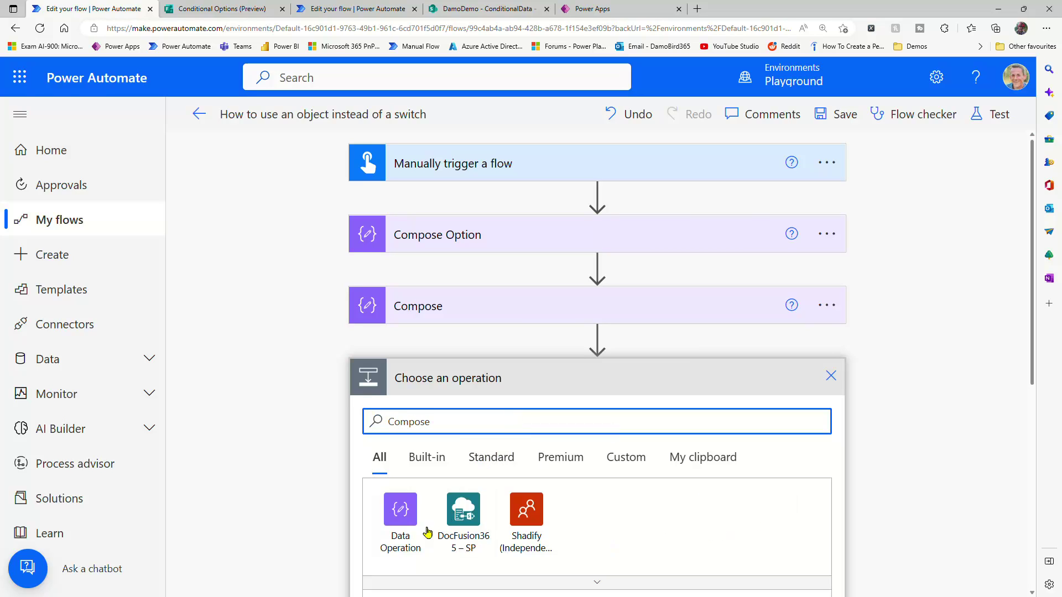
left_click(422, 515)
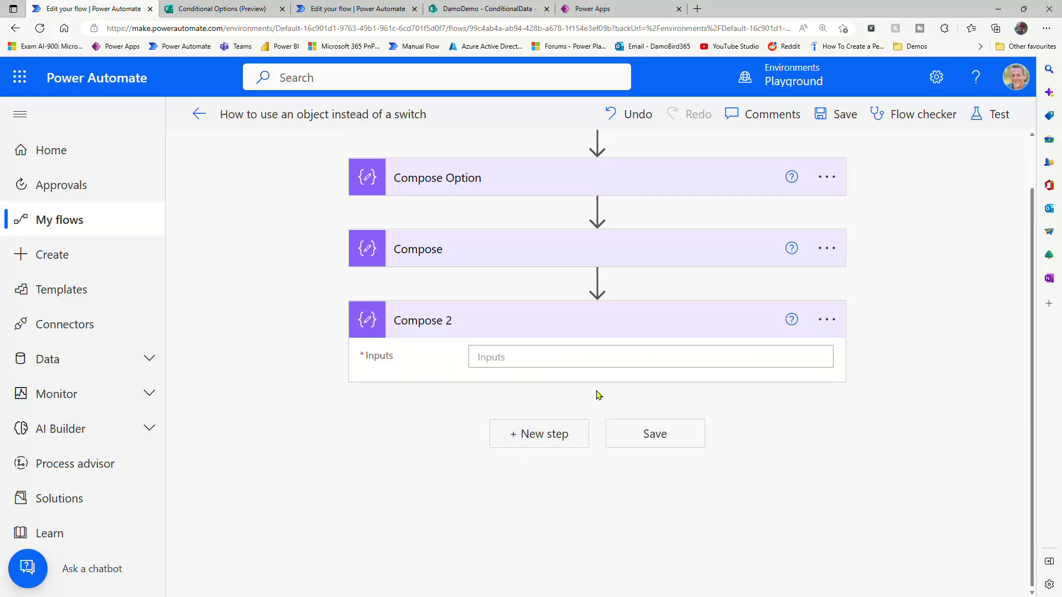
left_click(839, 319)
left_click(719, 376)
left_click(531, 323)
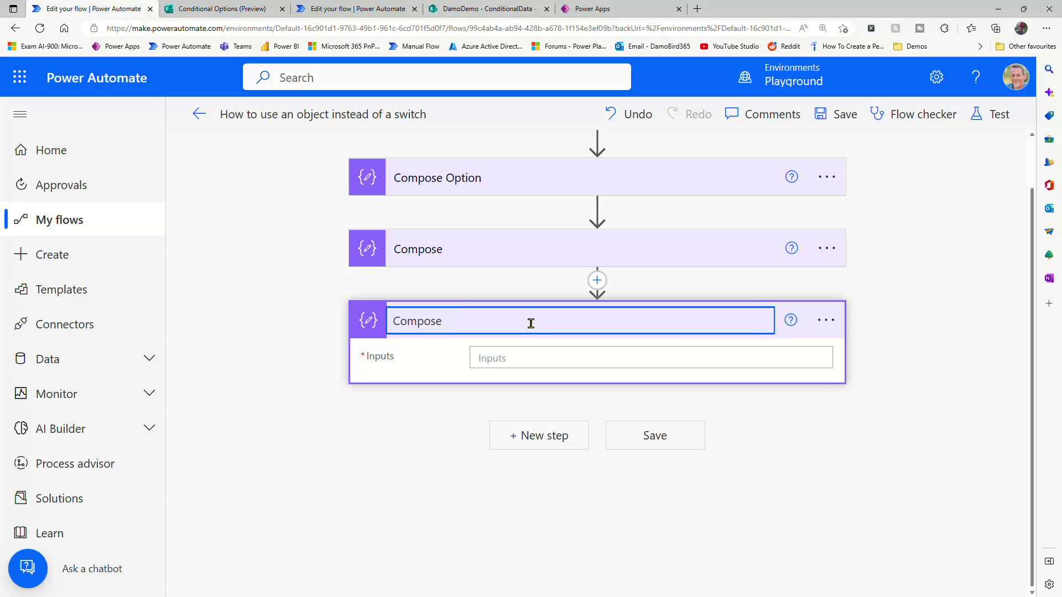
Set Compose Result's input to the expression outputs('Compose')?[outputs('Compose_Option')]
left_click(526, 357)
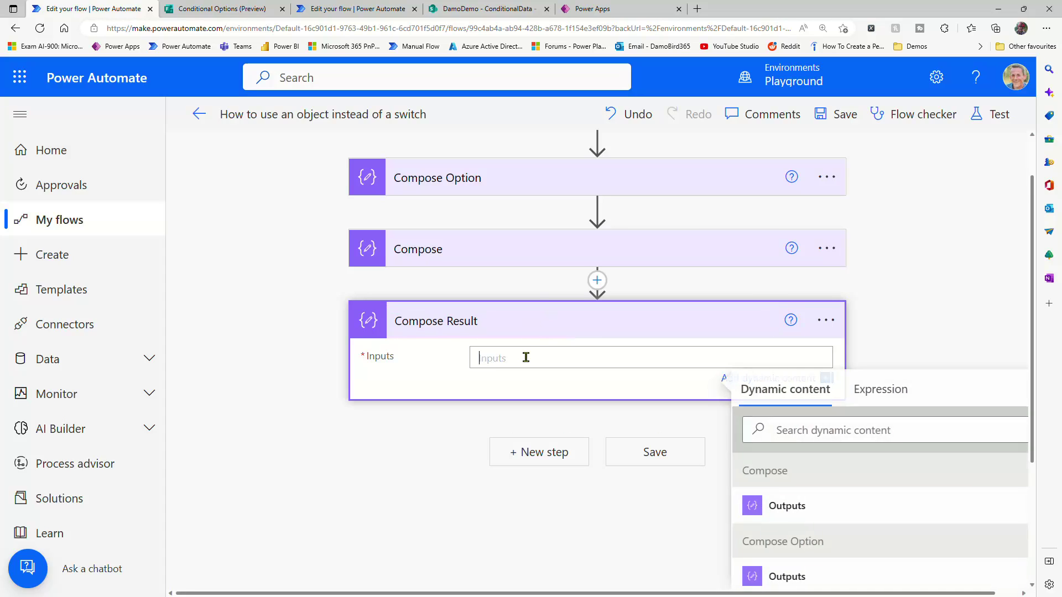
left_click(451, 257)
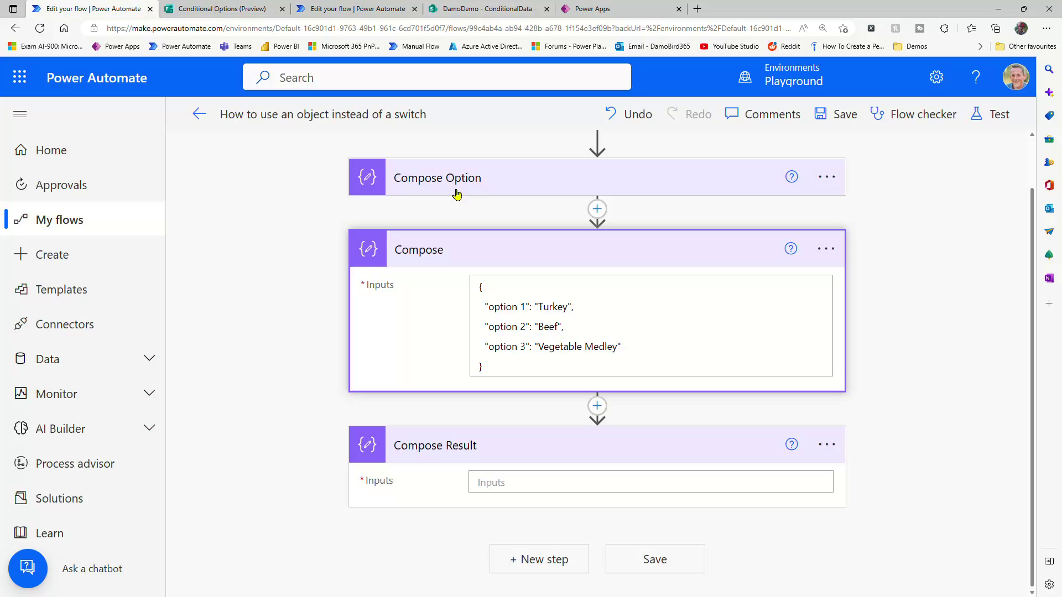
left_click(457, 193)
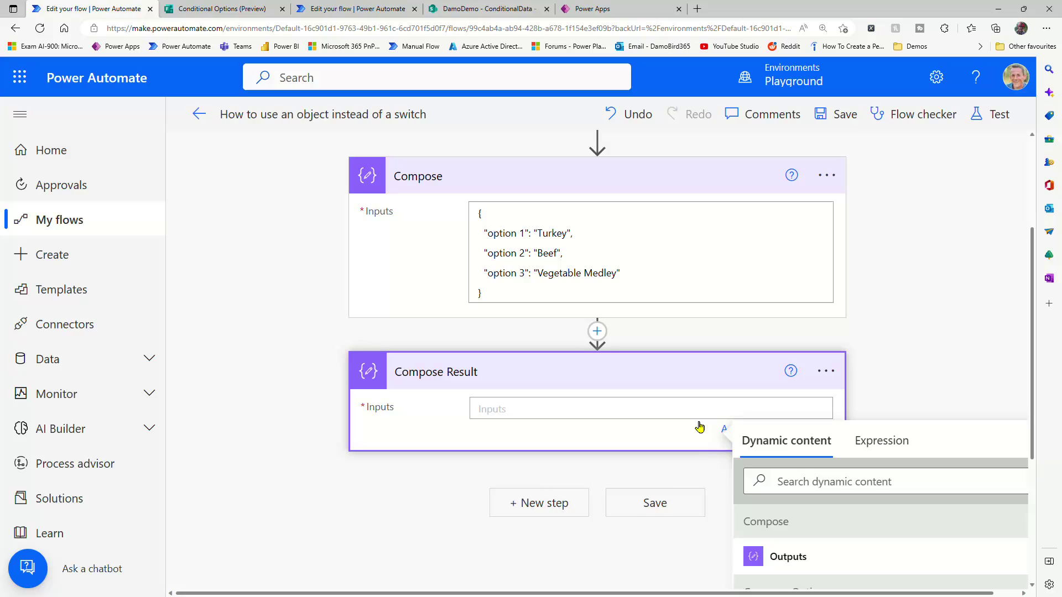
left_click(884, 432)
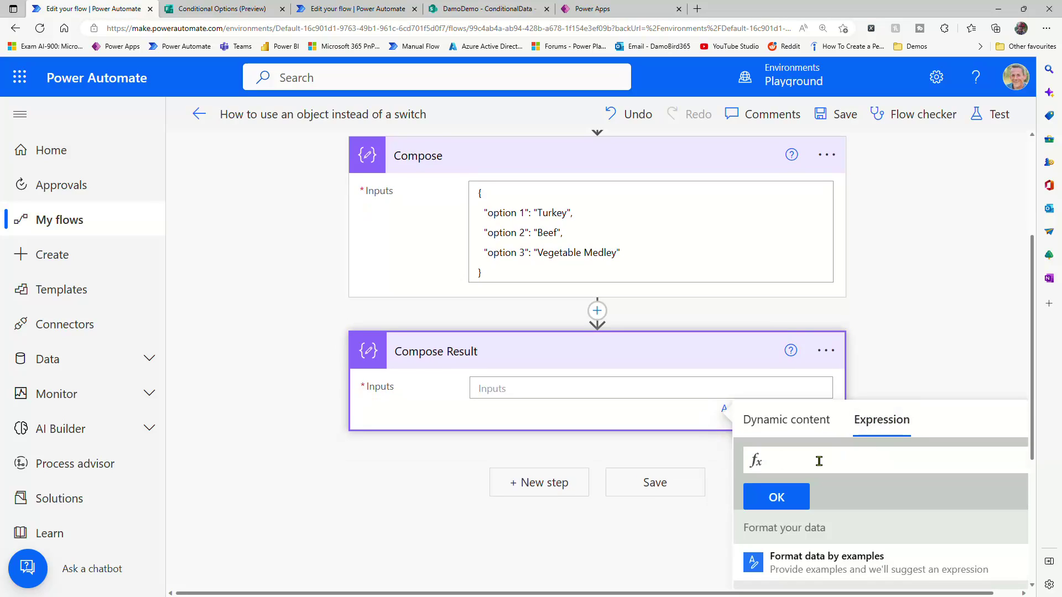
left_click(809, 431)
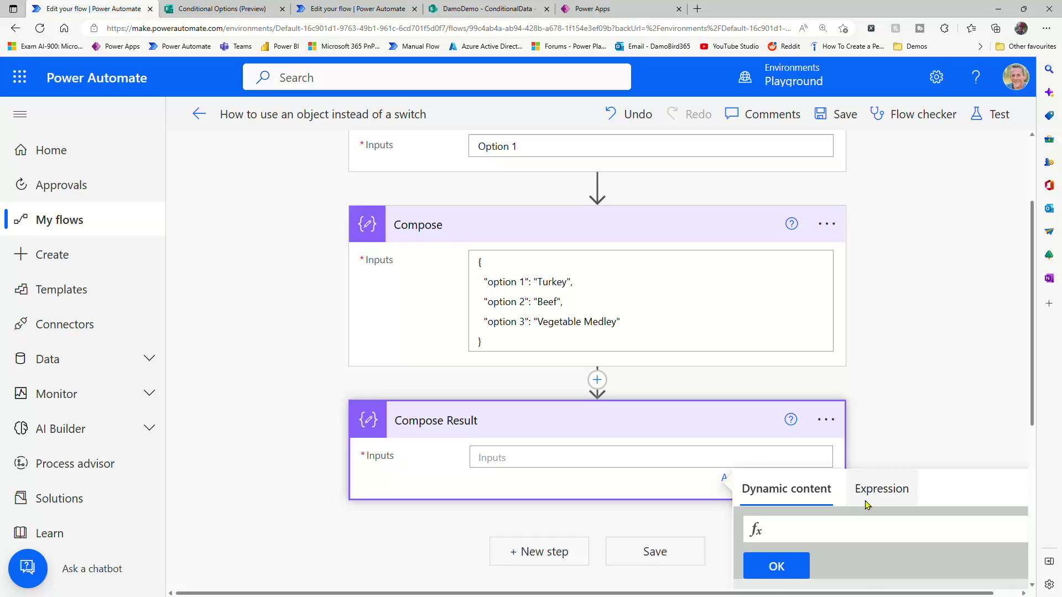
left_click(791, 499)
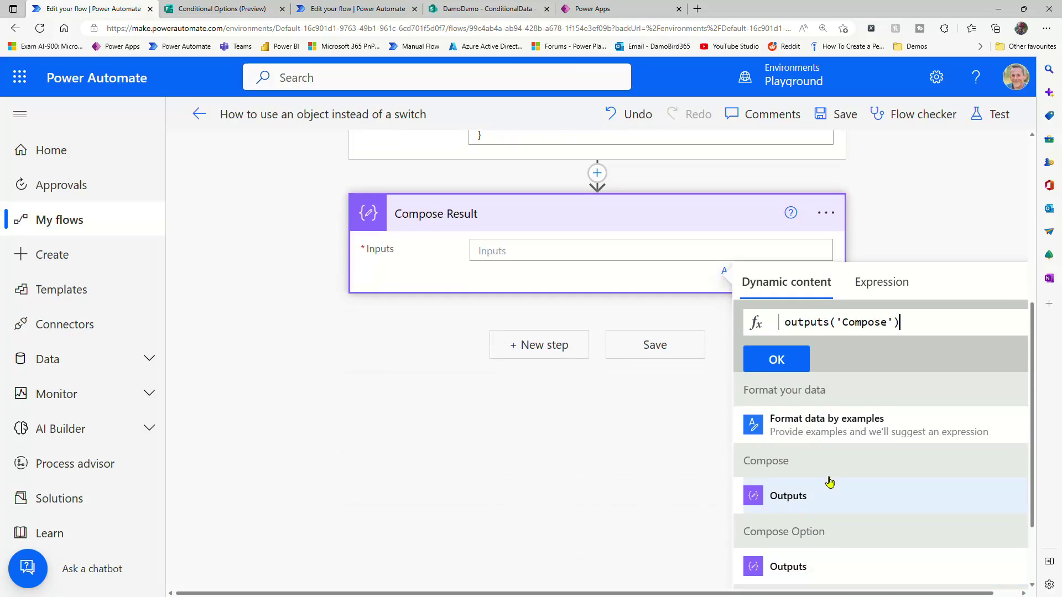
left_click(907, 321)
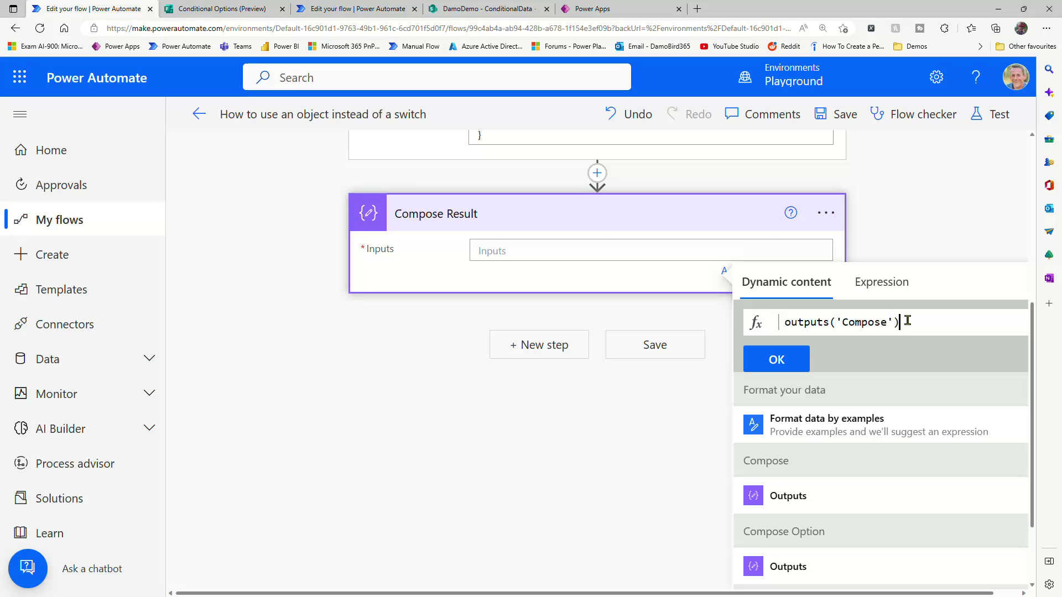
type("?")
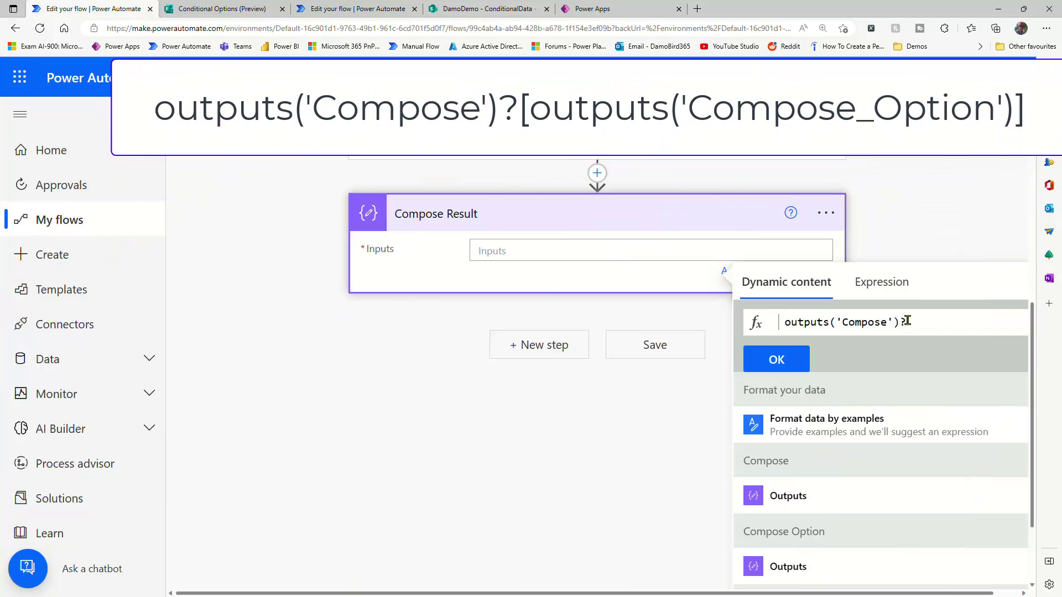
type("[")
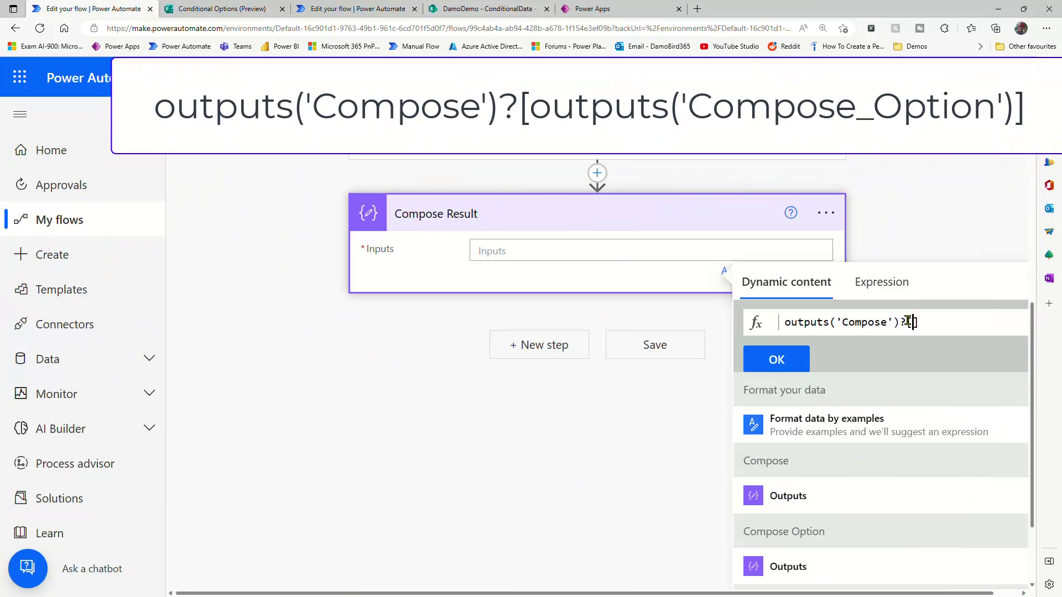
left_click(792, 569)
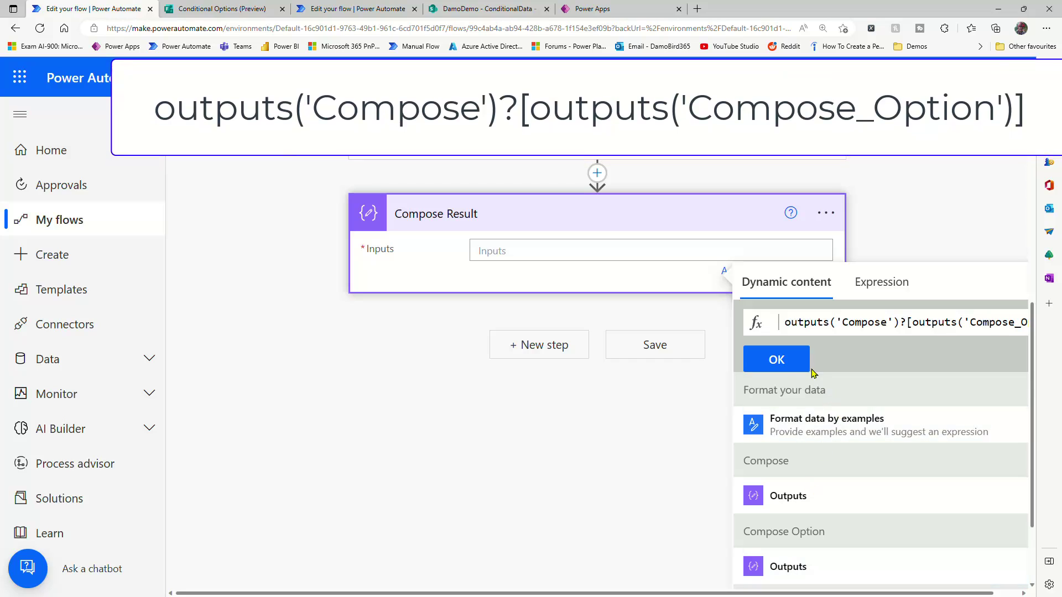
left_click(780, 361)
scroll(564, 387, "up", 5)
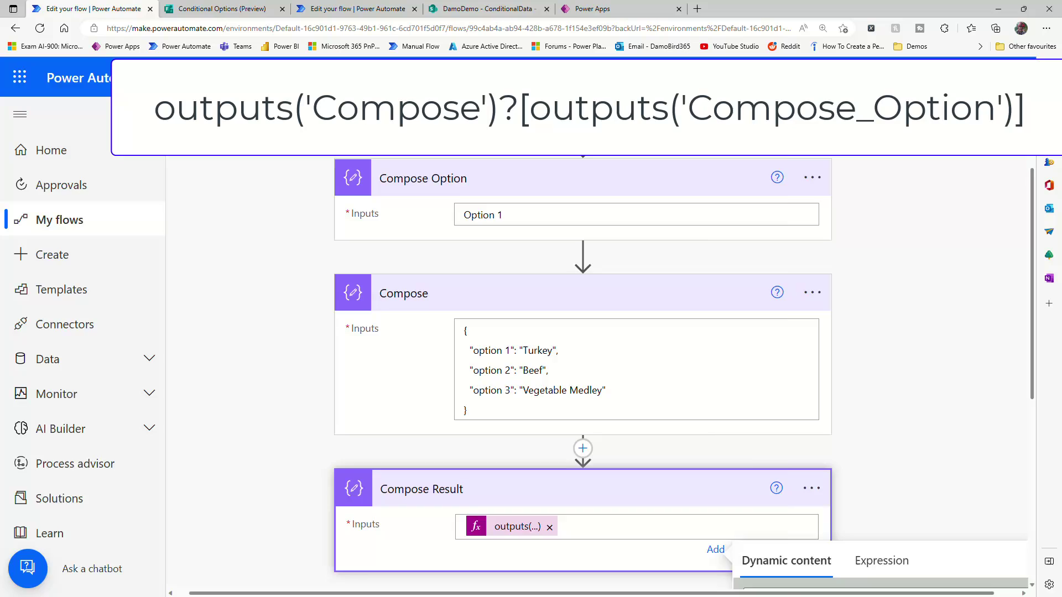
Save and test-run the flow; Compose Result shows Turkey for Option 1
left_click(1006, 96)
left_click(819, 568)
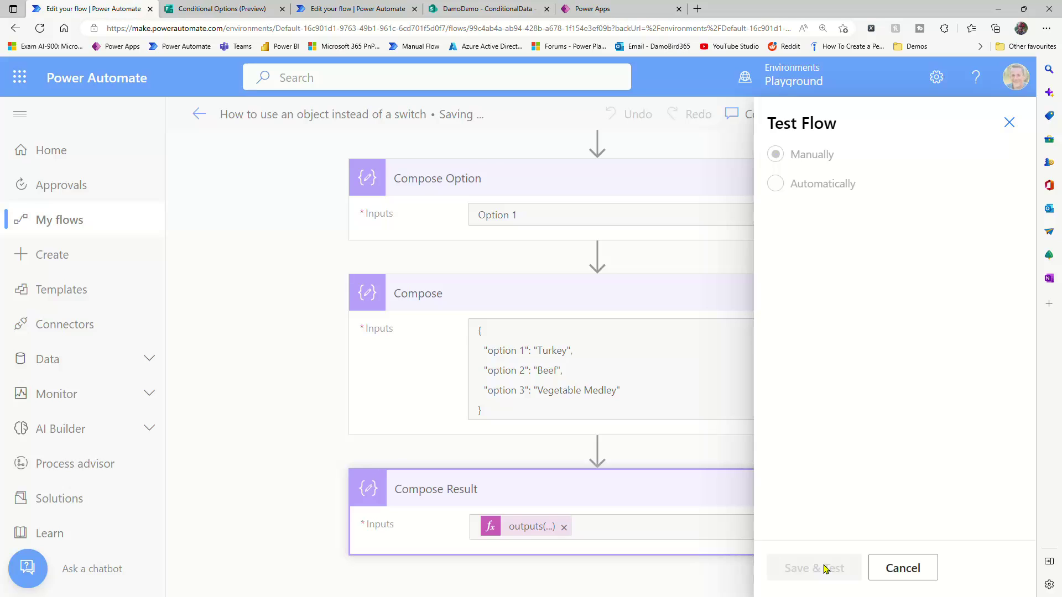
left_click(812, 568)
left_click(813, 568)
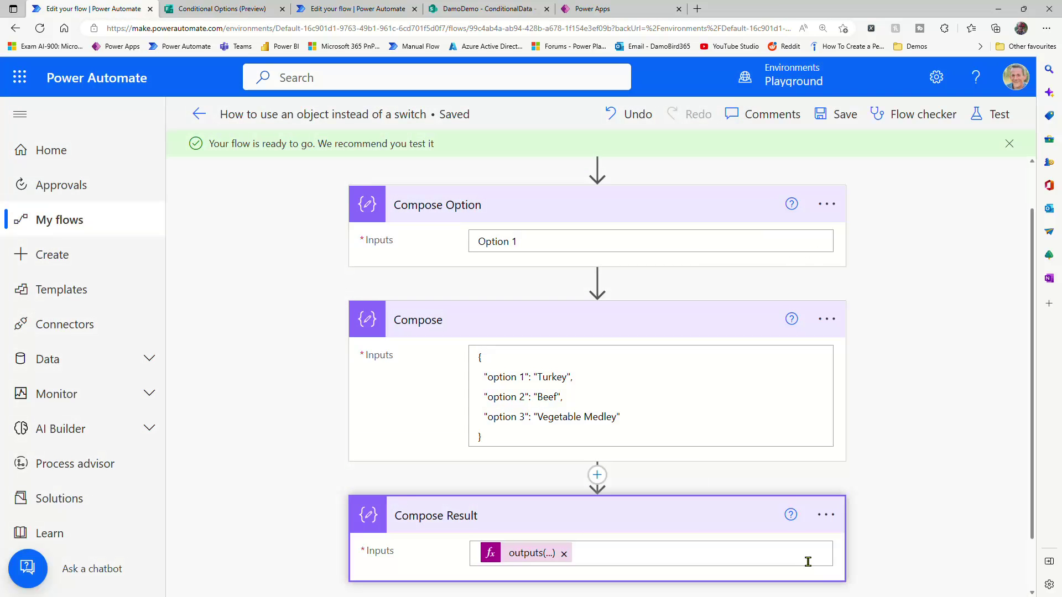
left_click(491, 416)
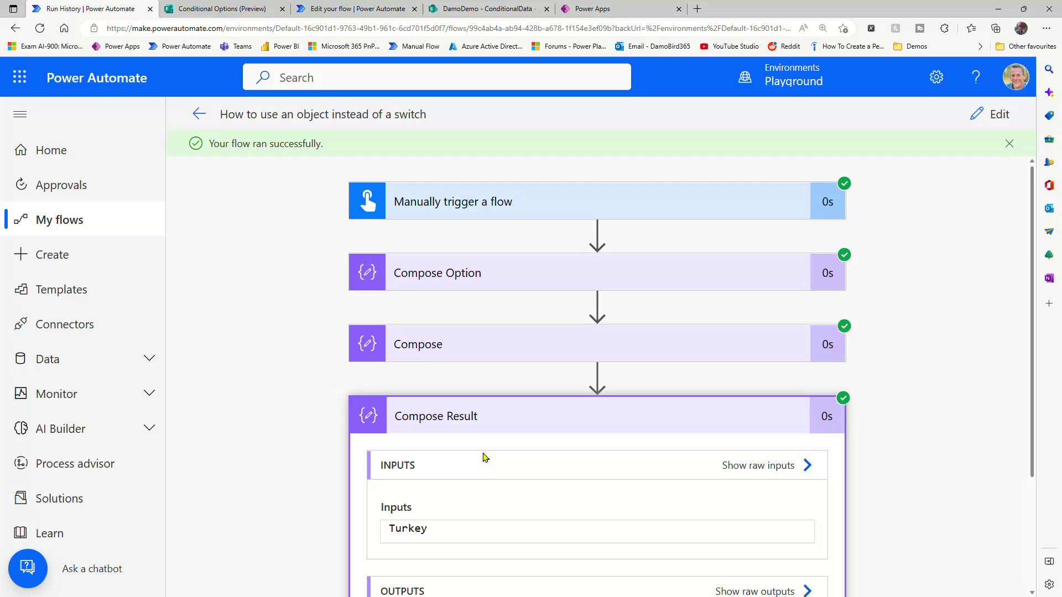
Change Compose Option to 'Option 3', rerun, and confirm Compose Result outputs Vegetable Medley
left_click(990, 114)
scroll(575, 441, "down", 2)
left_click(526, 184)
key("BackSpace")
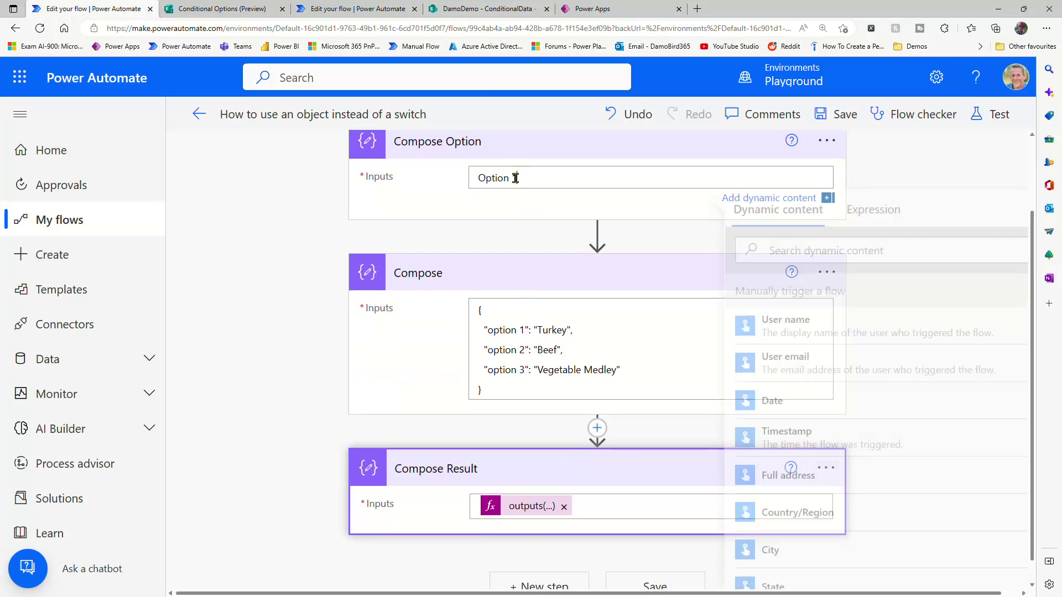
type("3")
left_click(990, 110)
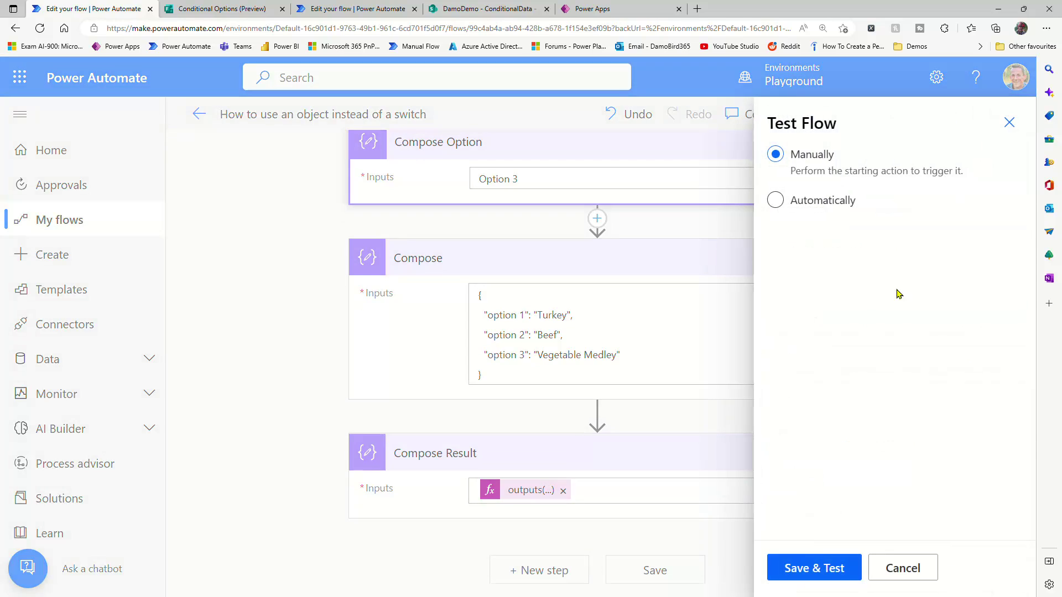
left_click(819, 569)
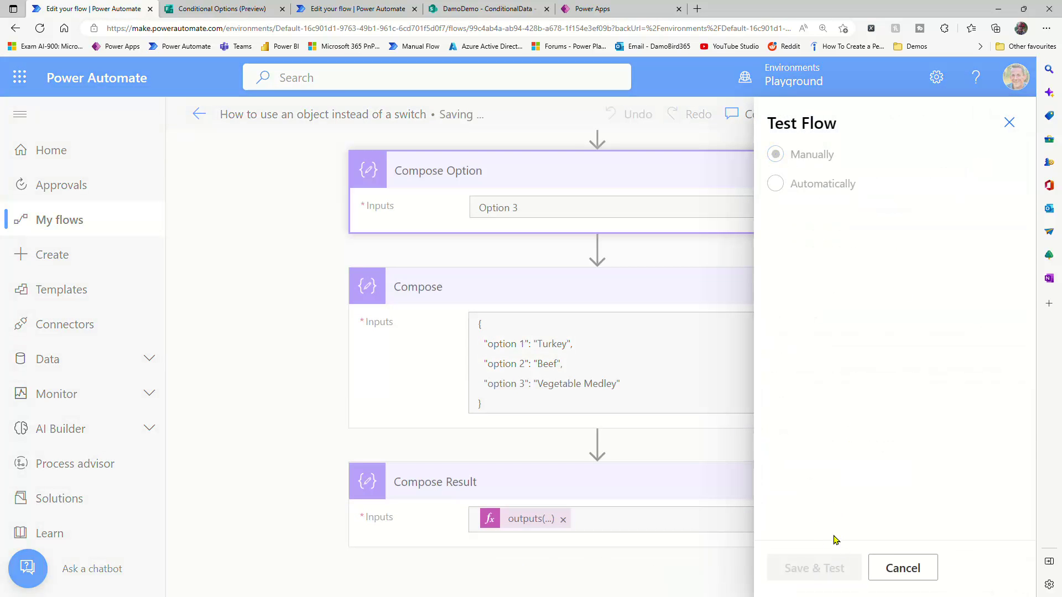
left_click(804, 569)
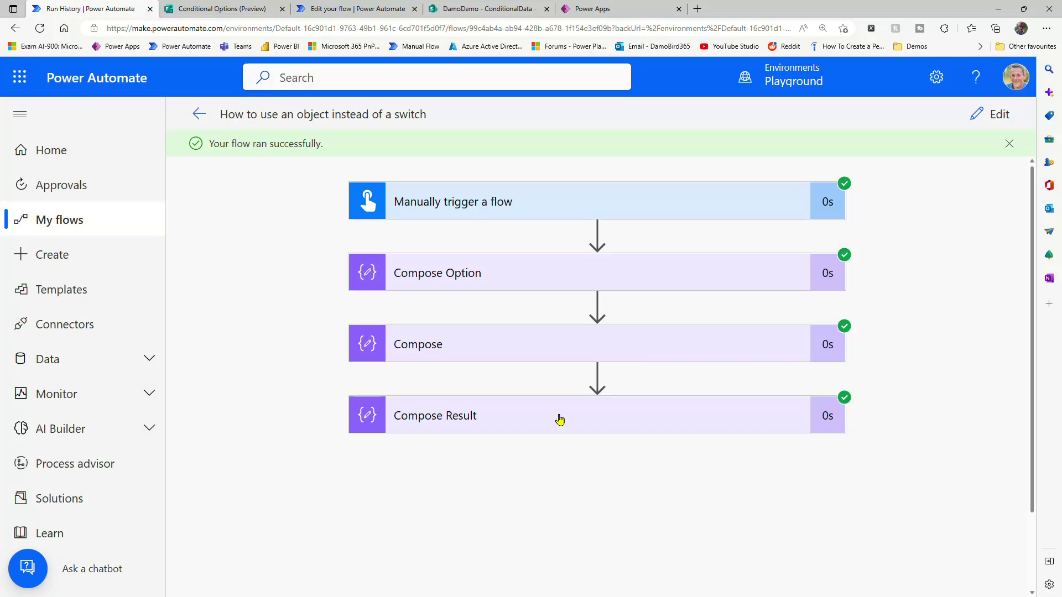
left_click(559, 420)
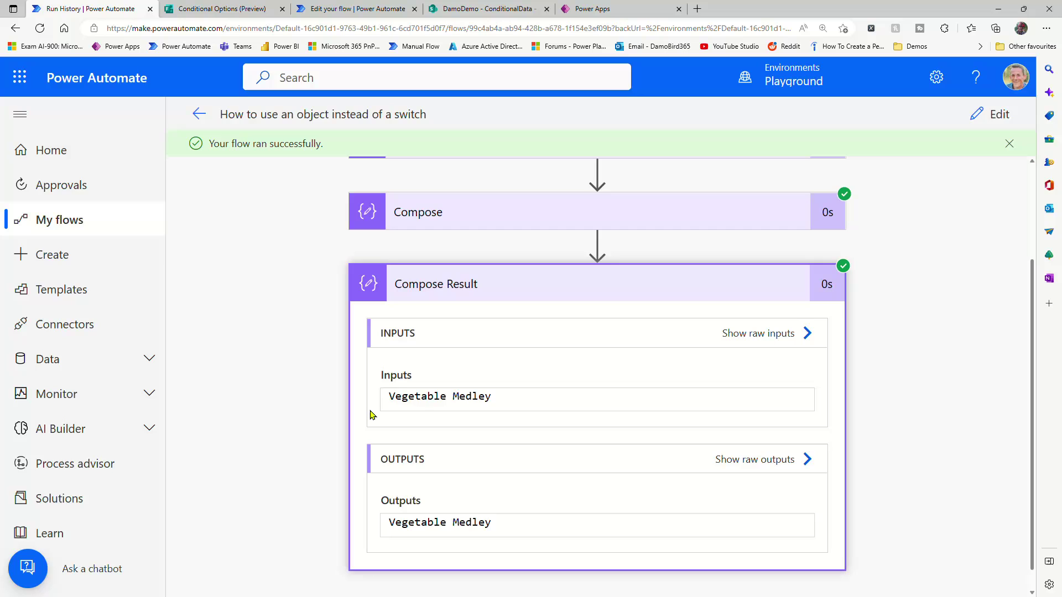
Edit the flow and change Compose Option's input to 'Option Unknown'
left_click(990, 115)
scroll(623, 434, "down", 2)
scroll(583, 342, "up", 1)
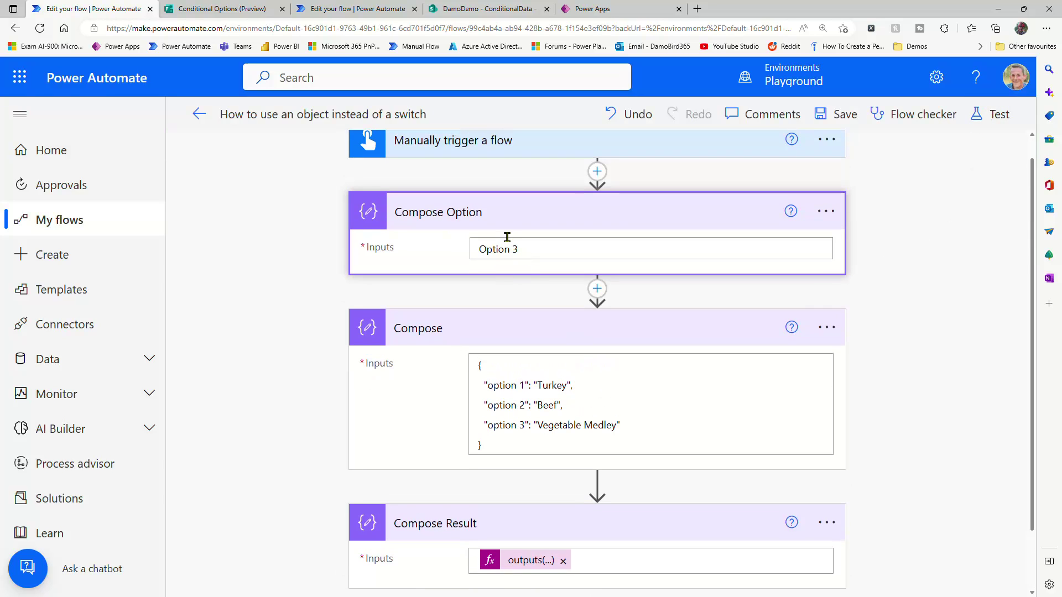
type("Unknown")
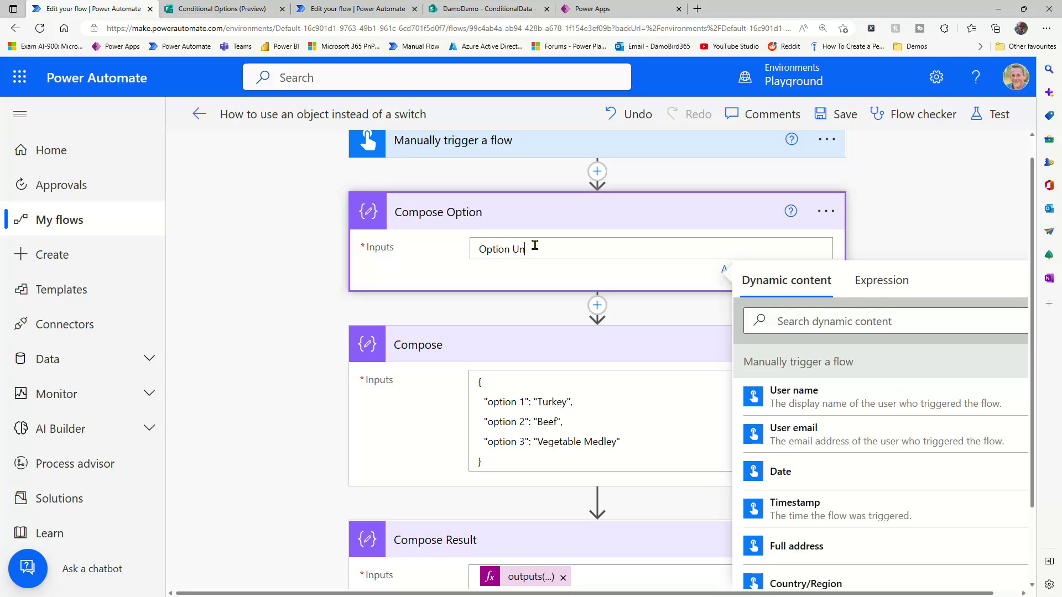
Save and test-run the flow, then check Compose Result's inputs and outputs
left_click(998, 115)
left_click(826, 567)
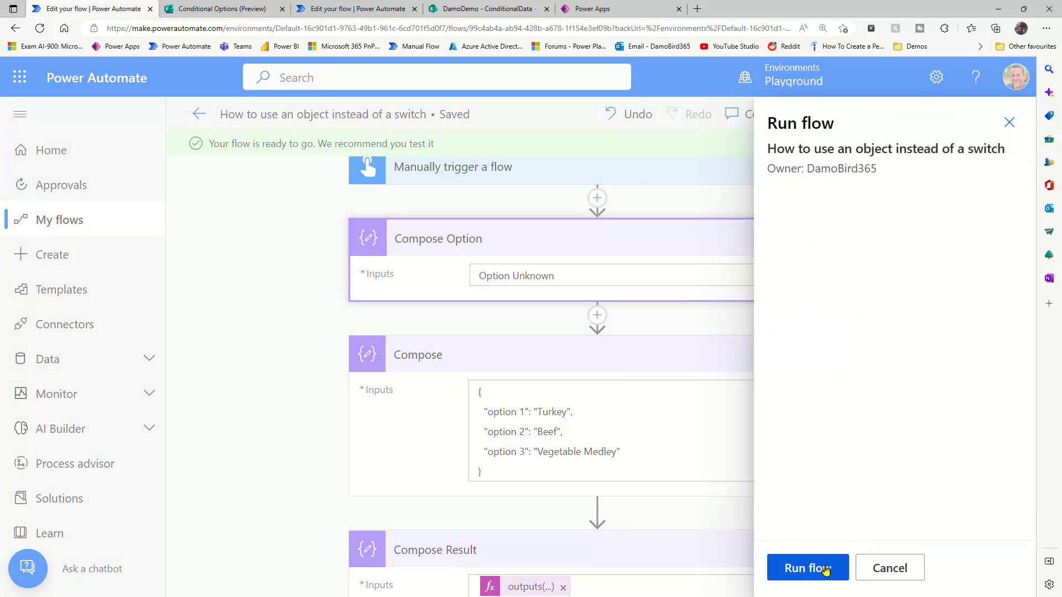
left_click(819, 569)
left_click(800, 568)
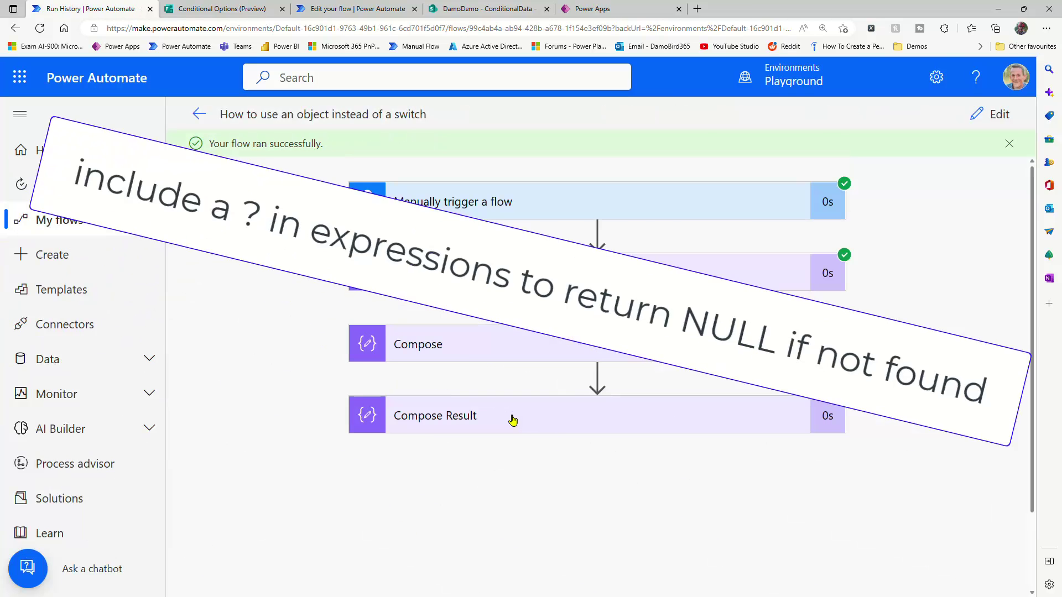
left_click(536, 418)
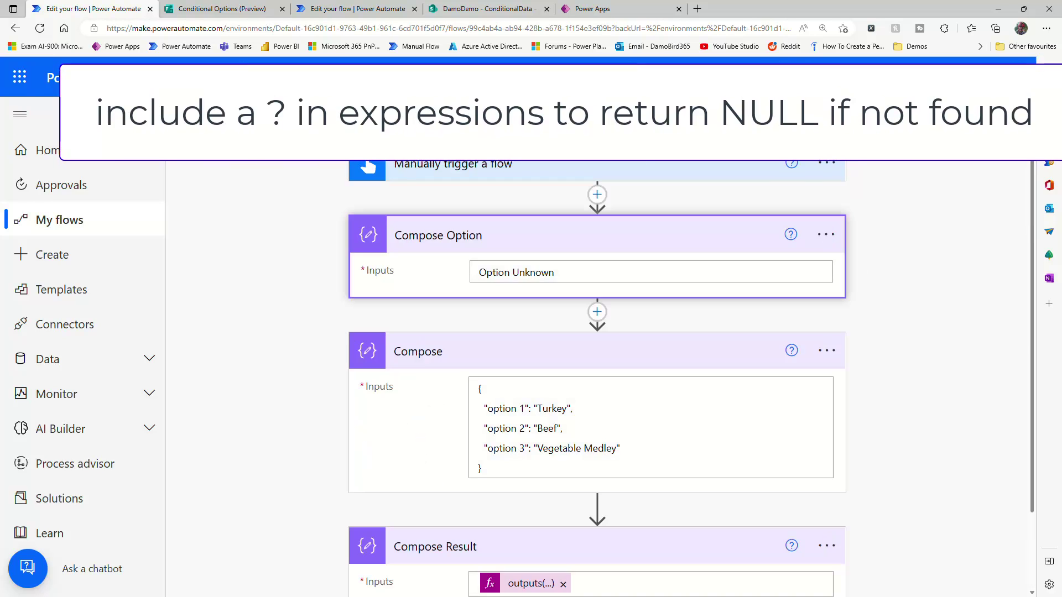
Remove the '?' from Compose Result's expression and test-run the flow, which fails
scroll(680, 382, "down", 2)
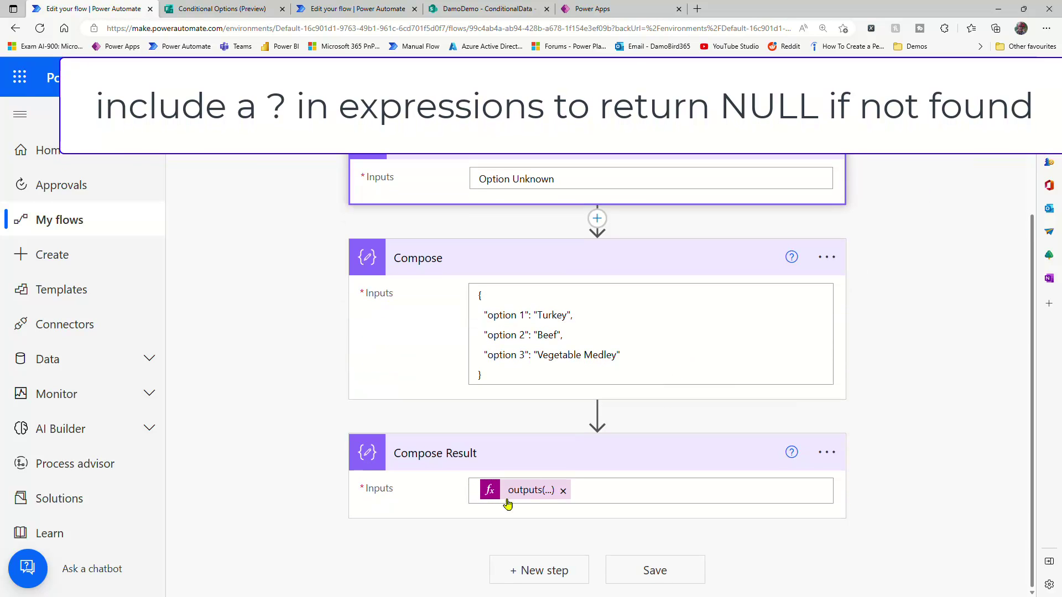
left_click(515, 500)
left_click(901, 565)
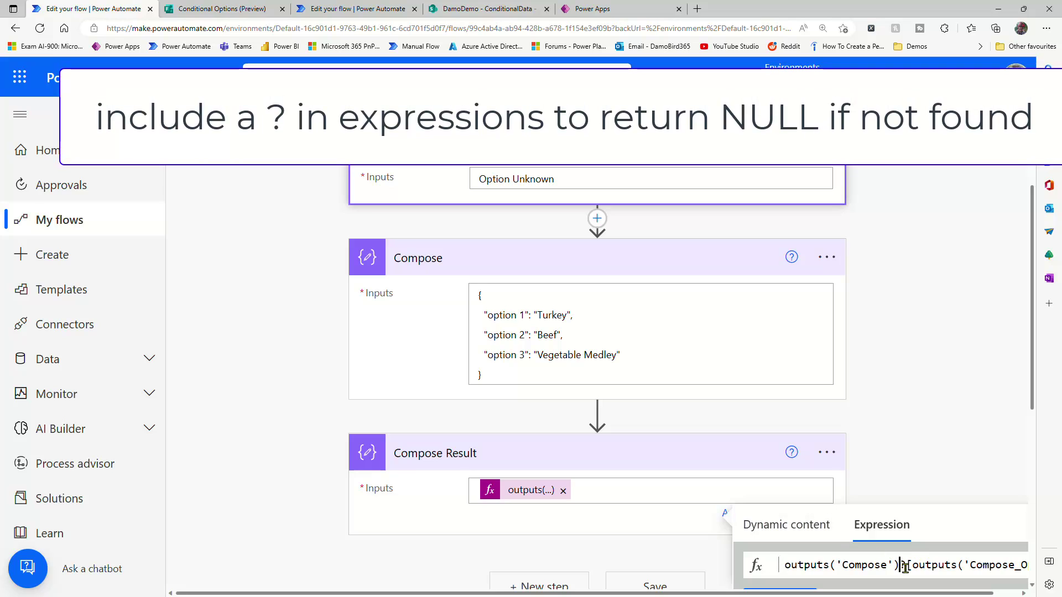
key("BackSpace")
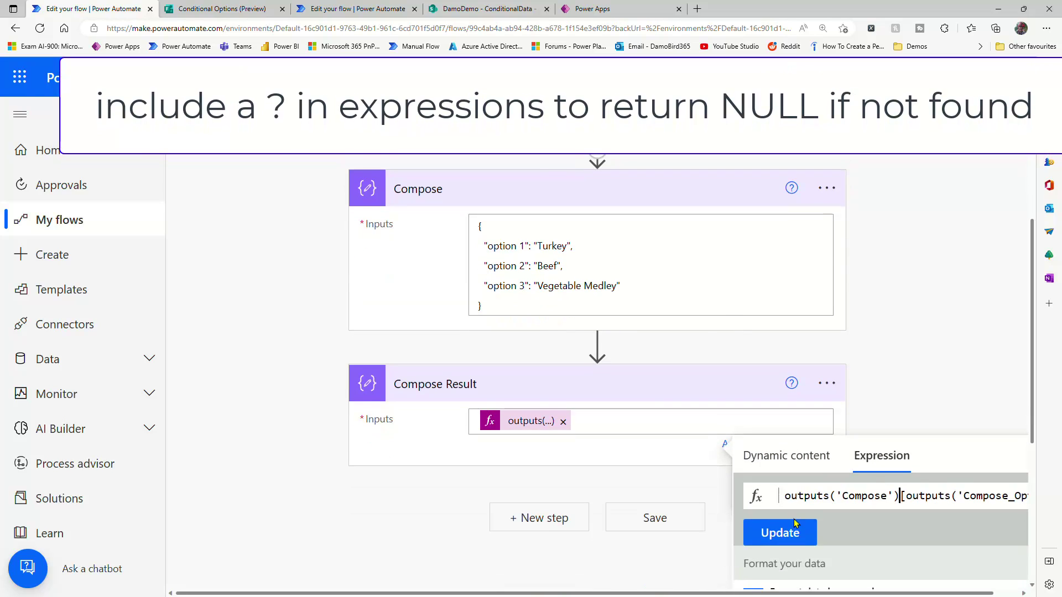
left_click(791, 533)
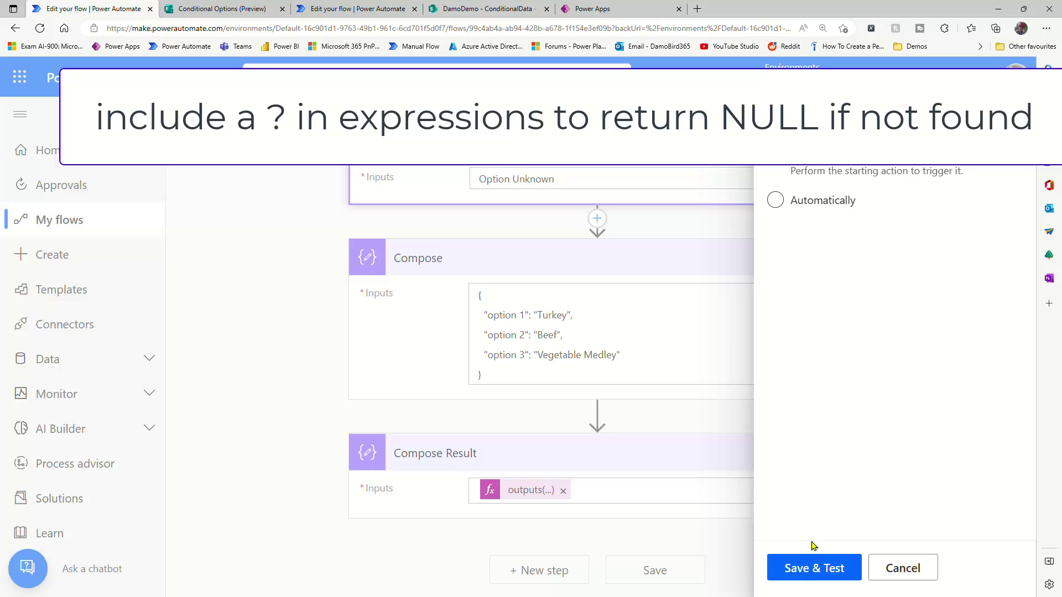
left_click(816, 570)
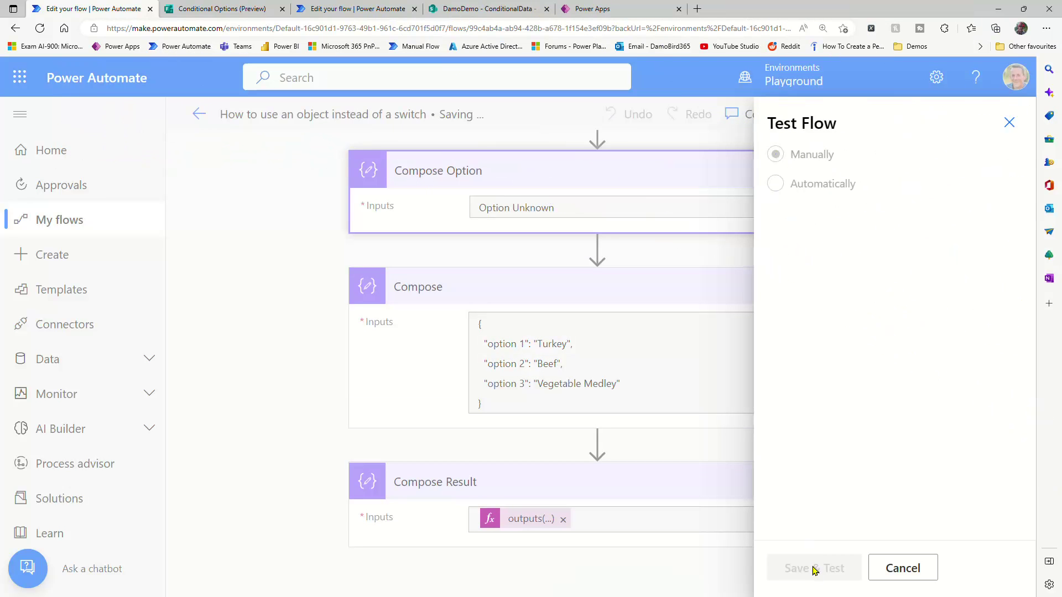
left_click(810, 569)
left_click(808, 571)
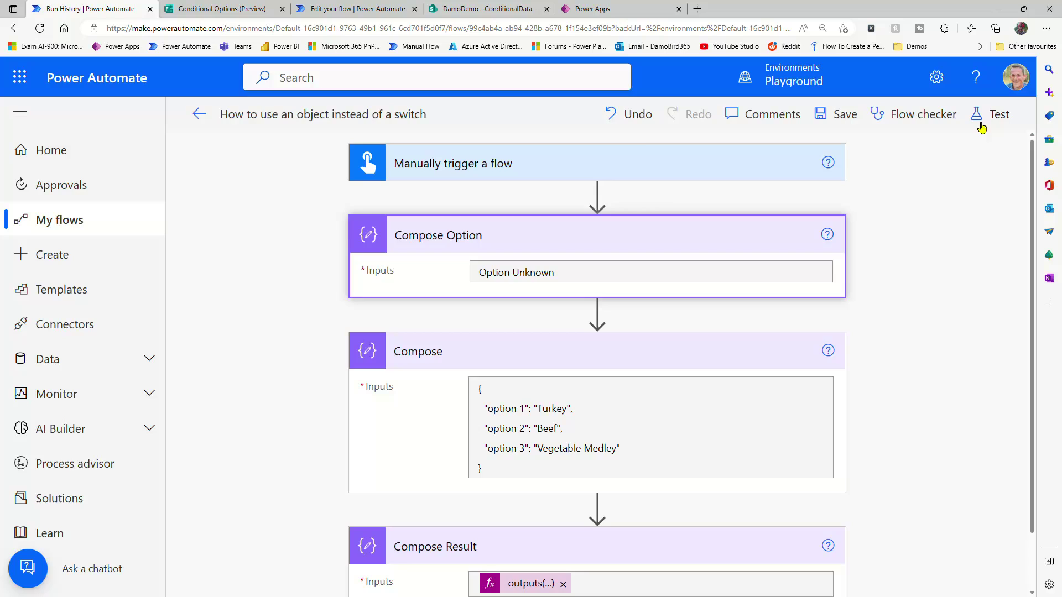
Re-insert the '?' after outputs('Compose') in the Compose Result expression
scroll(671, 446, "down", 2)
left_click(517, 488)
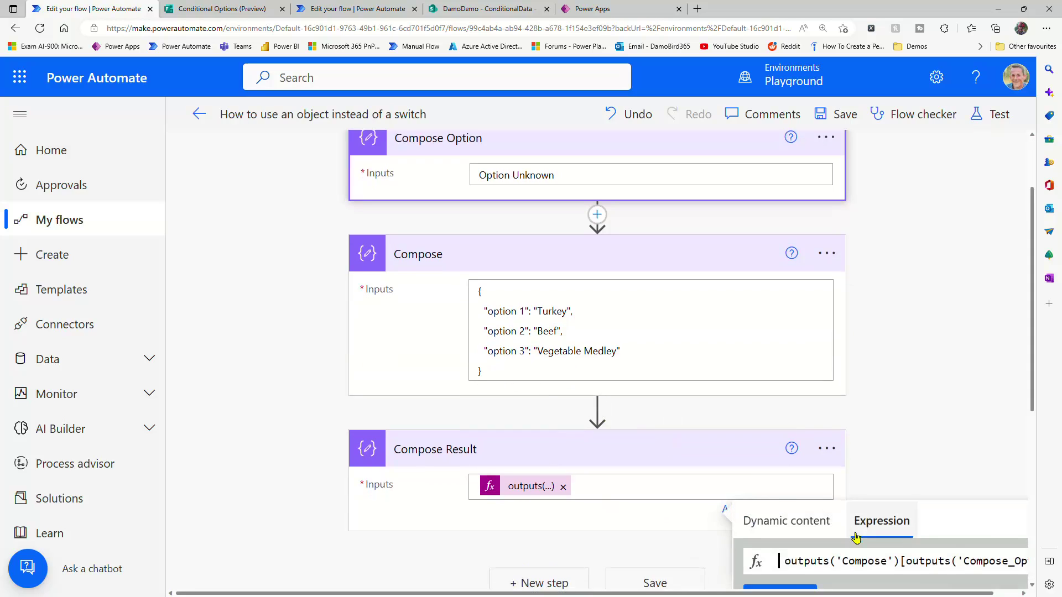
type("?")
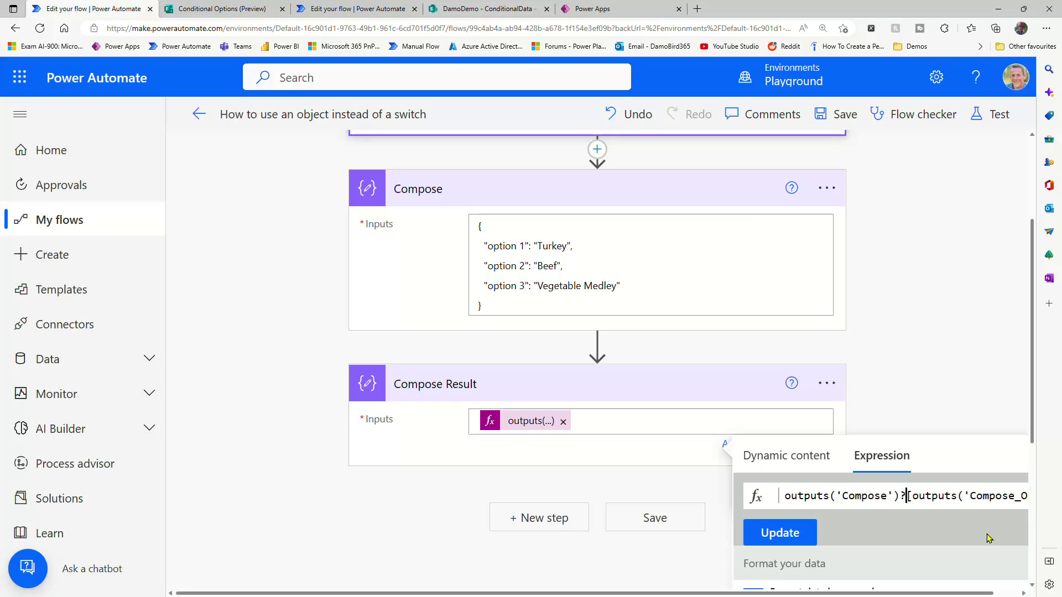
key("Home")
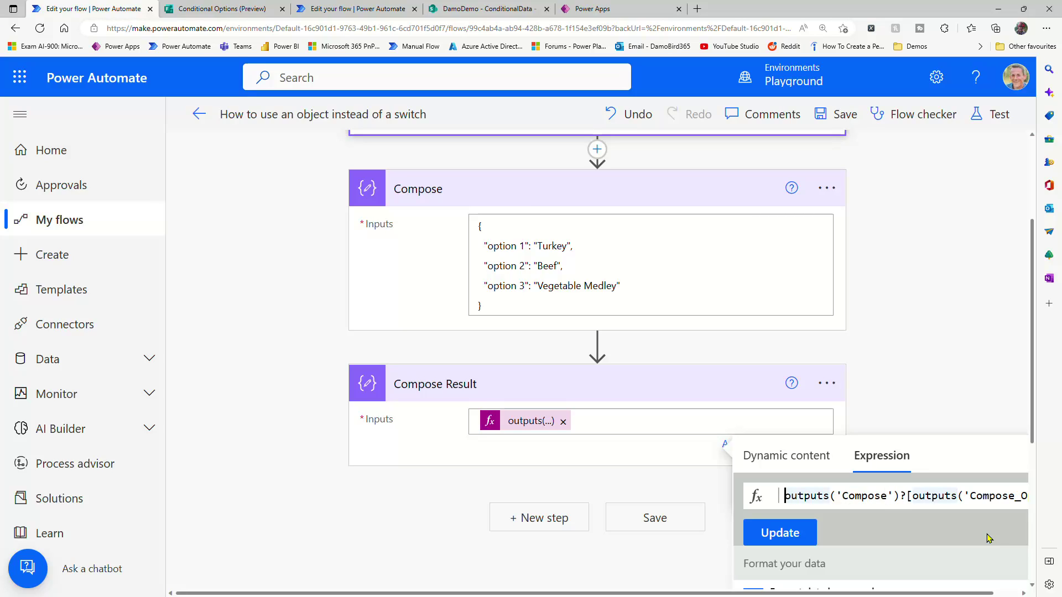
Rewrite the expression as coalesce(outputs('Compose')?[outputs('Compose_Option')],'Chocolate')
type("coal")
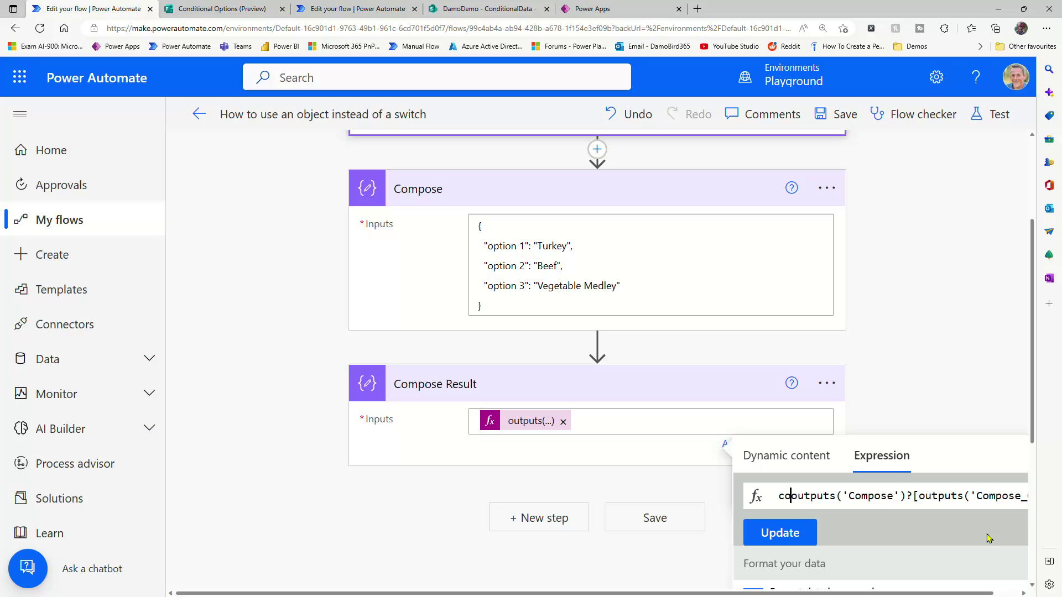
type("esce(")
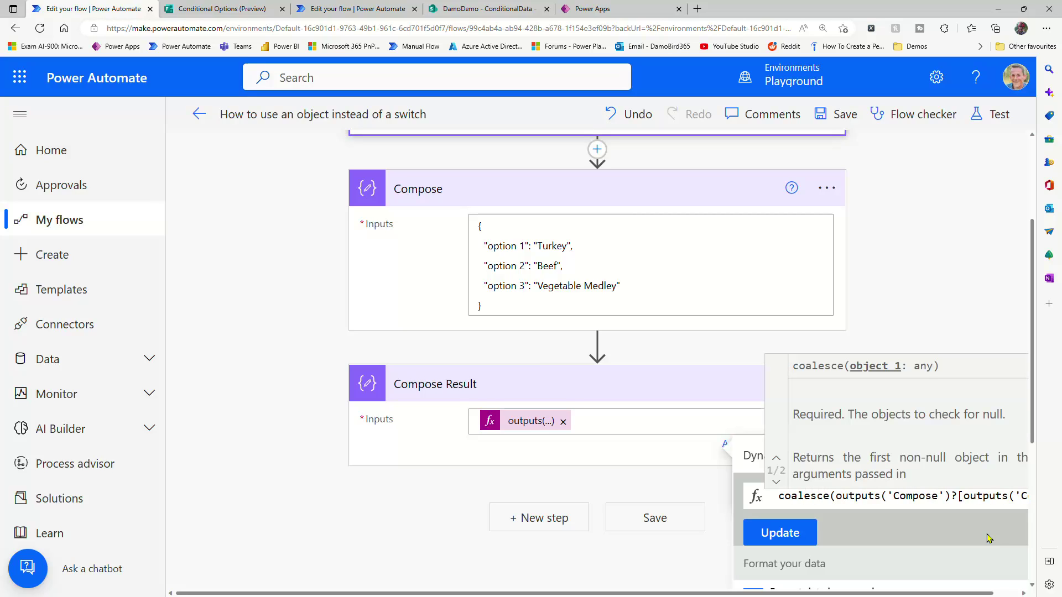
key("Right")
key("Right")
key("Right")
key("Right")
key("Right")
key("Right")
key("Right")
key("Right")
key("Right")
key("Right")
key("Right")
key("Right")
key("Right")
key("Right")
key("Right")
key("Right")
key("Right")
key("Right")
key("Right")
key("Right")
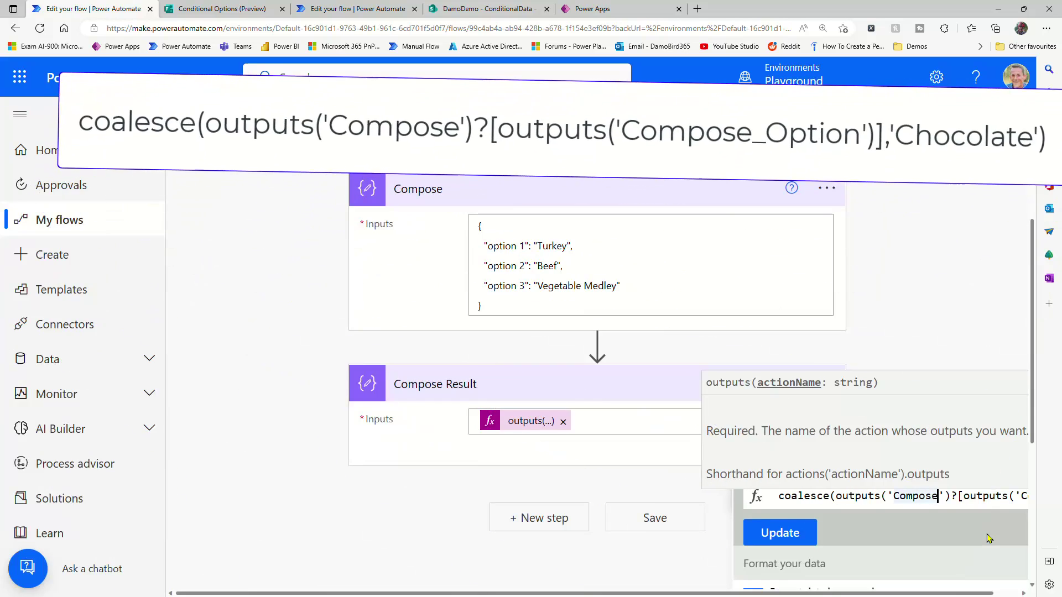
key("Right")
key("Right")
key("Right")
key("Right")
key("Right")
key("Right")
key("Right")
key("Right")
key("Right")
key("Right")
key("Right")
key("Right")
key("Right")
key("Right")
key("Right")
key("Right")
key("Right")
key("Right")
key("Right")
key("Right")
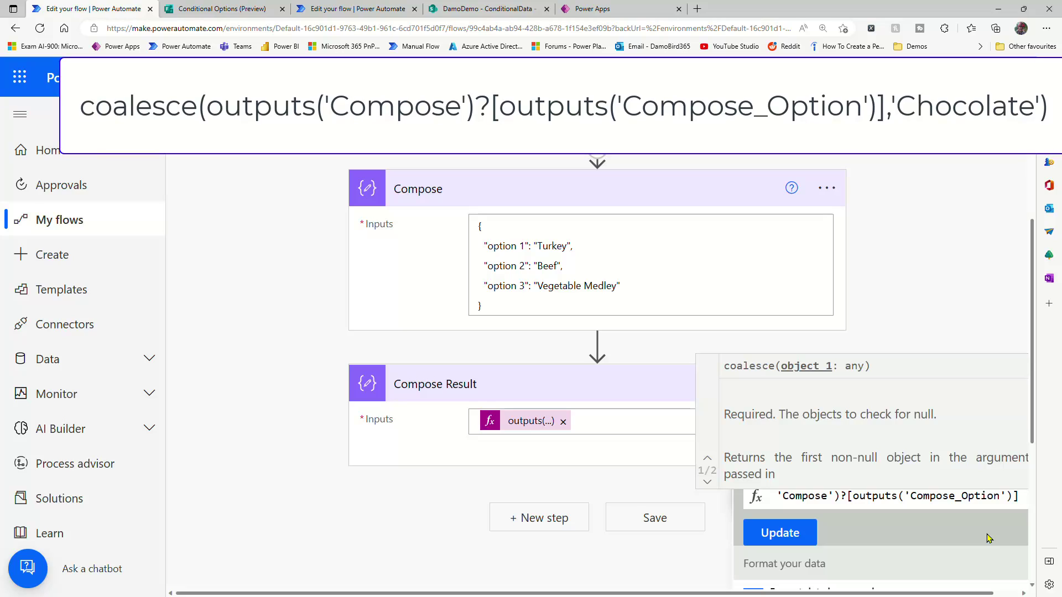
type(",'Ch")
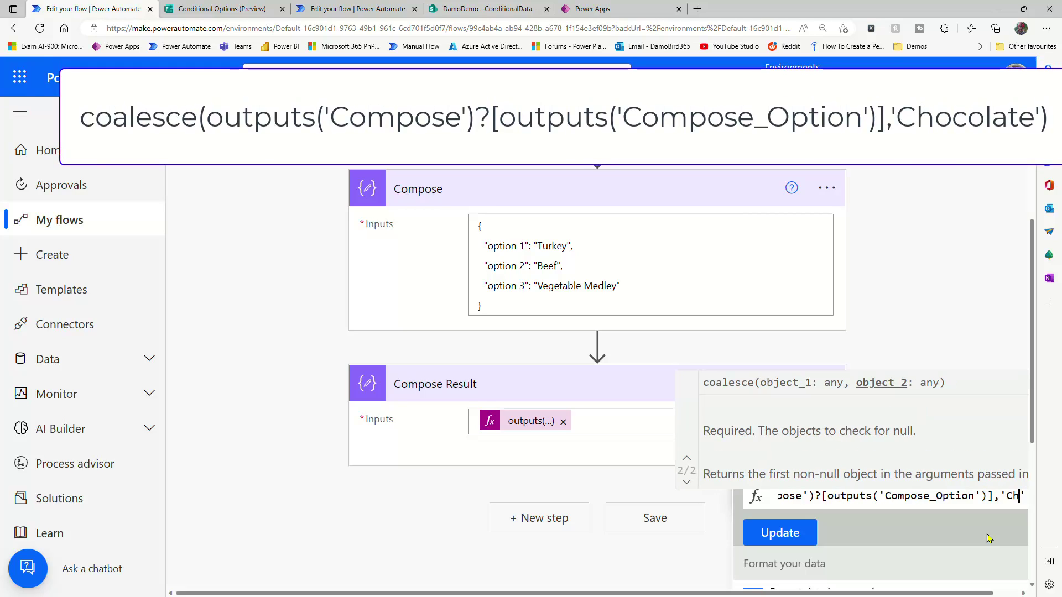
type("ocolate")
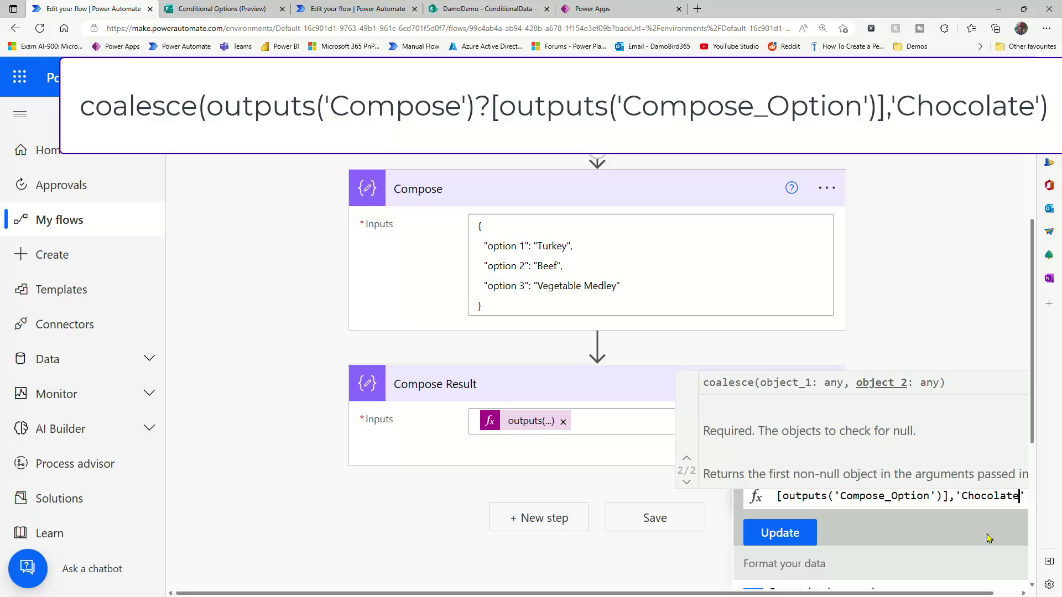
type("')")
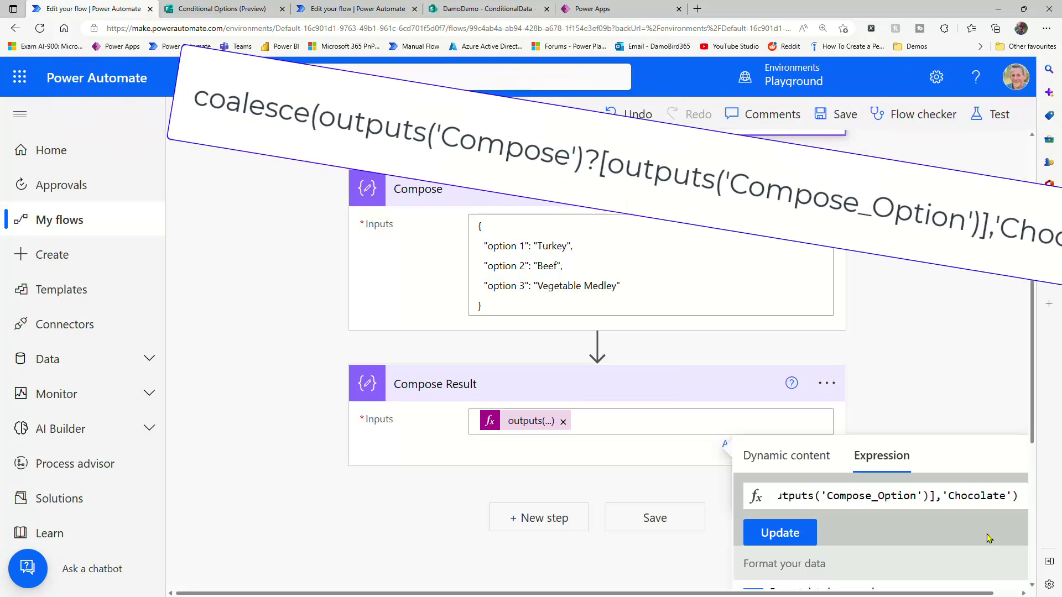
Apply the coalesce expression, test-run, and confirm Compose Result outputs Chocolate for Option Unknown
left_click(780, 534)
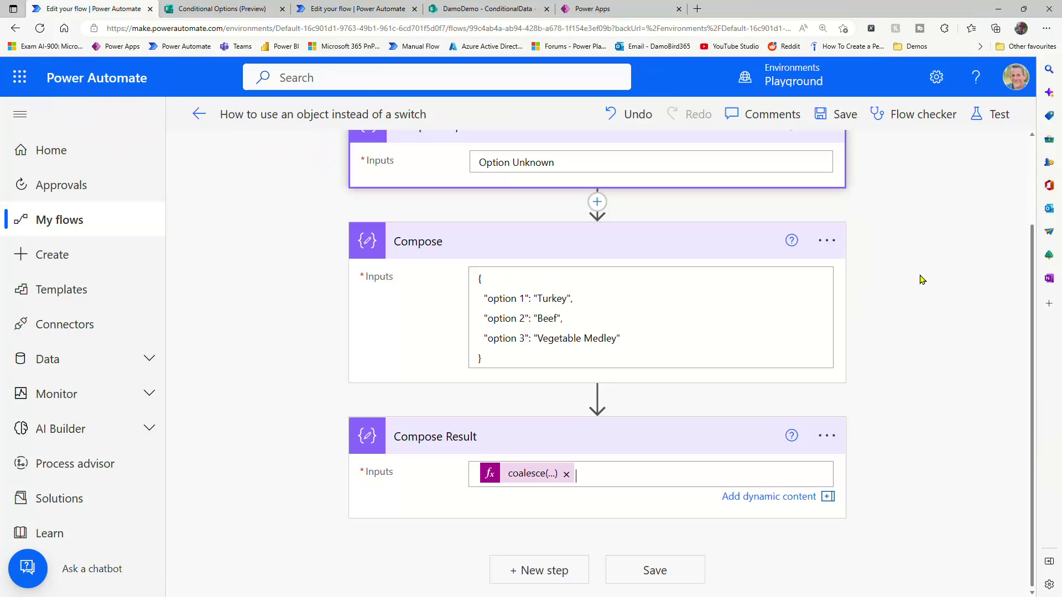
left_click(987, 114)
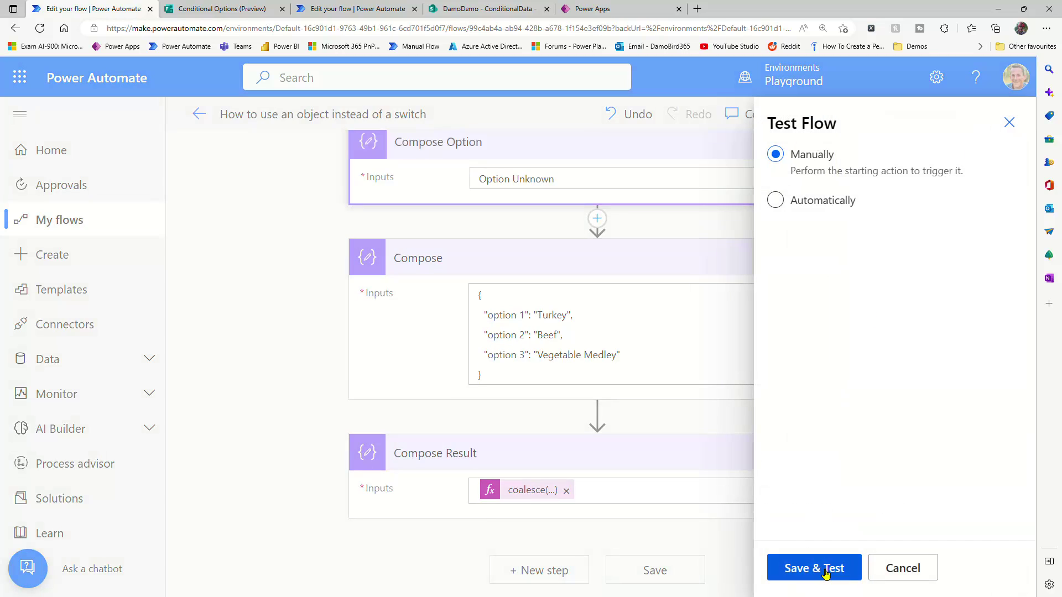
left_click(825, 569)
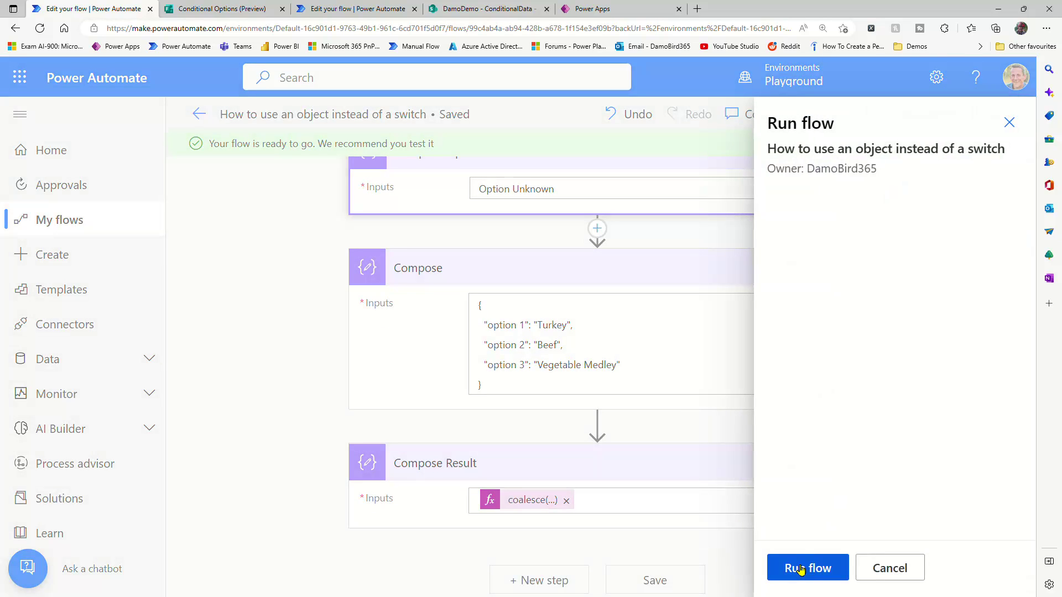
left_click(806, 569)
left_click(801, 568)
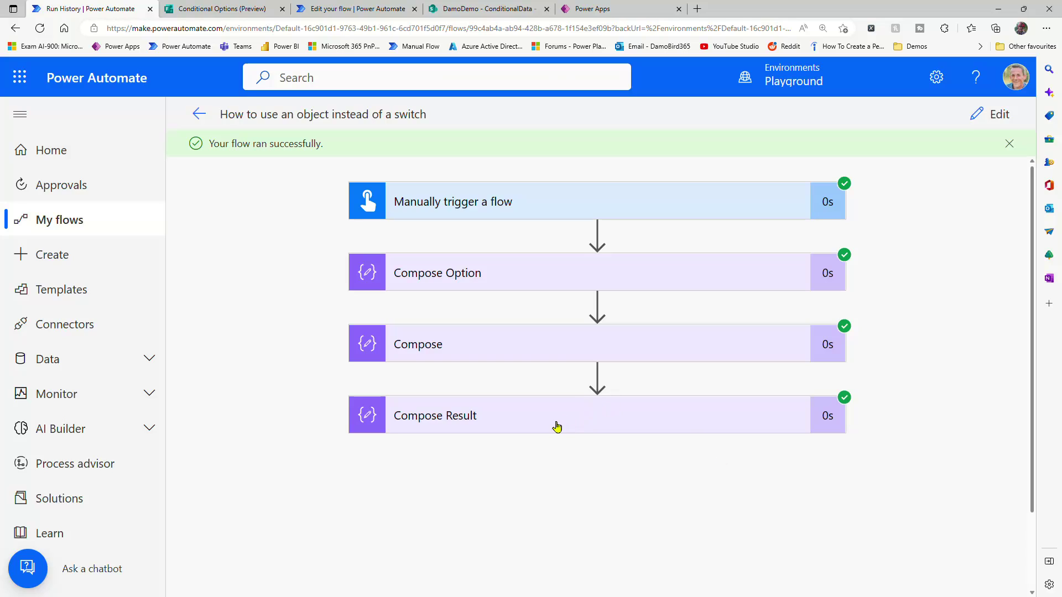
left_click(556, 424)
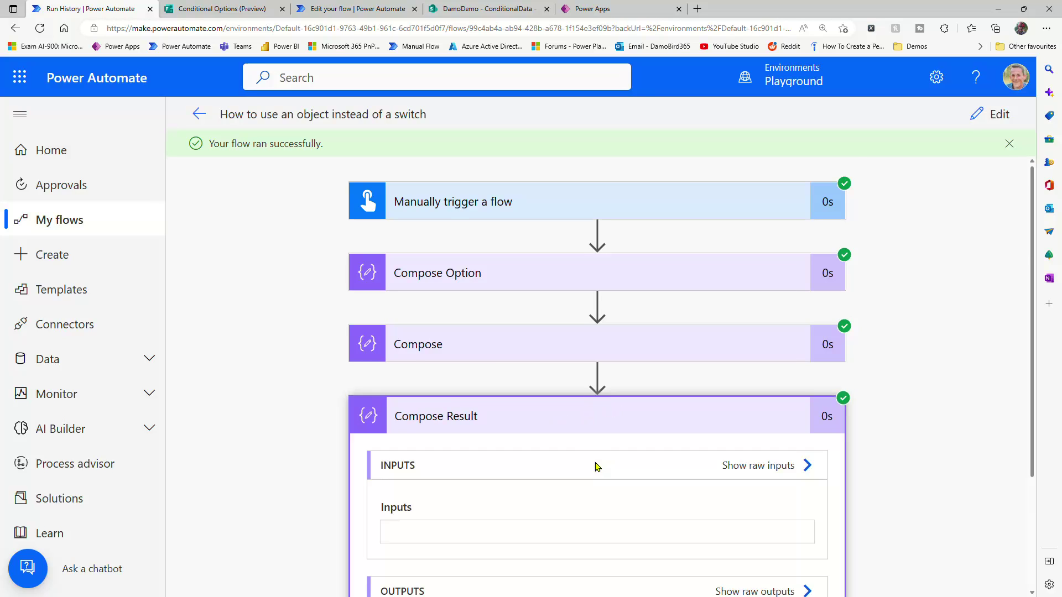
Set Compose Option to 'Option 2' and change 'Beef' to 'Beef Pie' in the Compose object
left_click(994, 114)
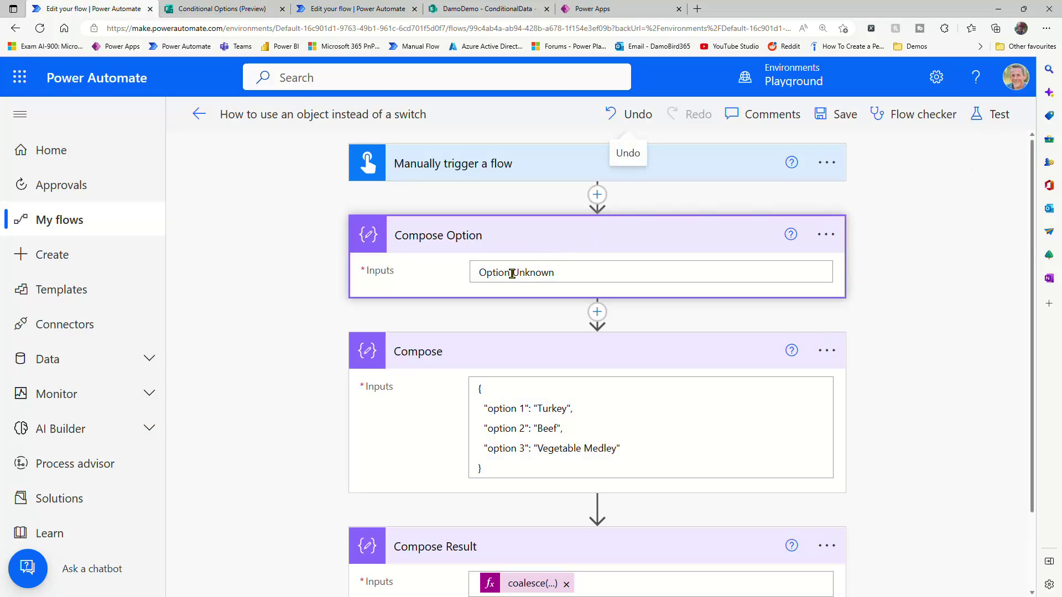
left_click_drag(512, 274, 597, 272)
type("2")
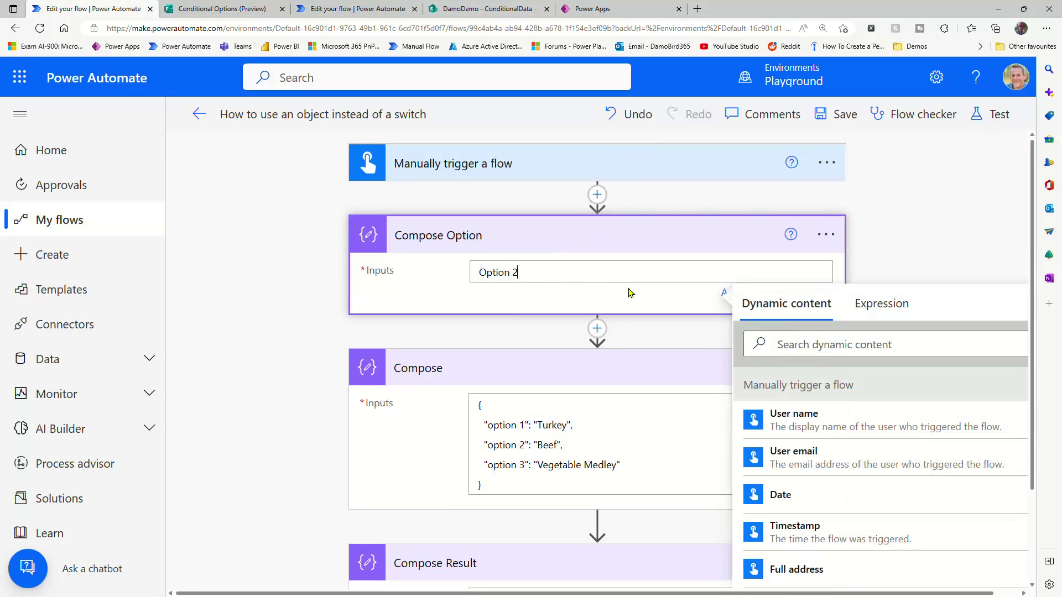
left_click(557, 449)
type("Pie")
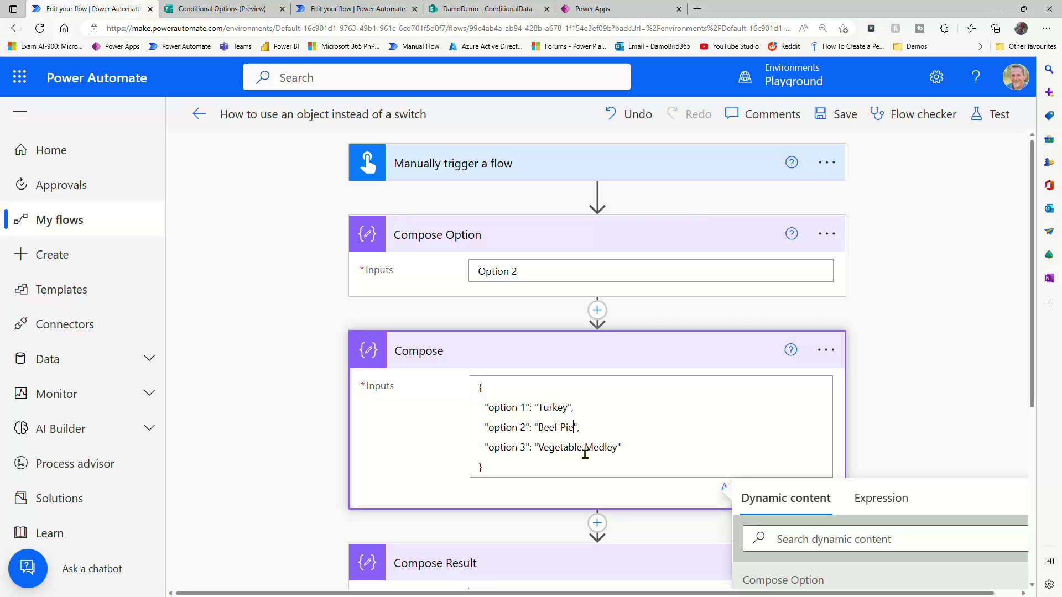
Save and test-run the flow, confirming Compose Result returns Beef Pie
left_click(1003, 116)
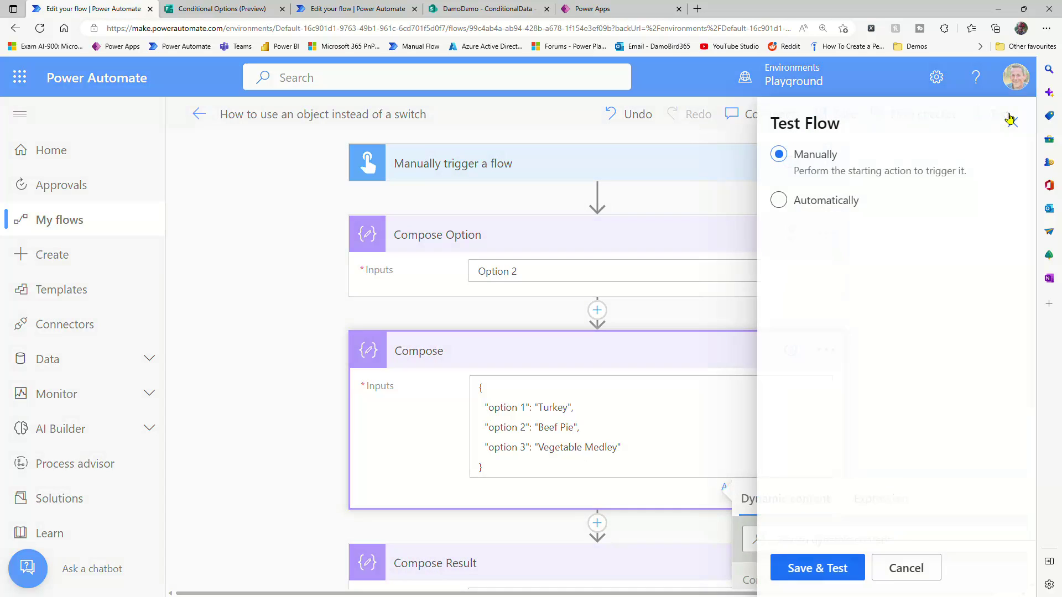
left_click(835, 570)
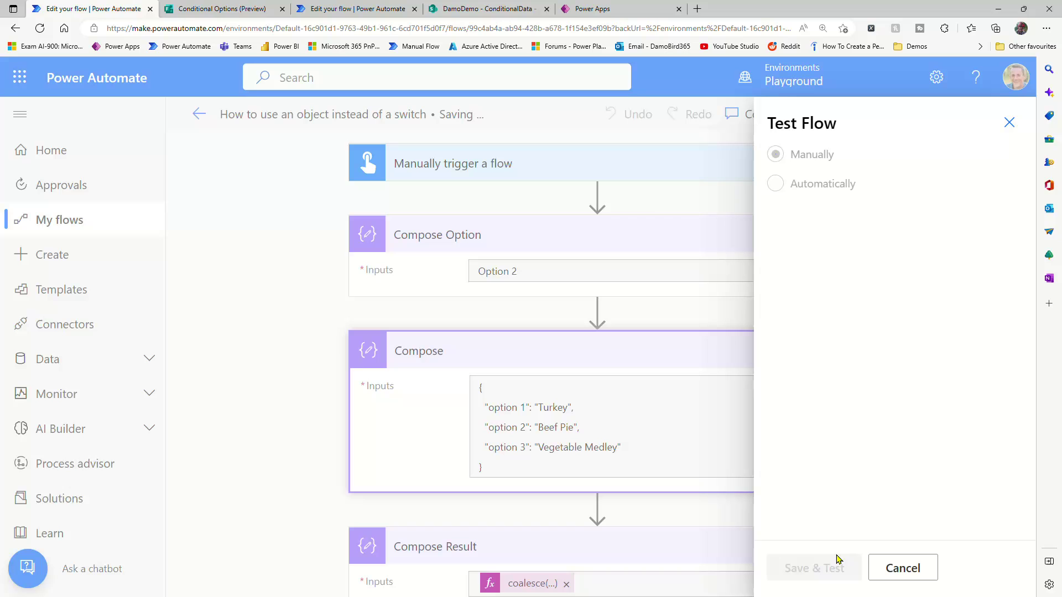
left_click(810, 568)
left_click(805, 568)
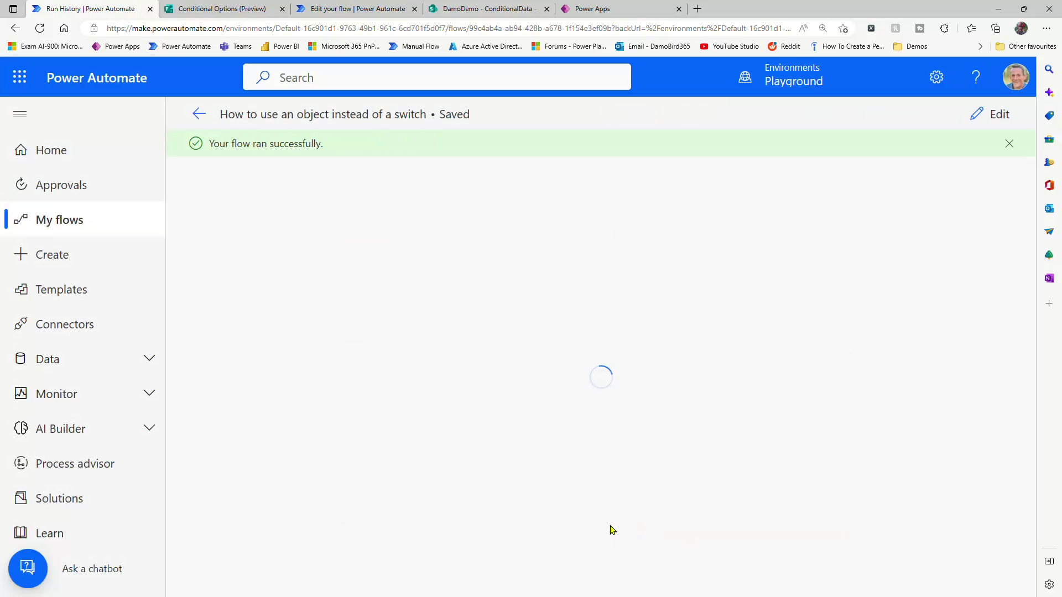
left_click(520, 415)
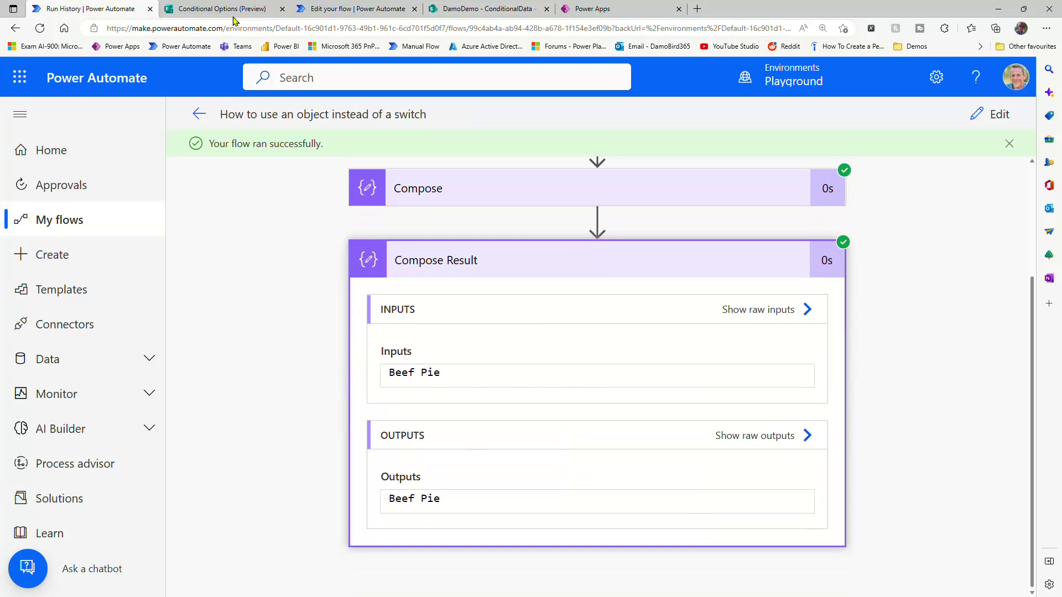
Review the Conditional Options form's three choices, then return to its flow designer
mouse_move(237, 11)
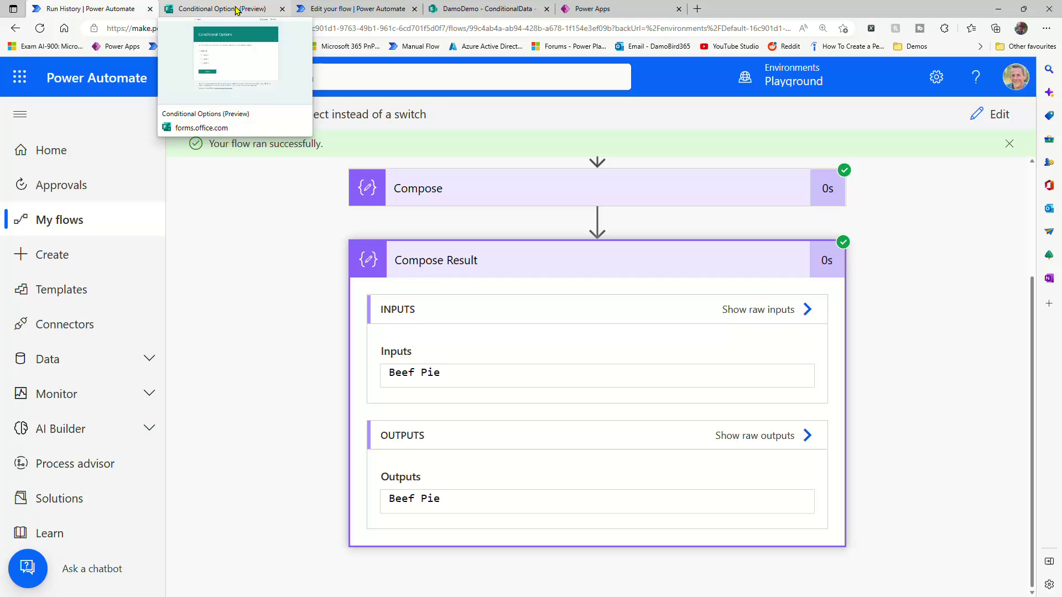
left_click(237, 10)
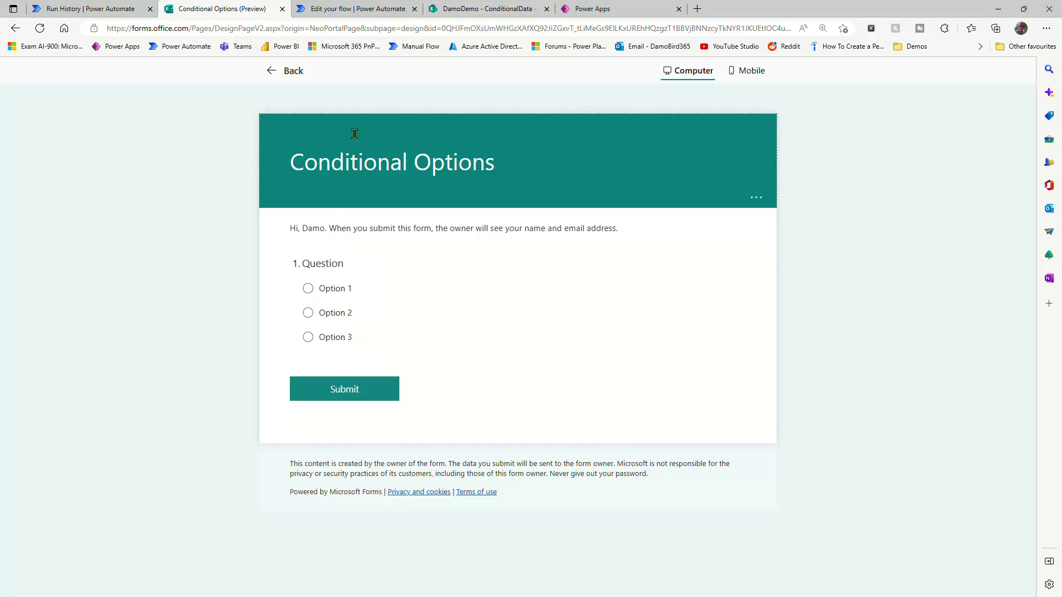
left_click(358, 10)
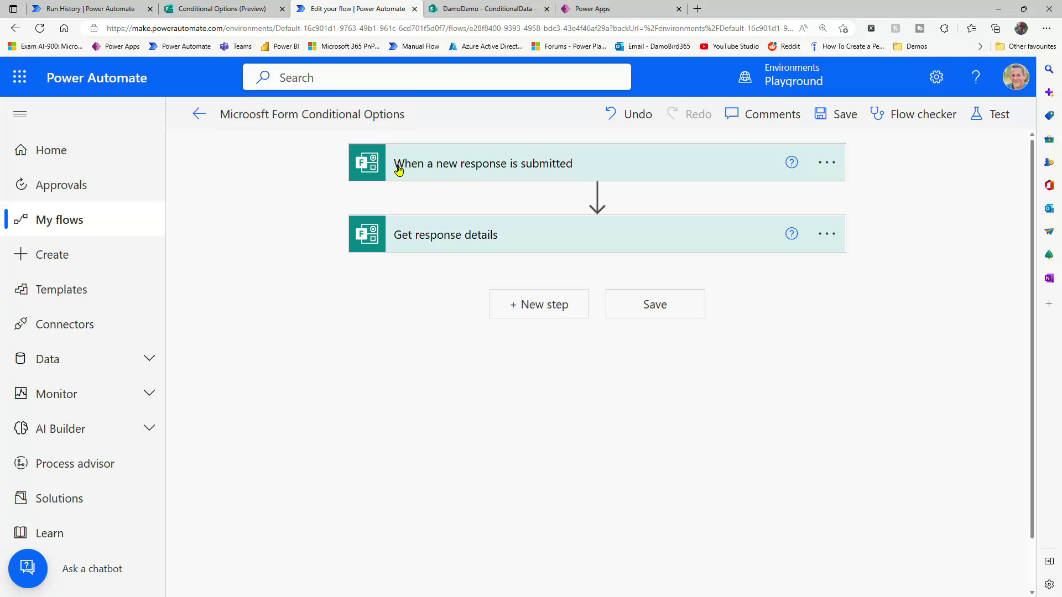
Inspect the new-response trigger and Get response details settings
left_click(524, 168)
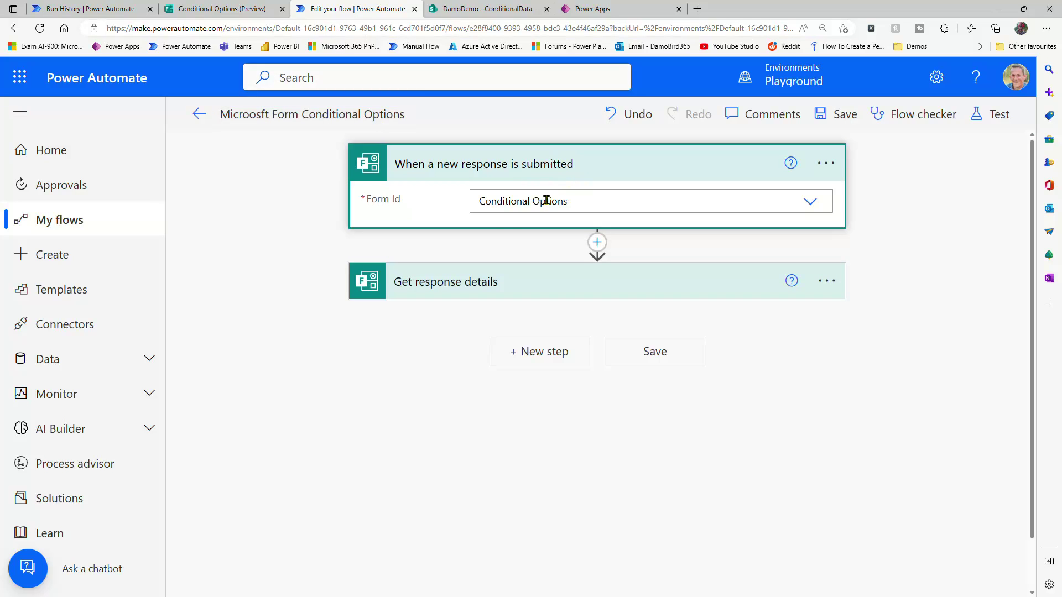
left_click(504, 288)
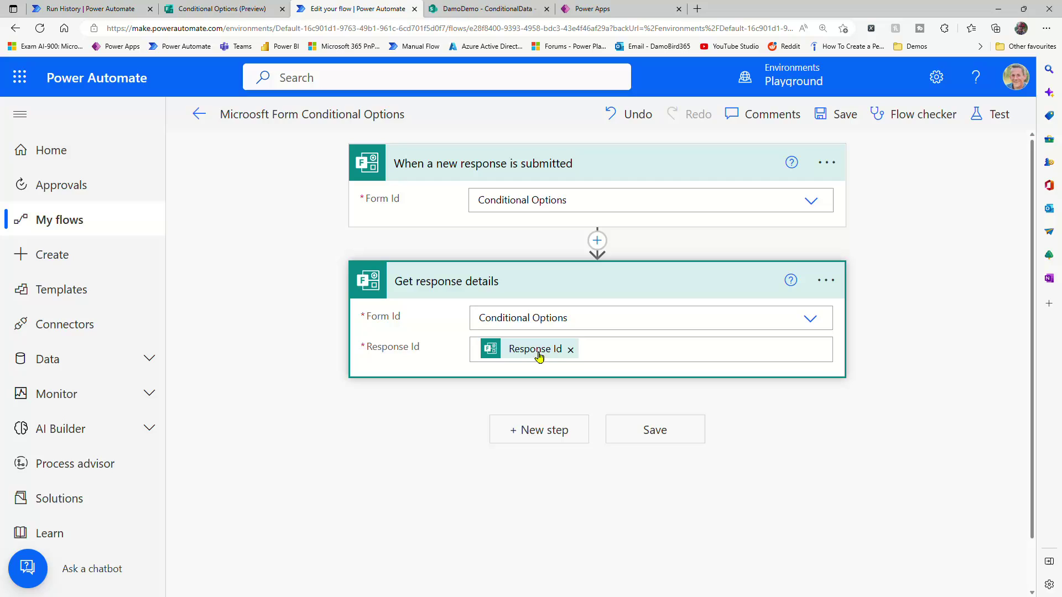
left_click(511, 282)
left_click(522, 165)
Paste the clipboard Compose object (Turkey, Beef, Vegetable Medley) after Get response details
left_click(540, 306)
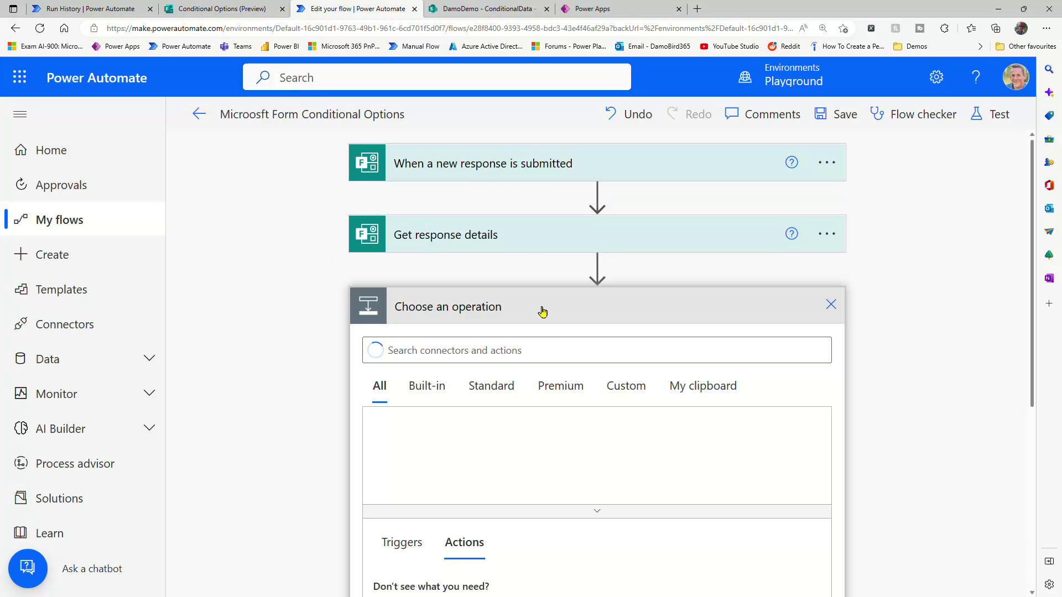
left_click(702, 387)
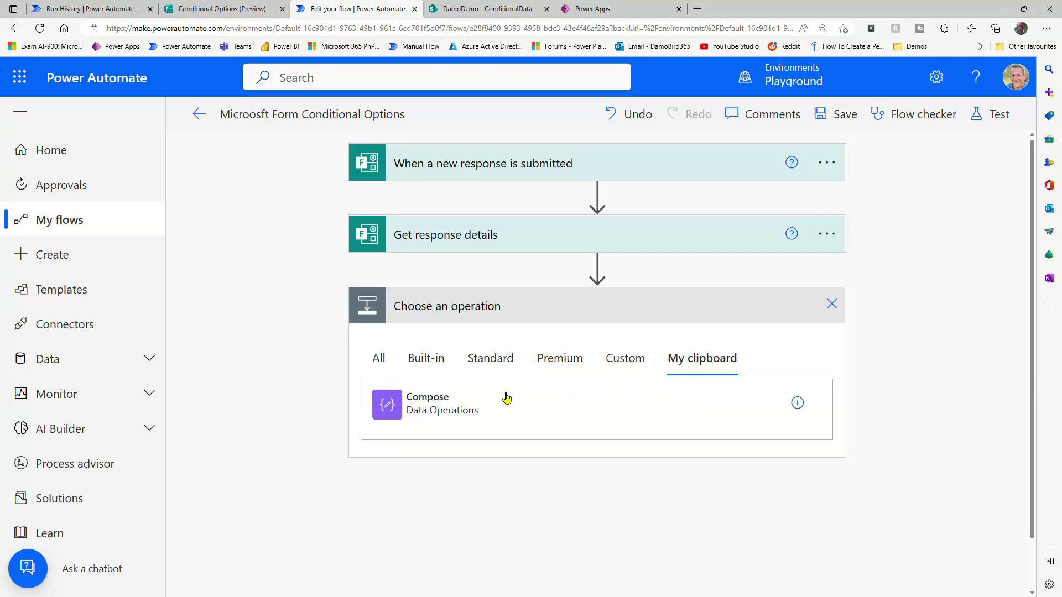
left_click(420, 405)
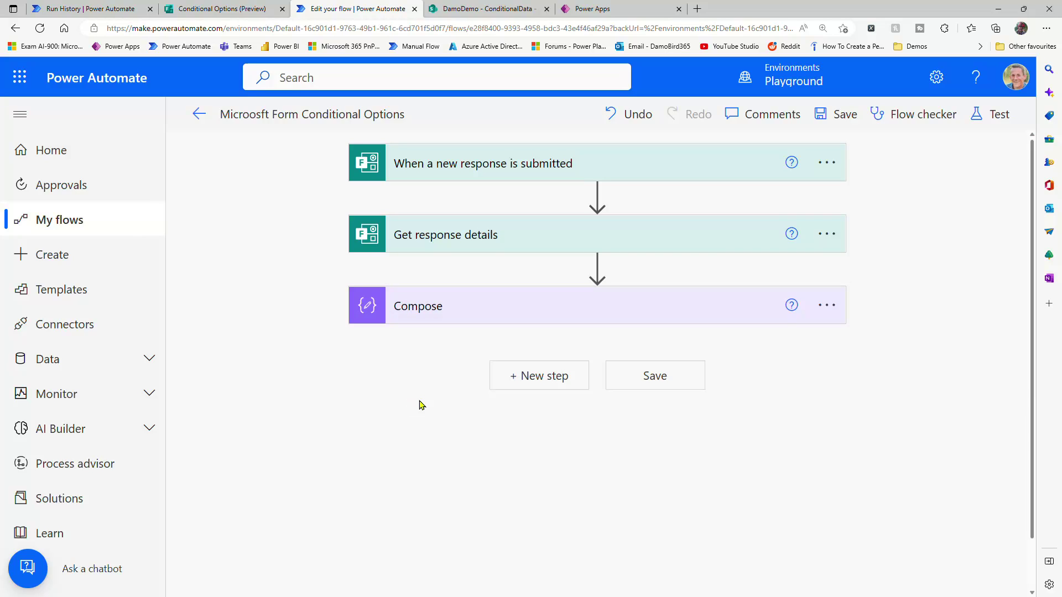
left_click(457, 318)
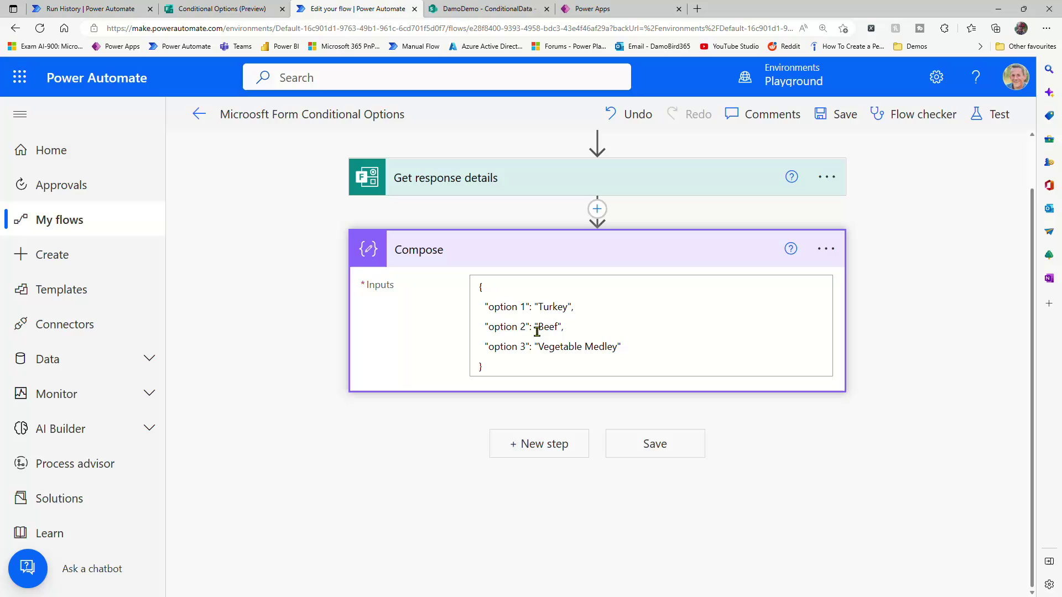
left_click(547, 443)
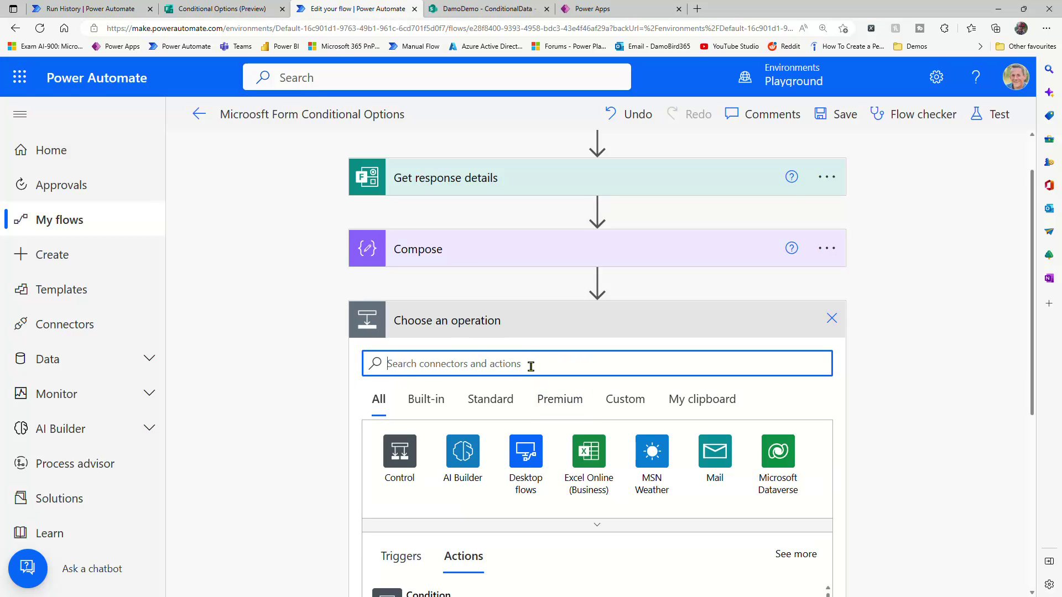
Add a new Compose action and rename it Compose Result
type("Compose")
scroll(544, 398, "down", 3)
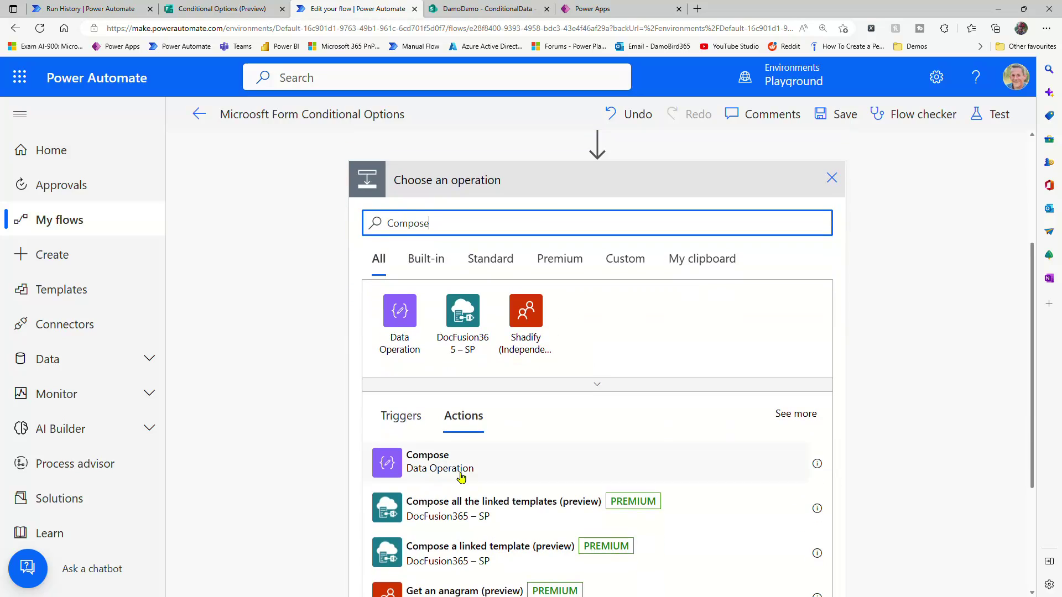
left_click(438, 467)
left_click(817, 335)
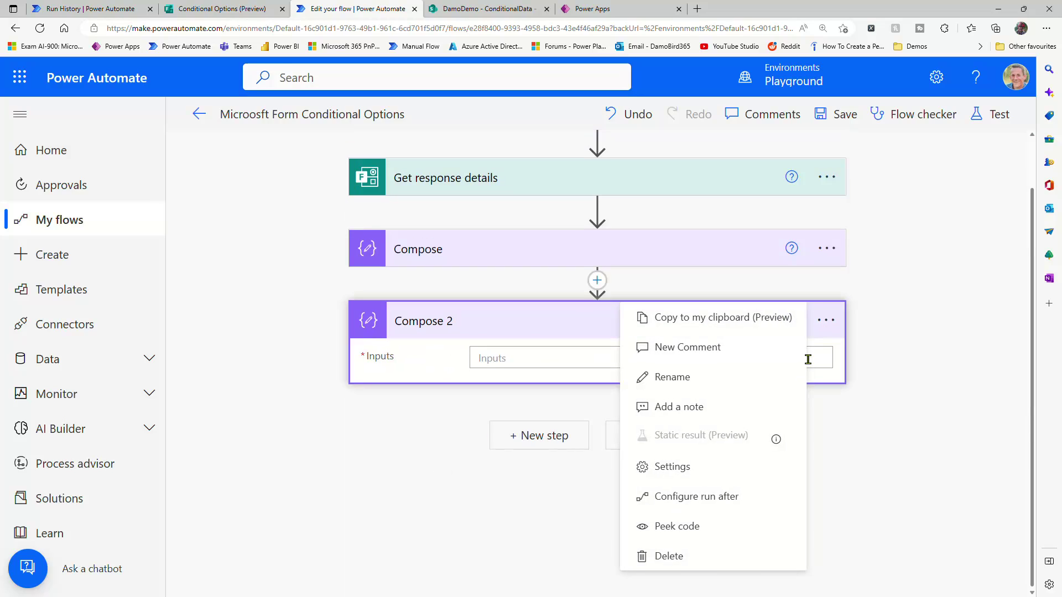
left_click(719, 374)
left_click(502, 325)
key("BackSpace")
type("Result")
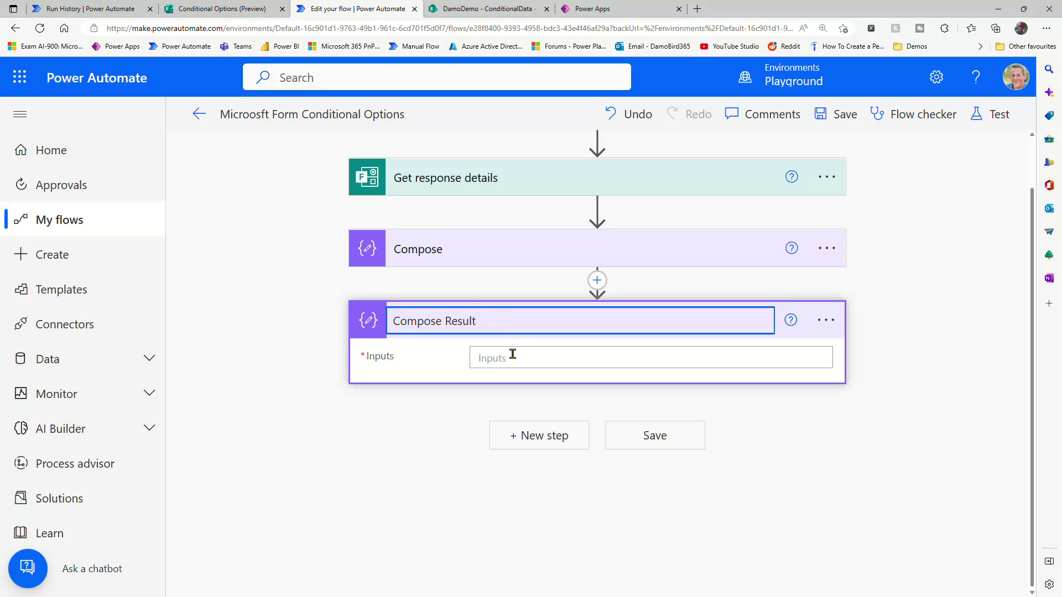
Set Compose Result's input to the expression outputs('Compose')?[Question] using the form's Question answer
left_click(512, 357)
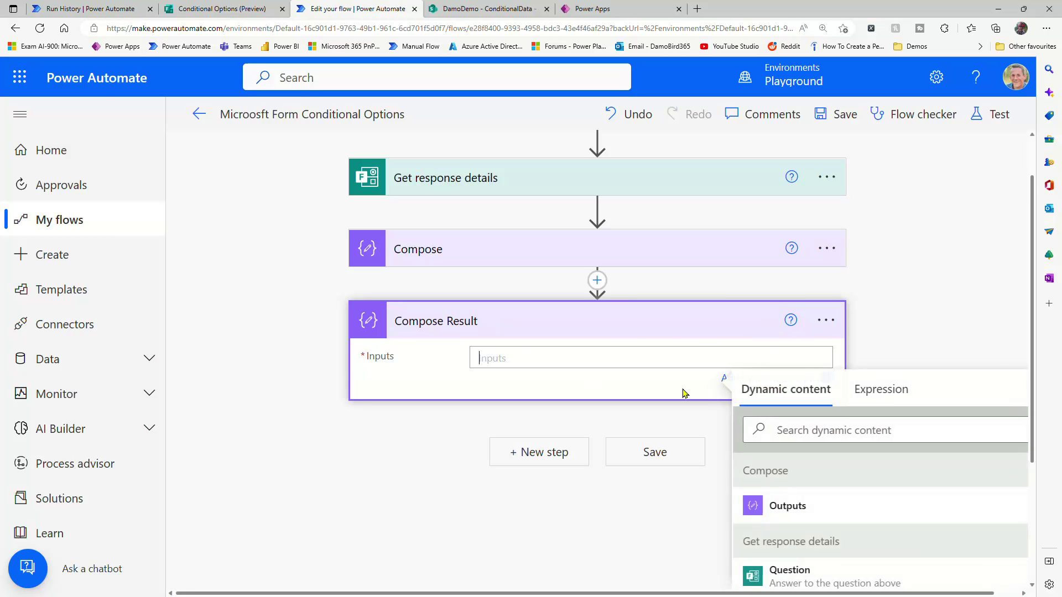
left_click(877, 402)
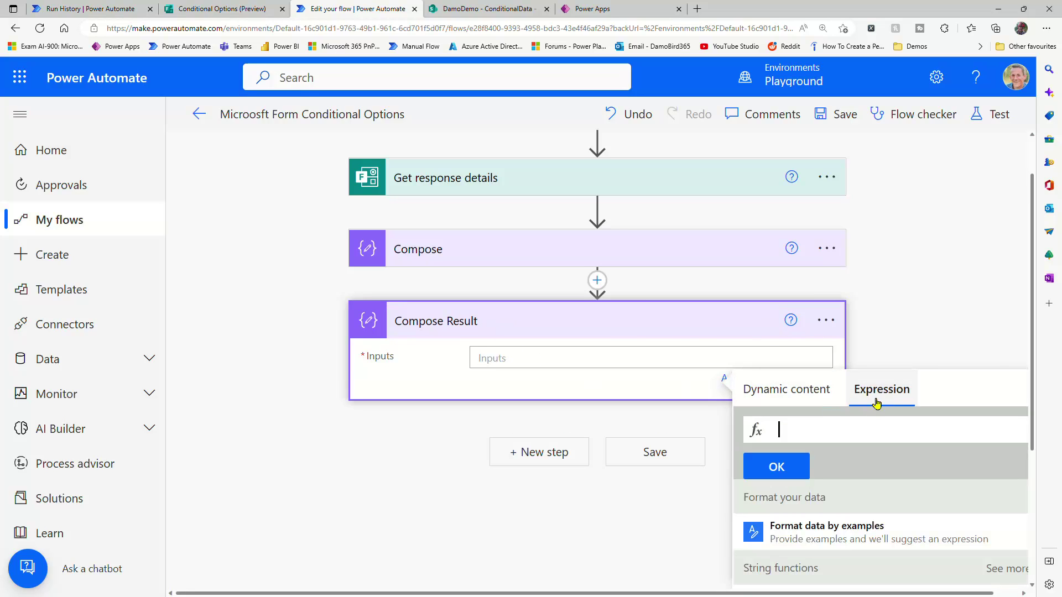
left_click(807, 400)
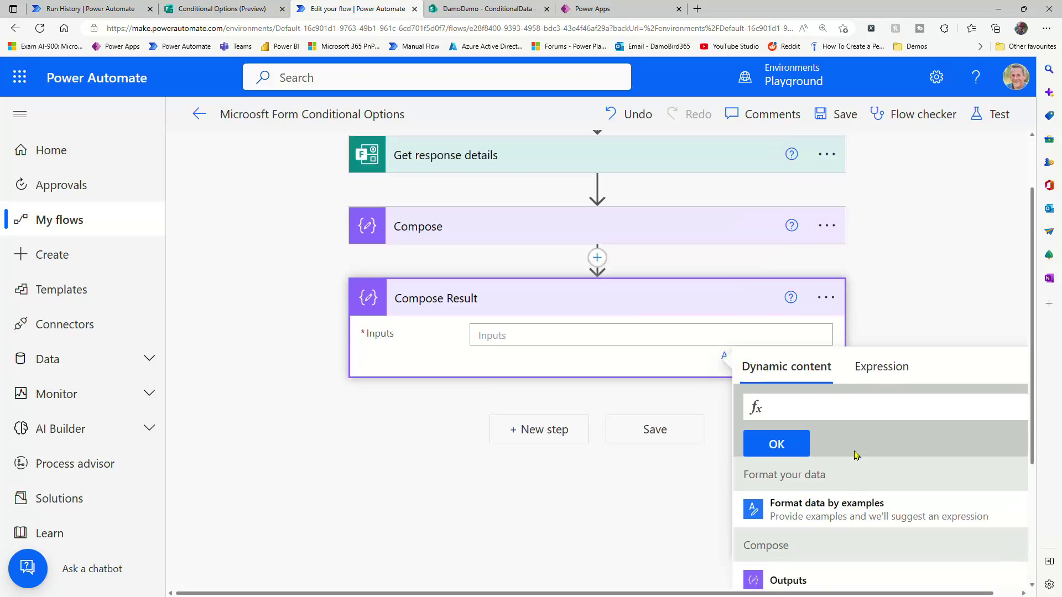
scroll(855, 454, "down", 3)
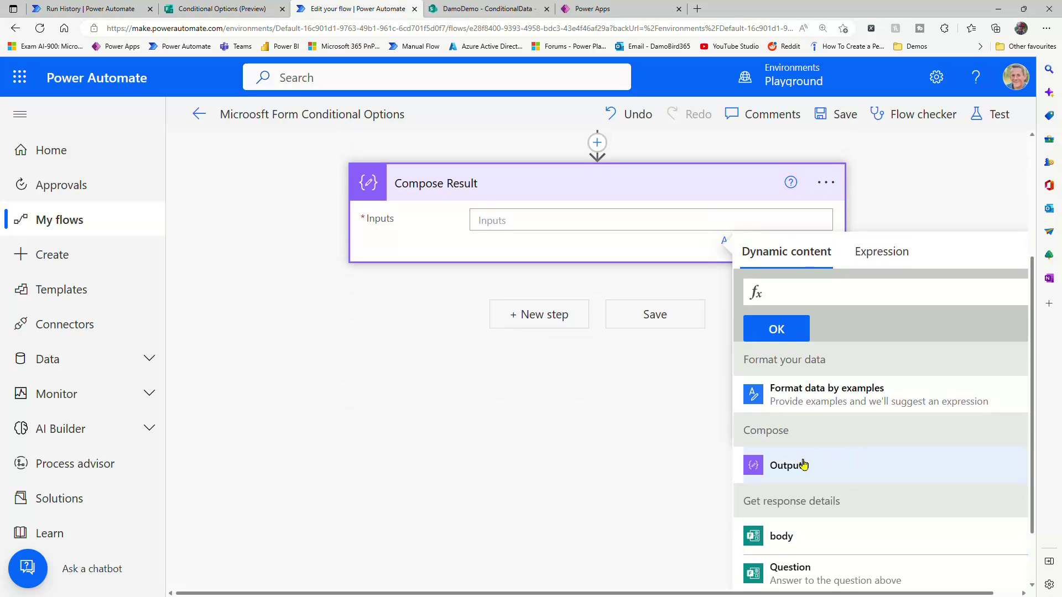
left_click(805, 465)
type("?")
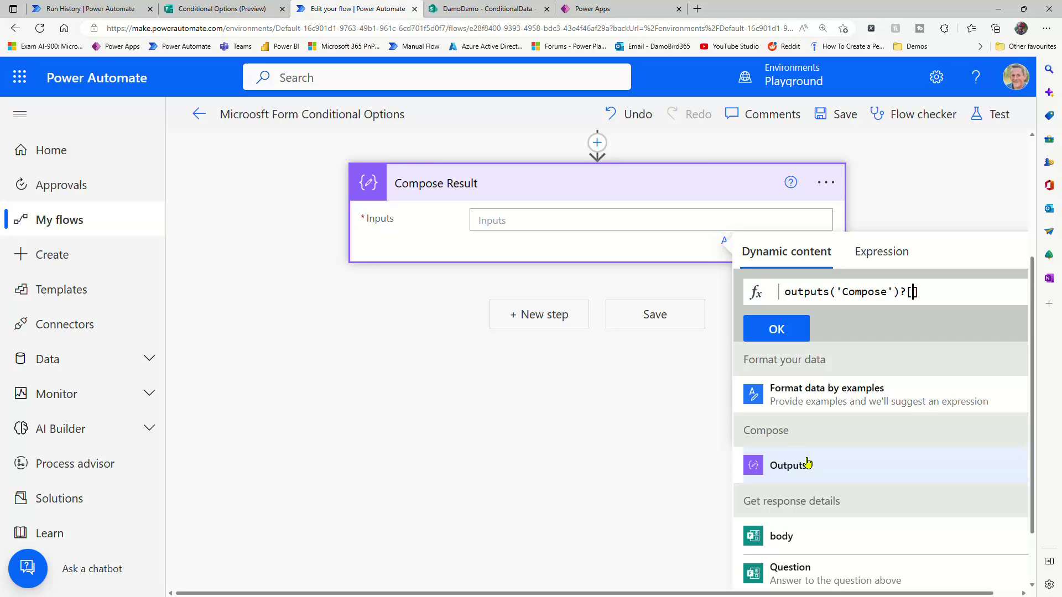
type("['")
key("BackSpace")
scroll(829, 511, "down", 1)
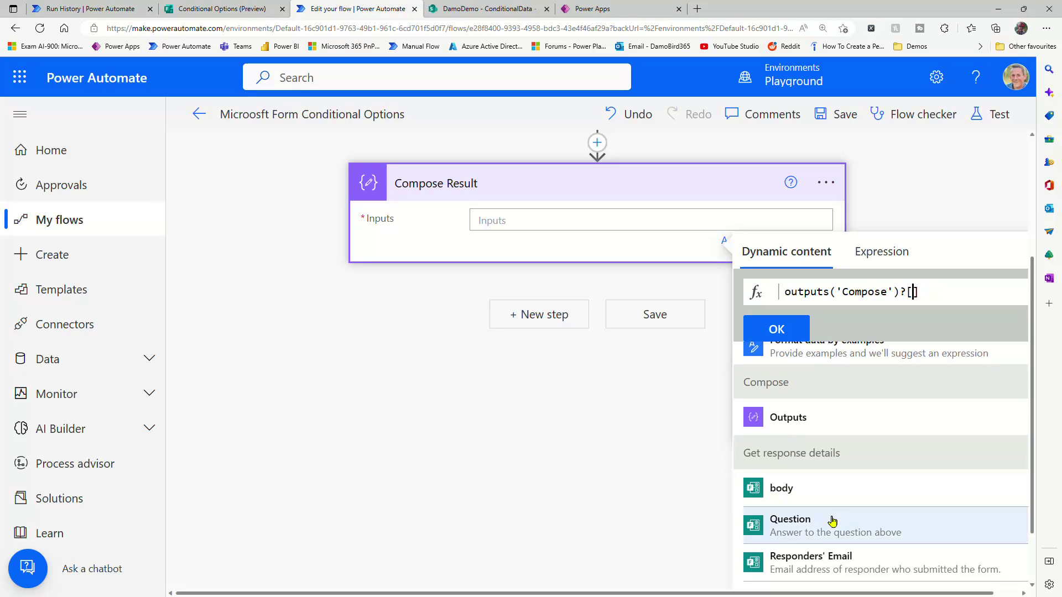
left_click(796, 529)
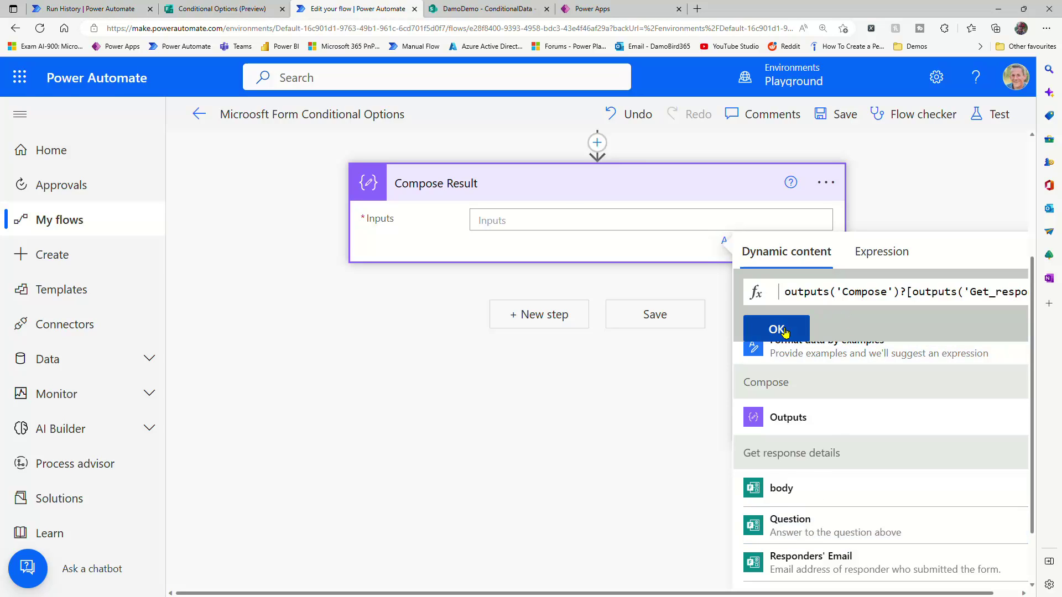
left_click(758, 331)
Save the flow for a test, then submit Option 2 on the Conditional Options form
left_click(990, 114)
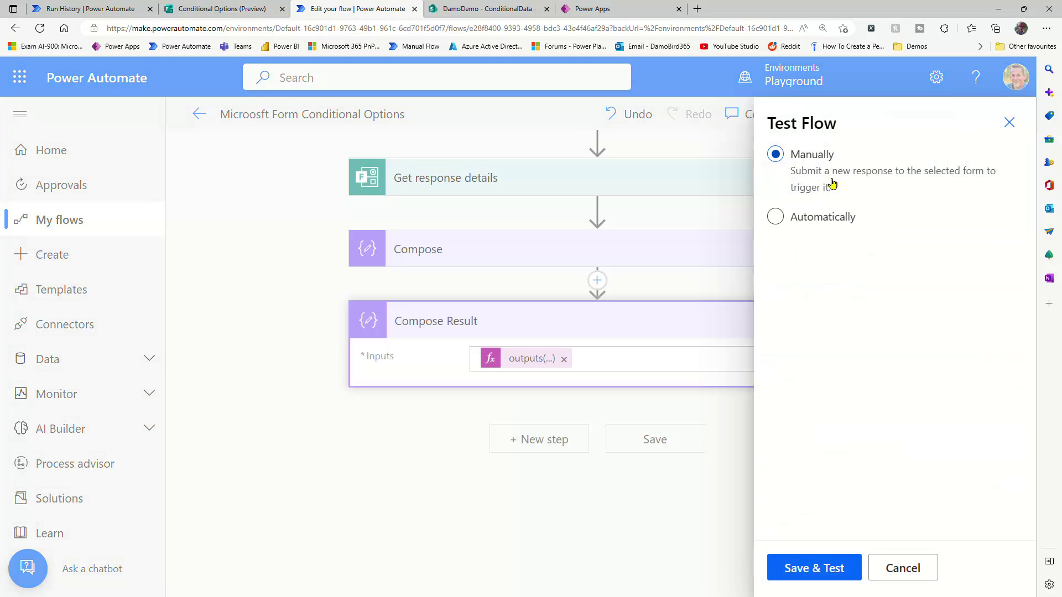
left_click(814, 567)
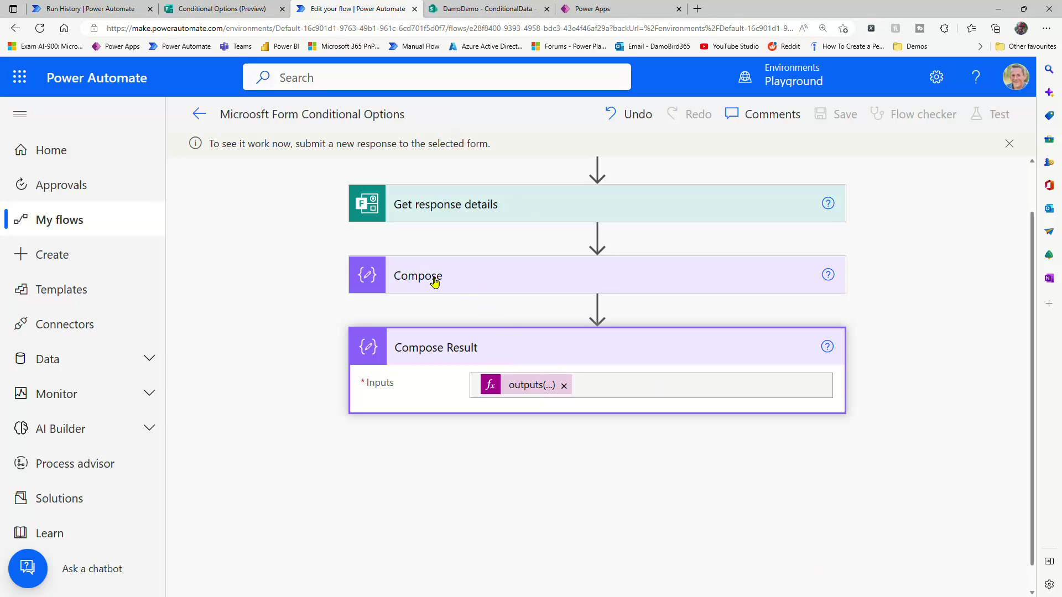
left_click(222, 8)
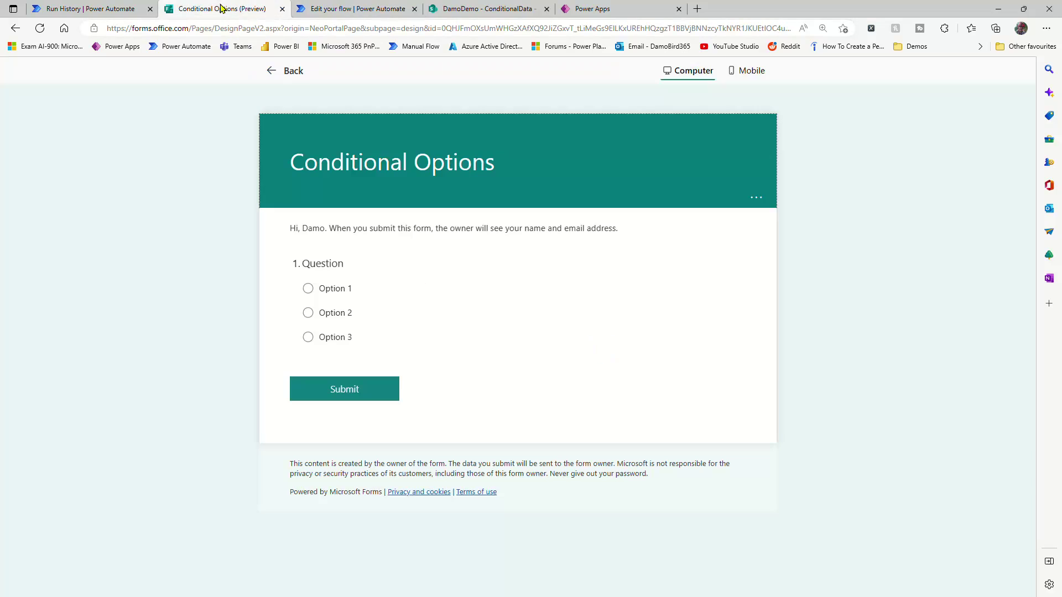
left_click(308, 312)
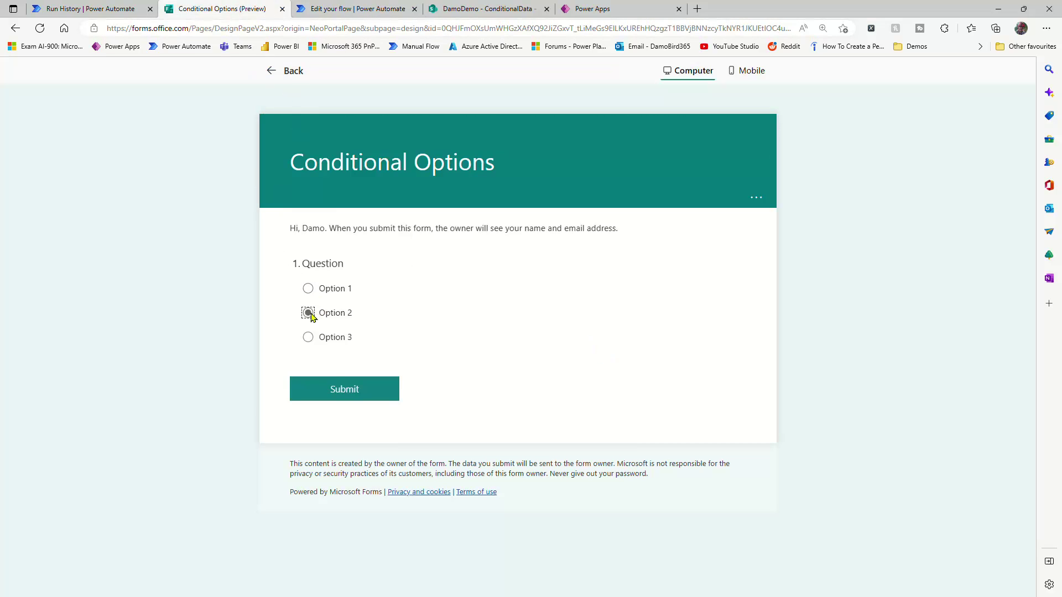
left_click(346, 390)
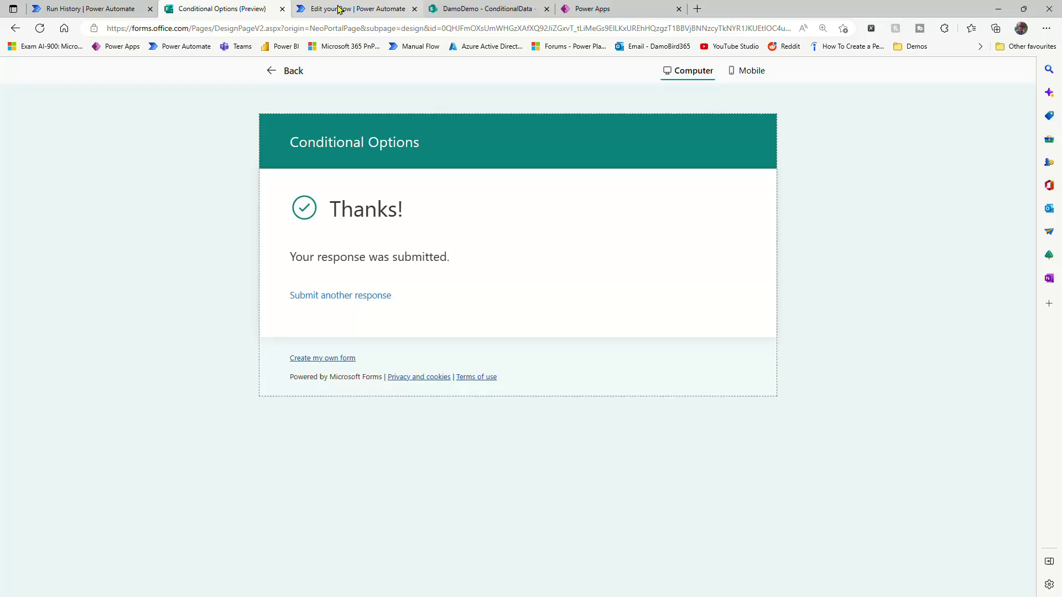
Inspect the flow run, expanding Compose Result (output Beef) and the Compose step's run data
left_click(339, 9)
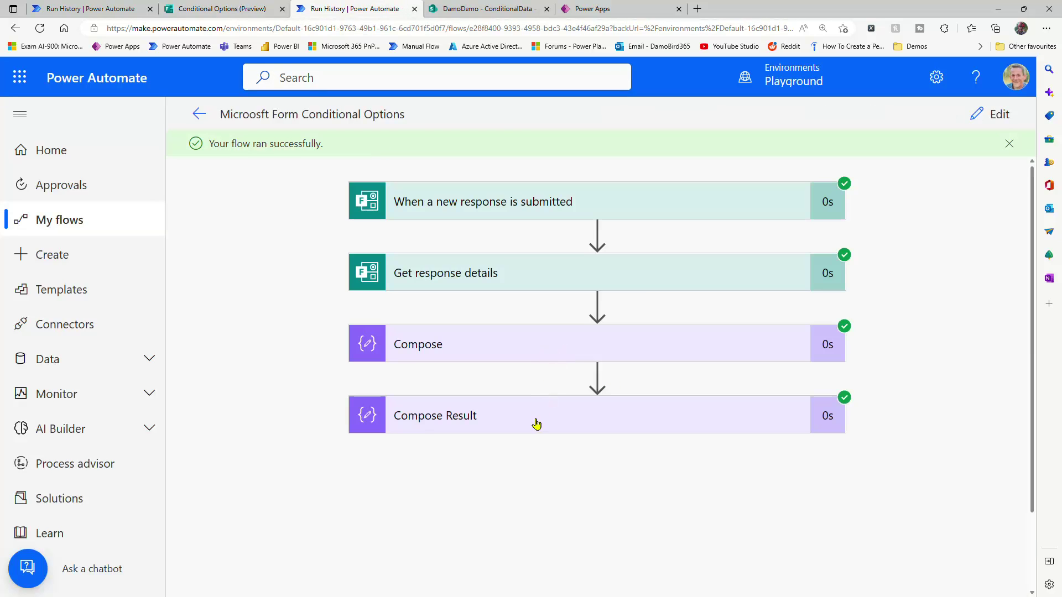
left_click(536, 424)
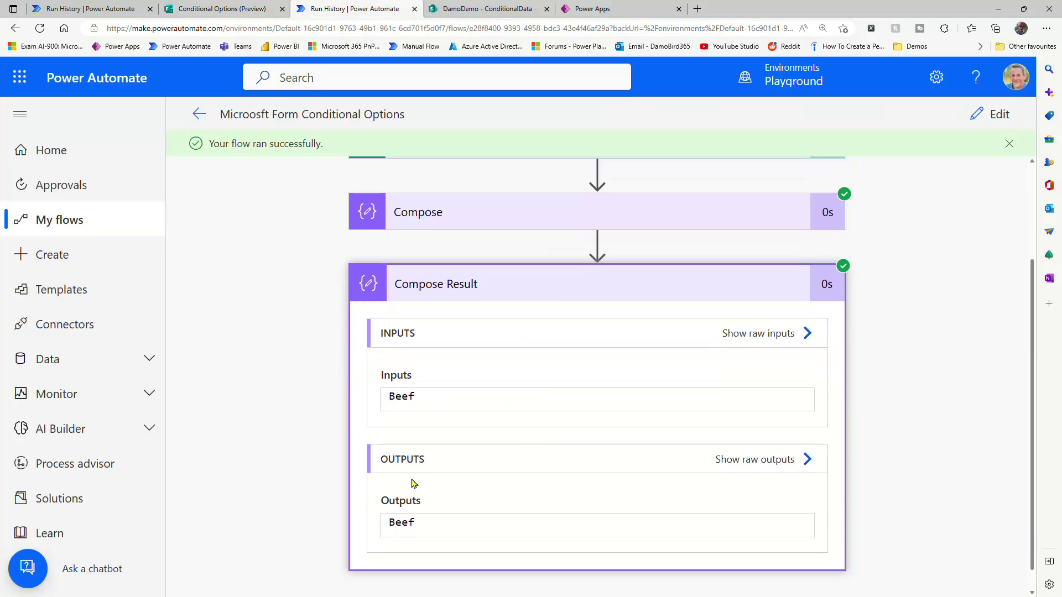
left_click(449, 221)
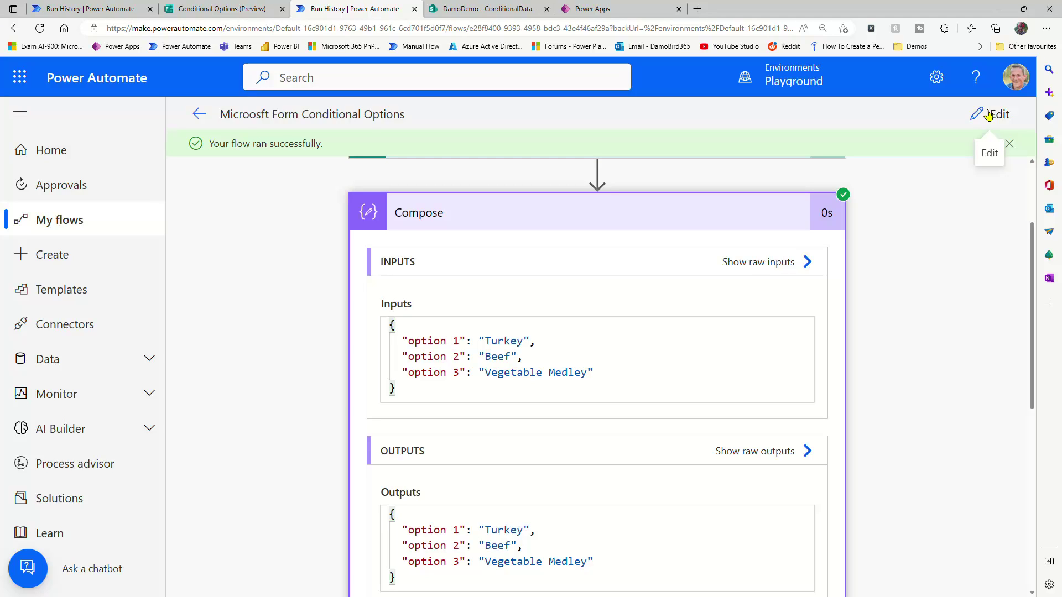
View the DamoDemo ConditionalData list with Options 1–3: Turkey, Beef, Vegetable, approvers, text, numbers
left_click(489, 9)
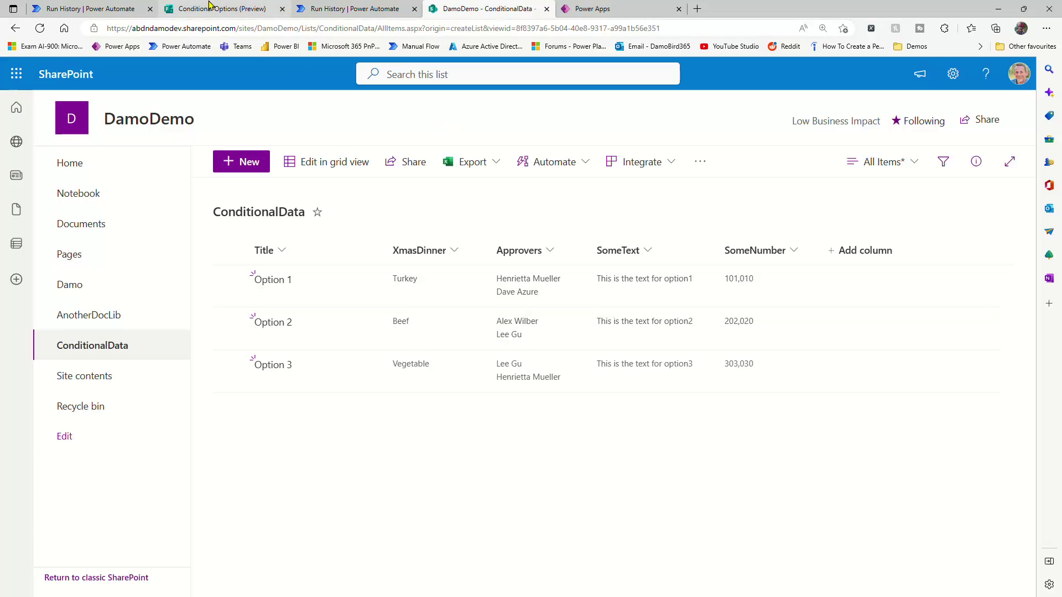
Open the flow for editing and delete the Compose and Compose Result steps
left_click(329, 6)
left_click(997, 116)
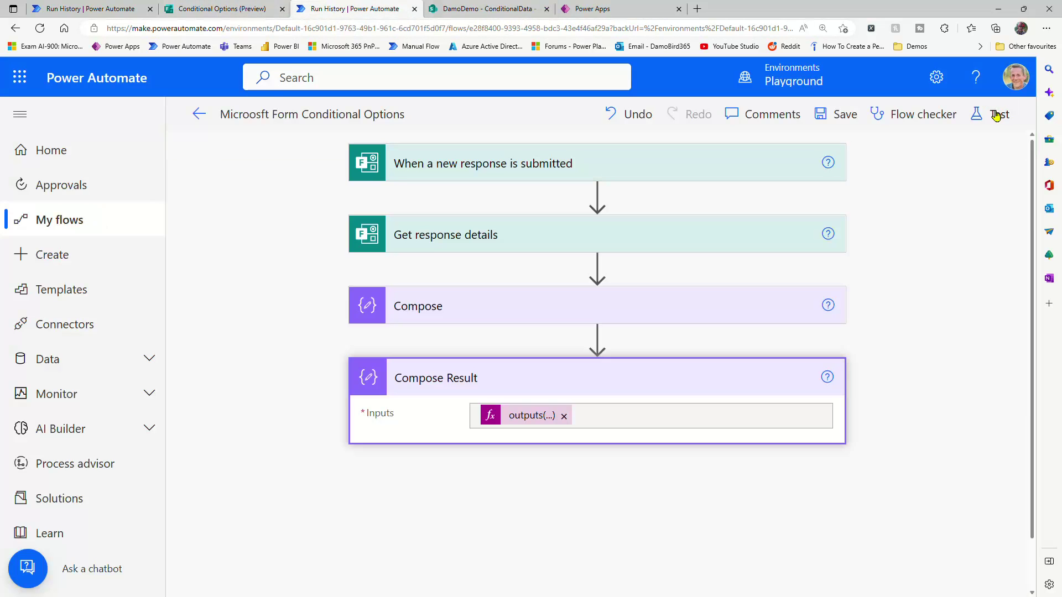
left_click(826, 306)
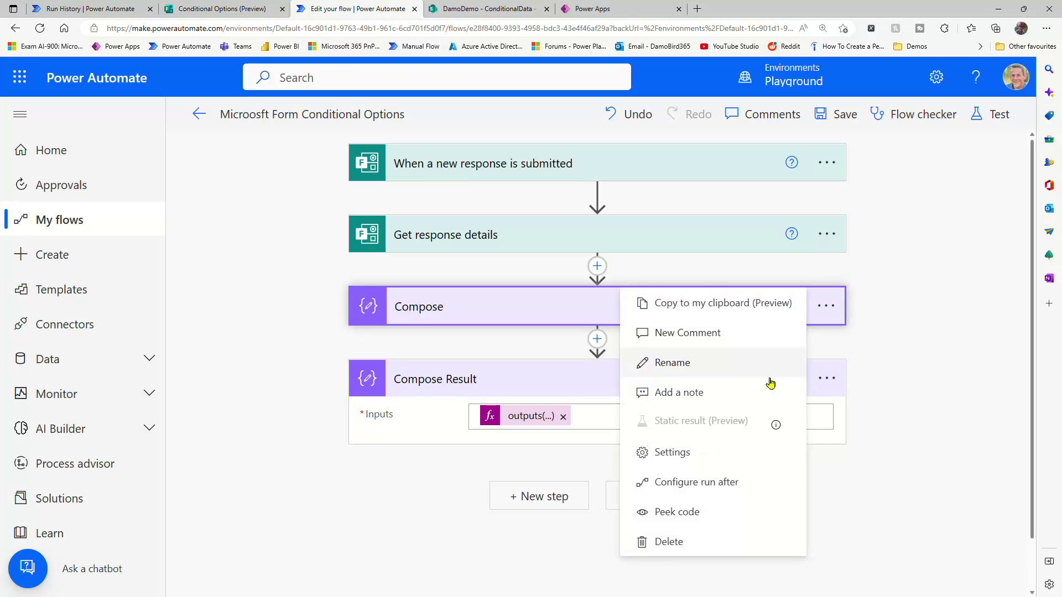
left_click(699, 540)
left_click(529, 364)
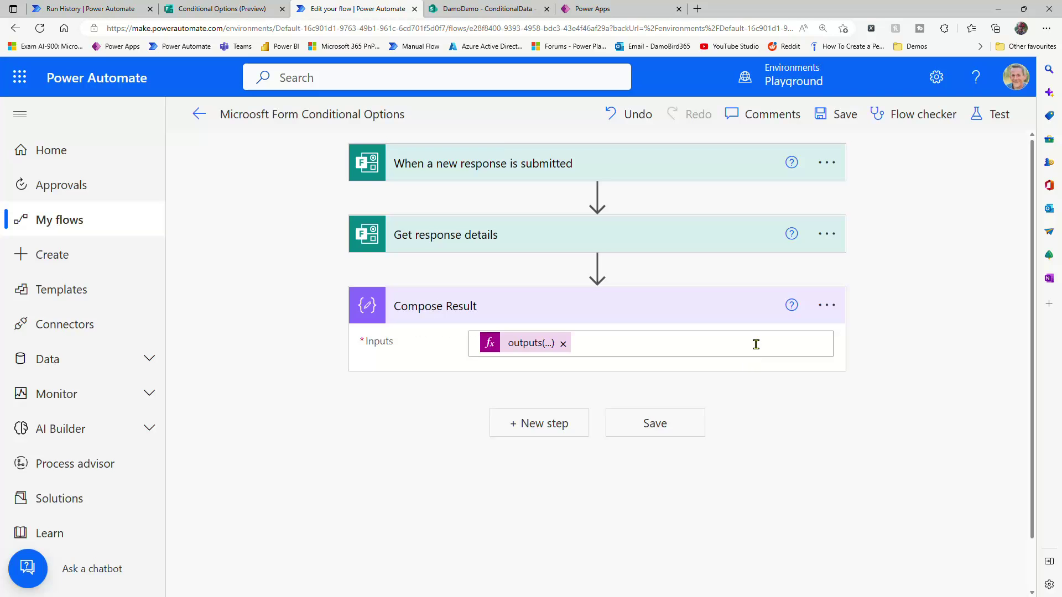
left_click(826, 305)
left_click(699, 542)
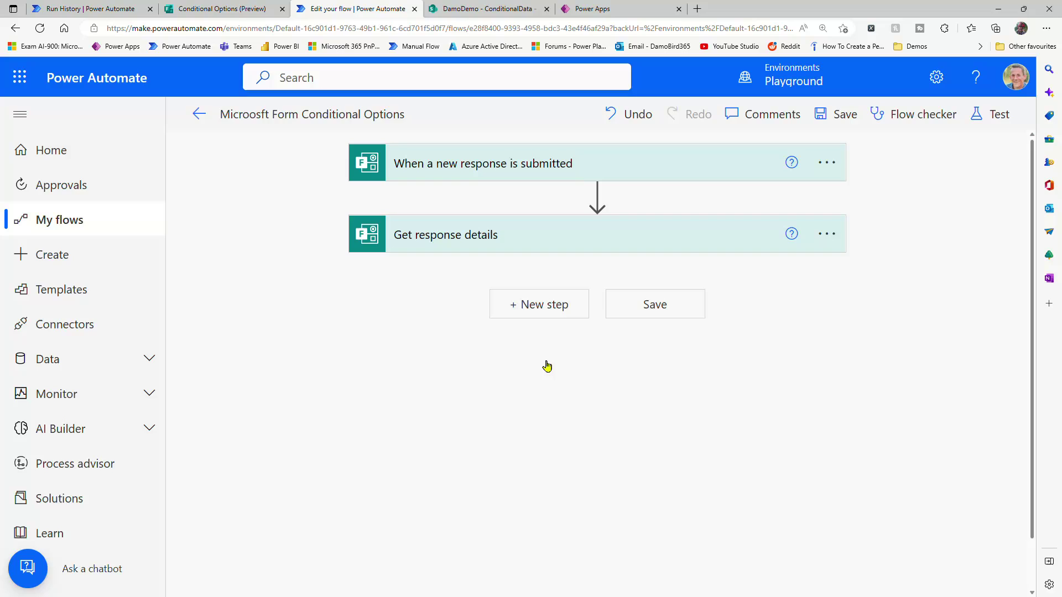
Add a SharePoint Get items step for site DamoDemo and list ConditionalData, then check the flow
left_click(535, 311)
type("get items")
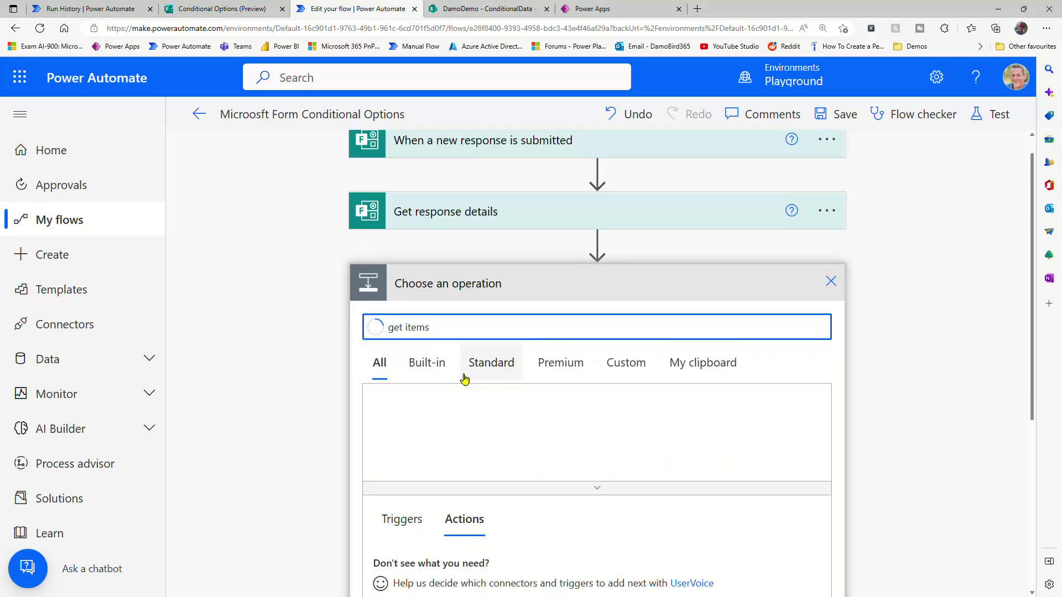
scroll(463, 379, "down", 3)
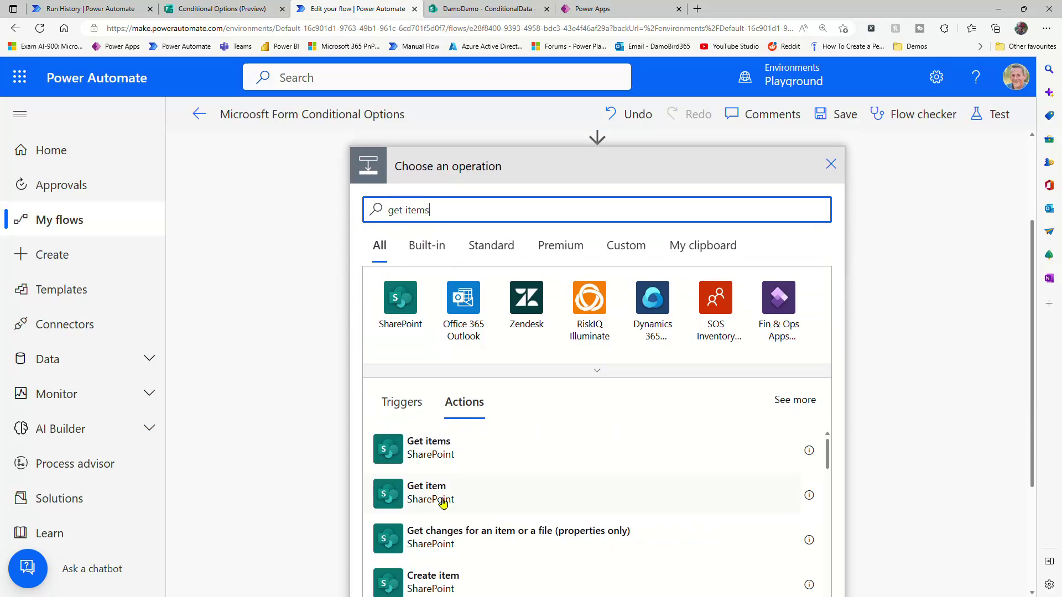
left_click(433, 451)
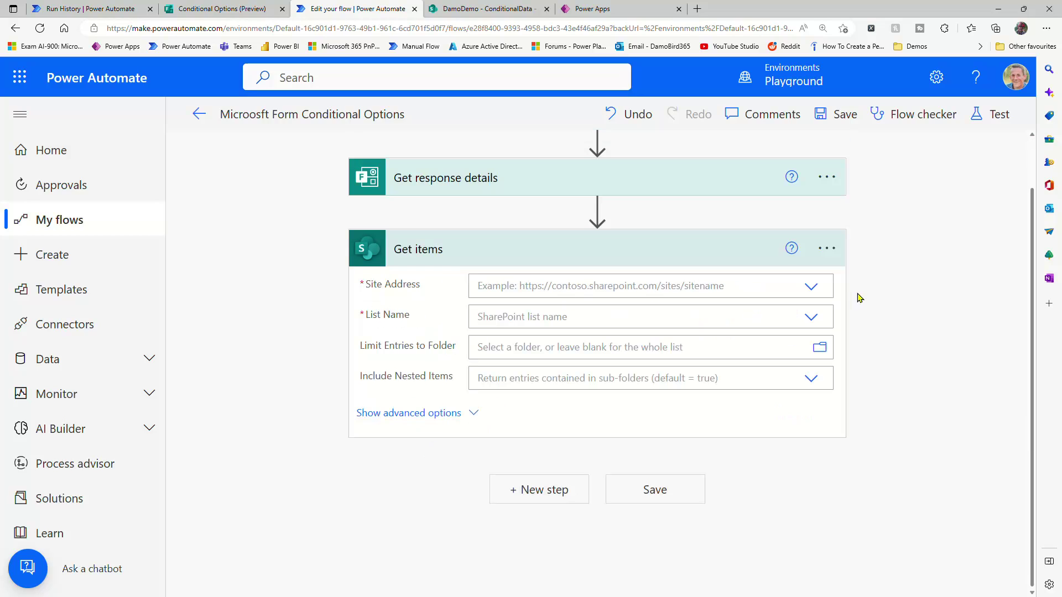
left_click(809, 287)
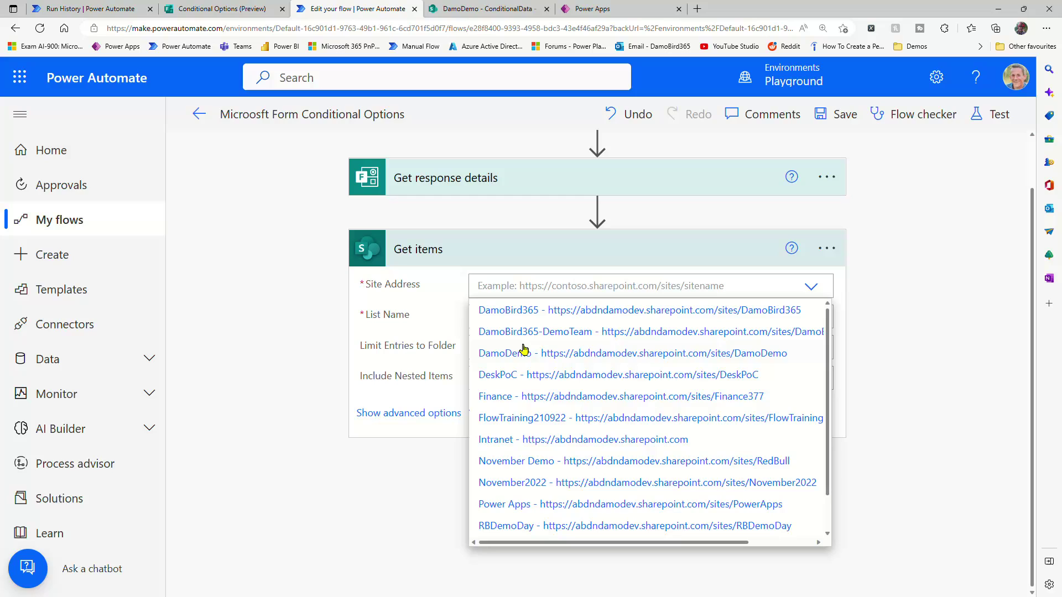
left_click(522, 355)
left_click(811, 317)
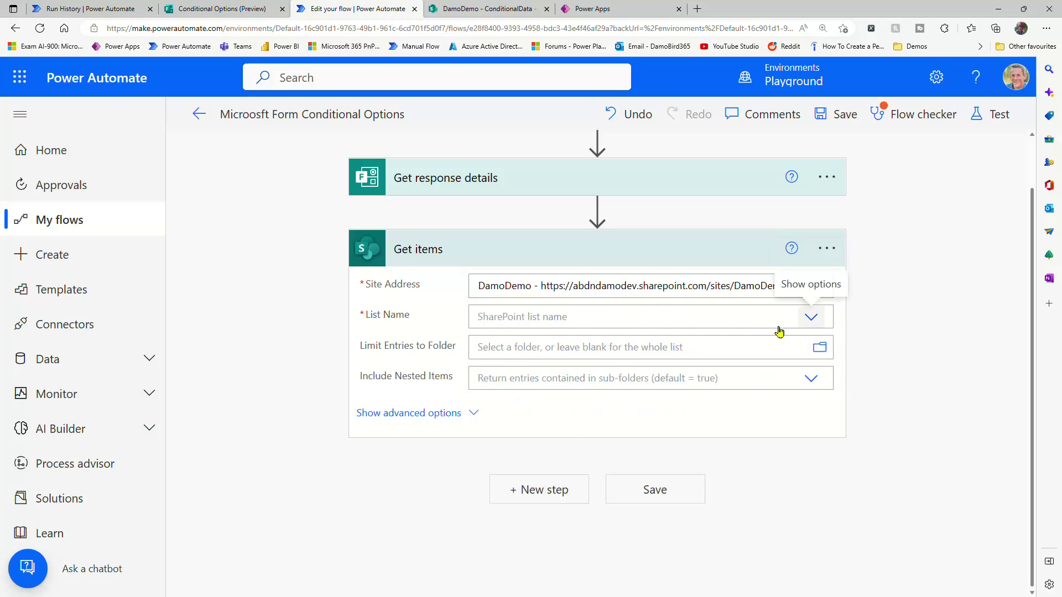
left_click(520, 342)
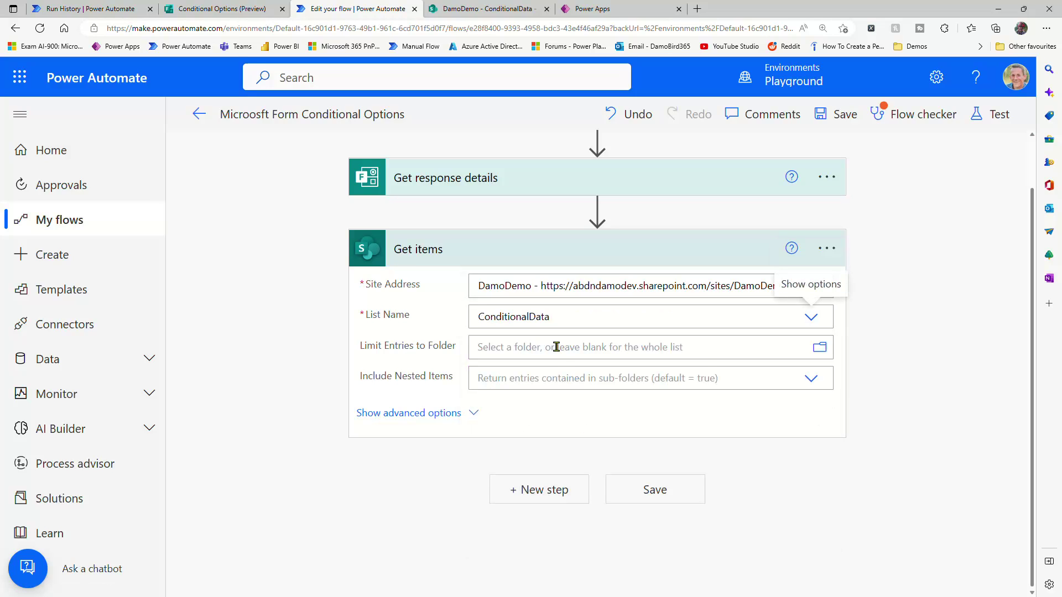
left_click(548, 347)
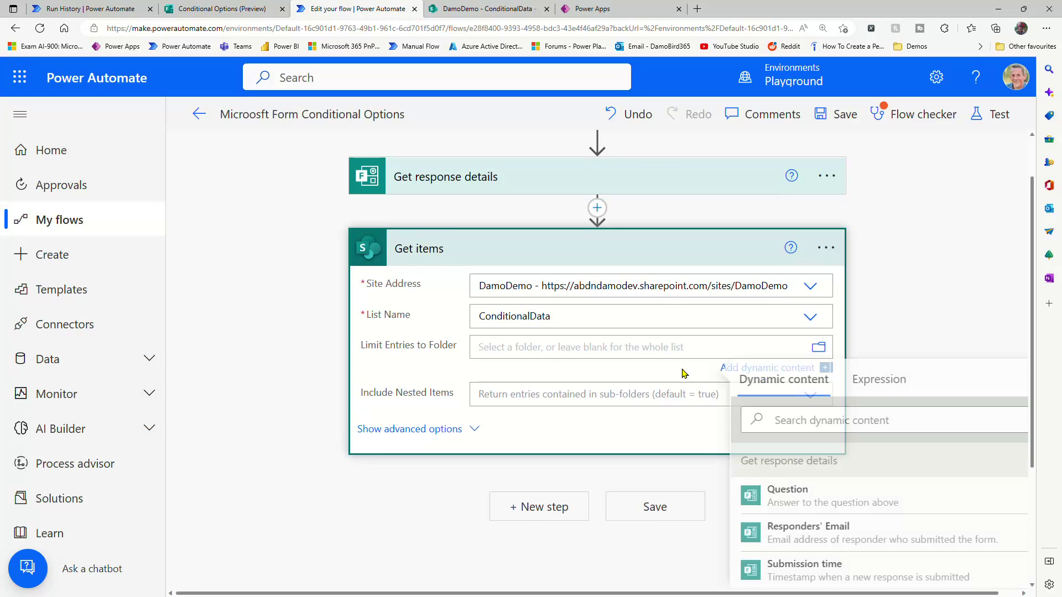
left_click(912, 116)
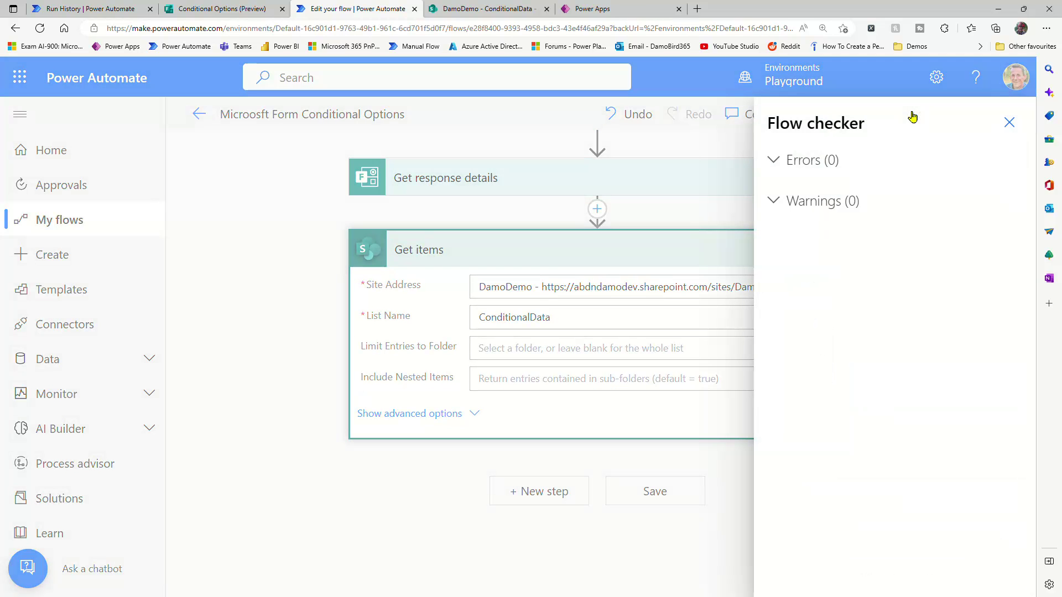
Set Get items' Limit Entries to Folder to '/' so Flow checker shows 0 errors and 0 warnings
key("Escape")
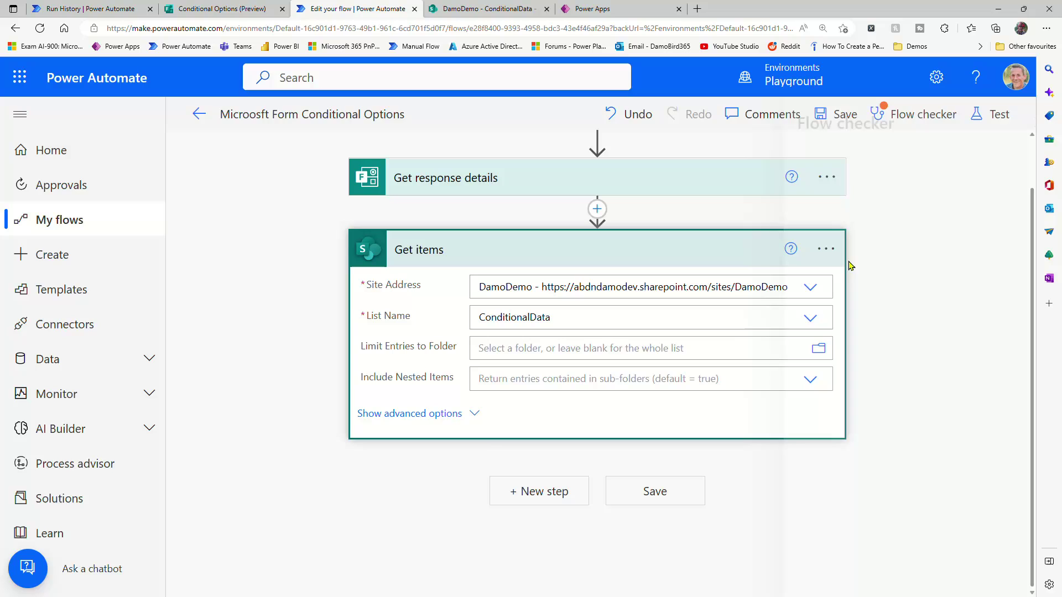
left_click(906, 113)
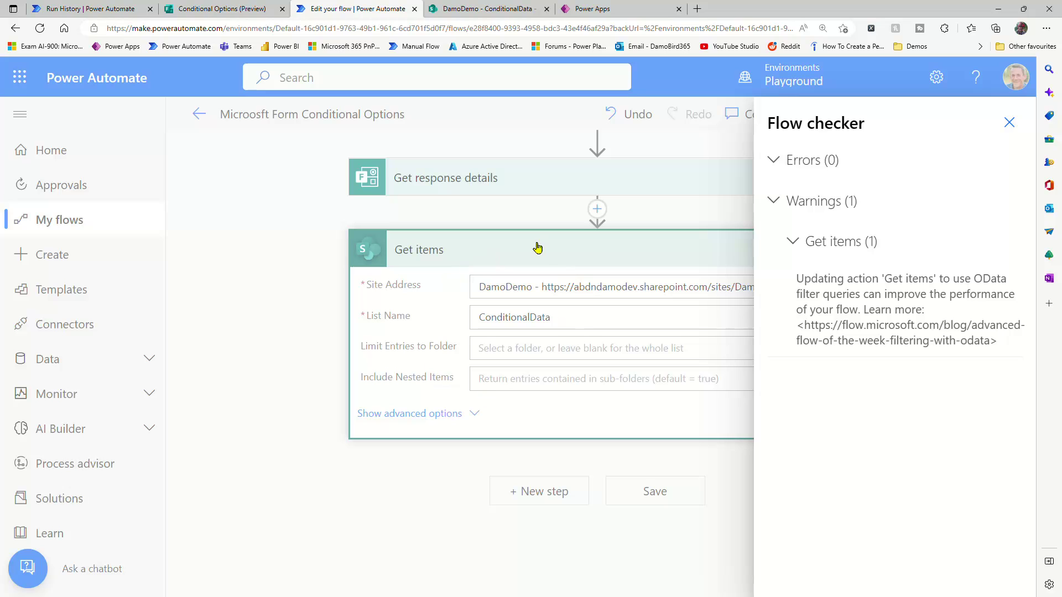
left_click(1009, 124)
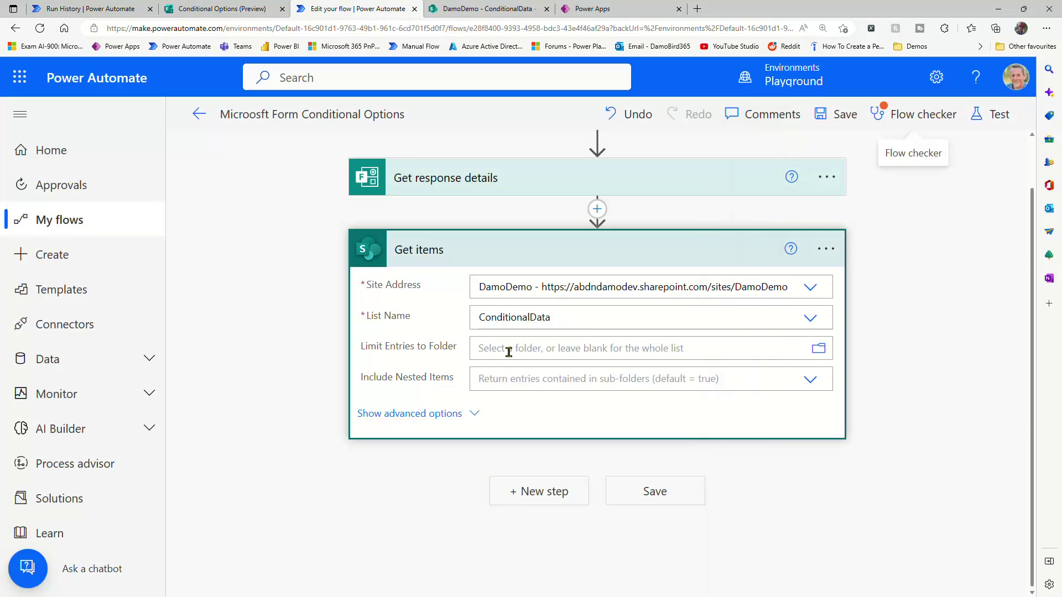
left_click(532, 354)
type("/")
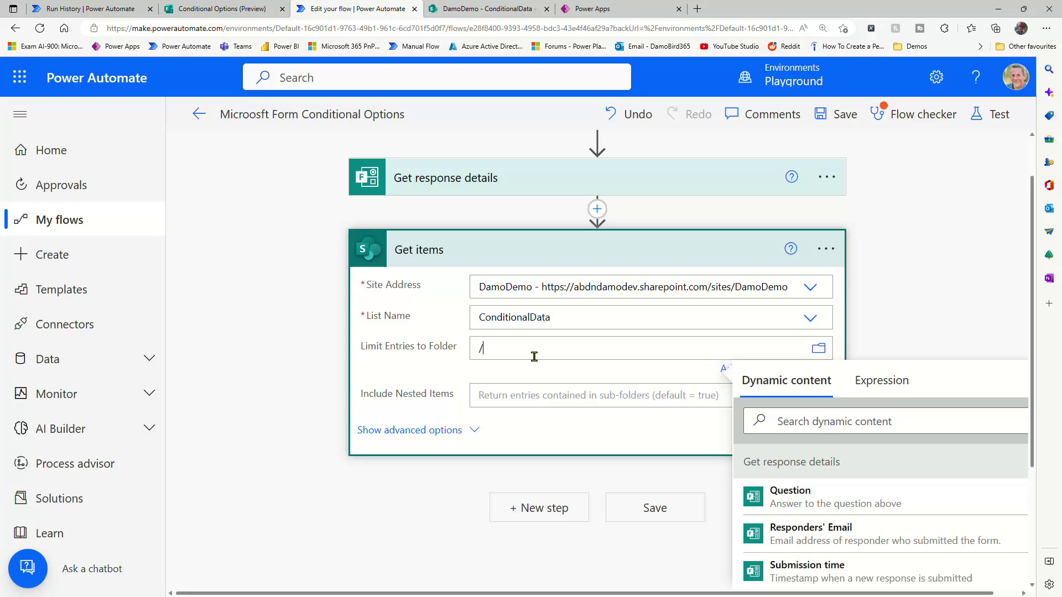
left_click(923, 115)
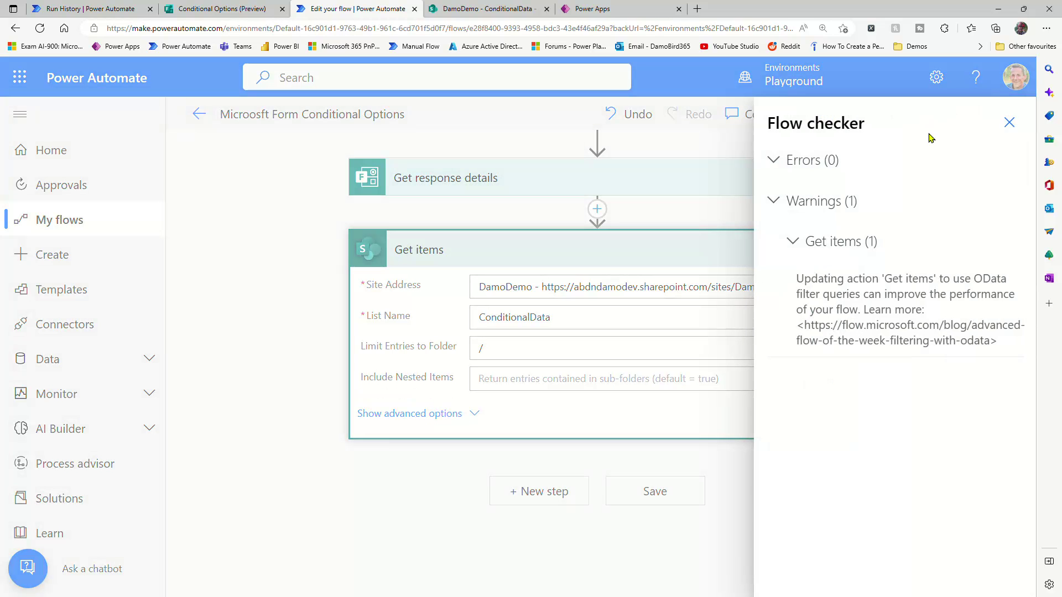
left_click(890, 283)
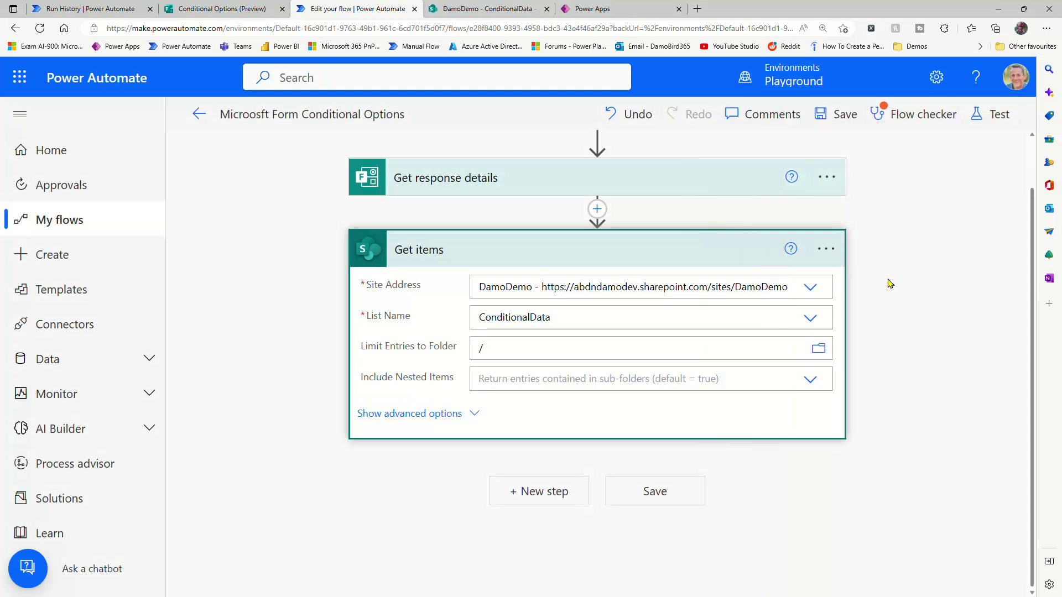
left_click(892, 126)
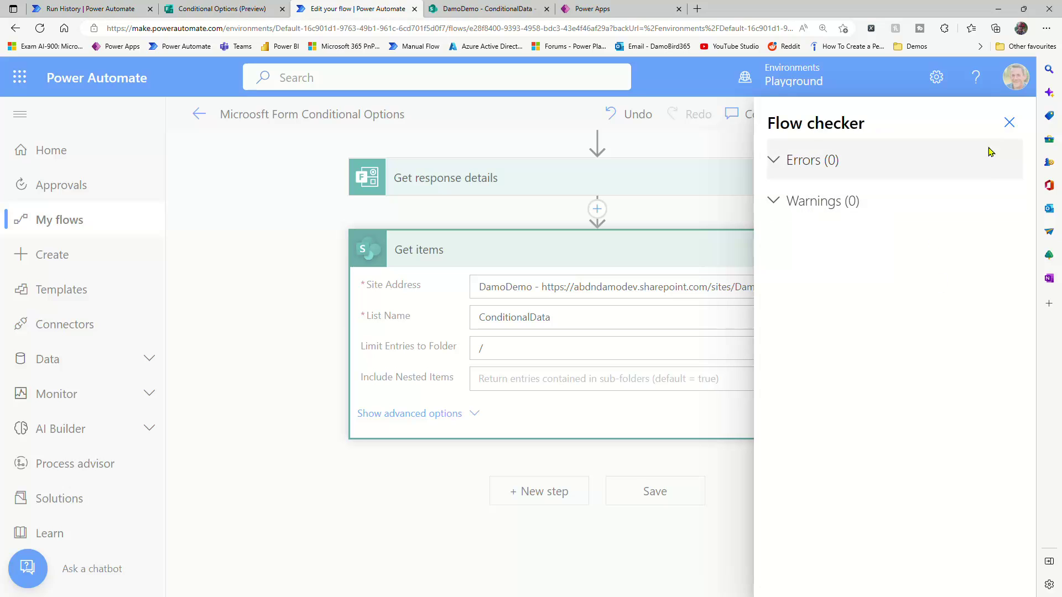
left_click(1007, 124)
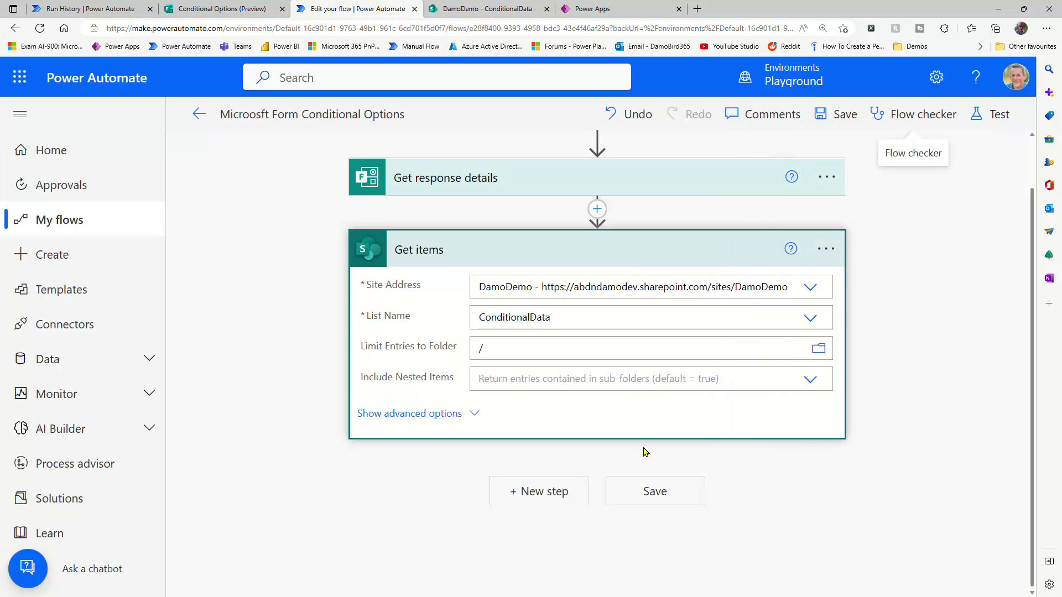
left_click(571, 259)
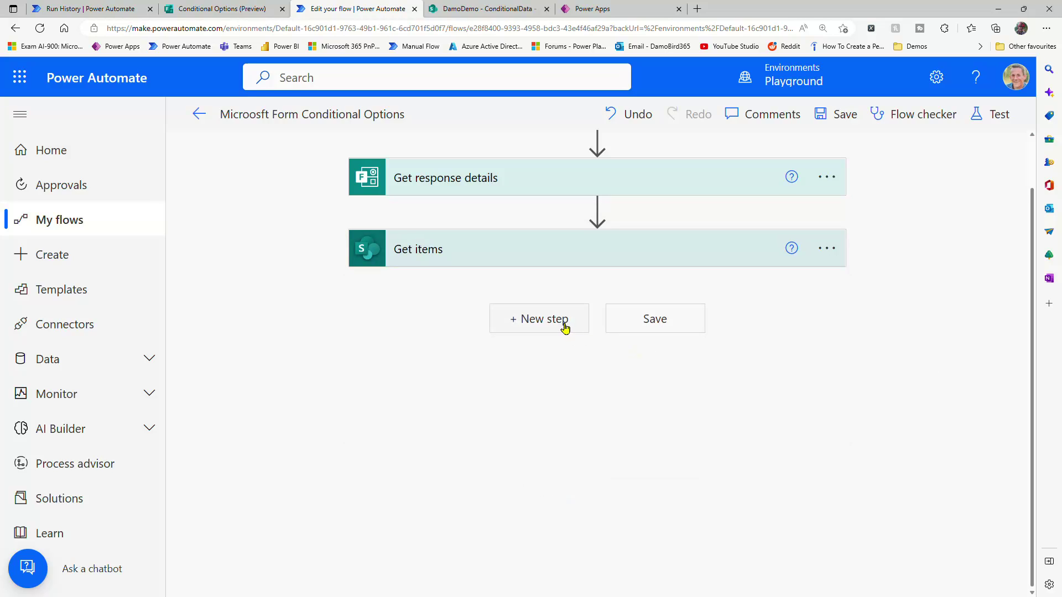
Add an Initialize variable step creating Object variable OptionsObject with initial value {}
left_click(565, 327)
type("ini")
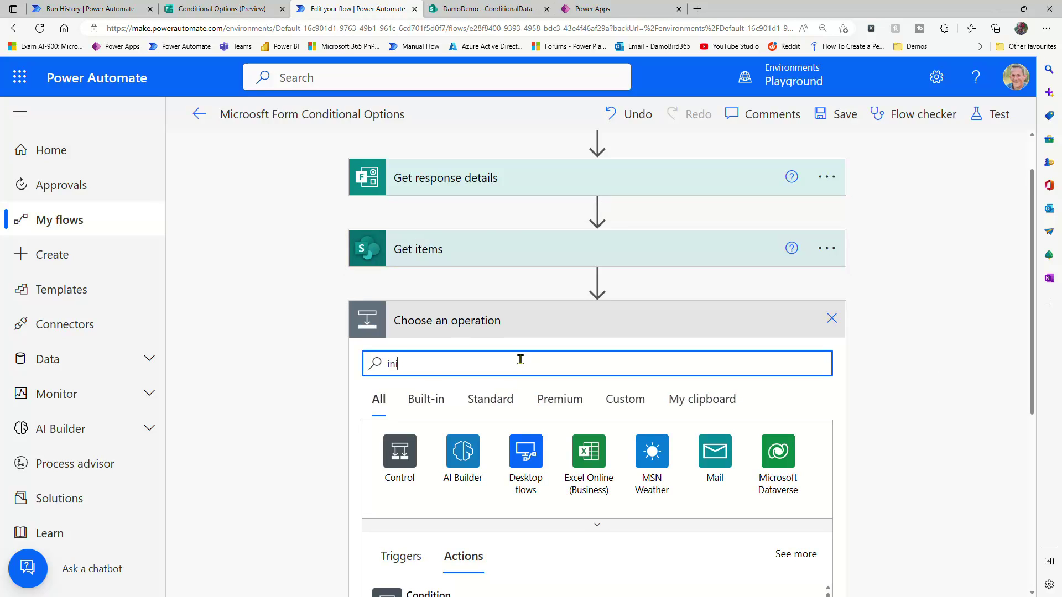
type("tia")
scroll(516, 374, "down", 1)
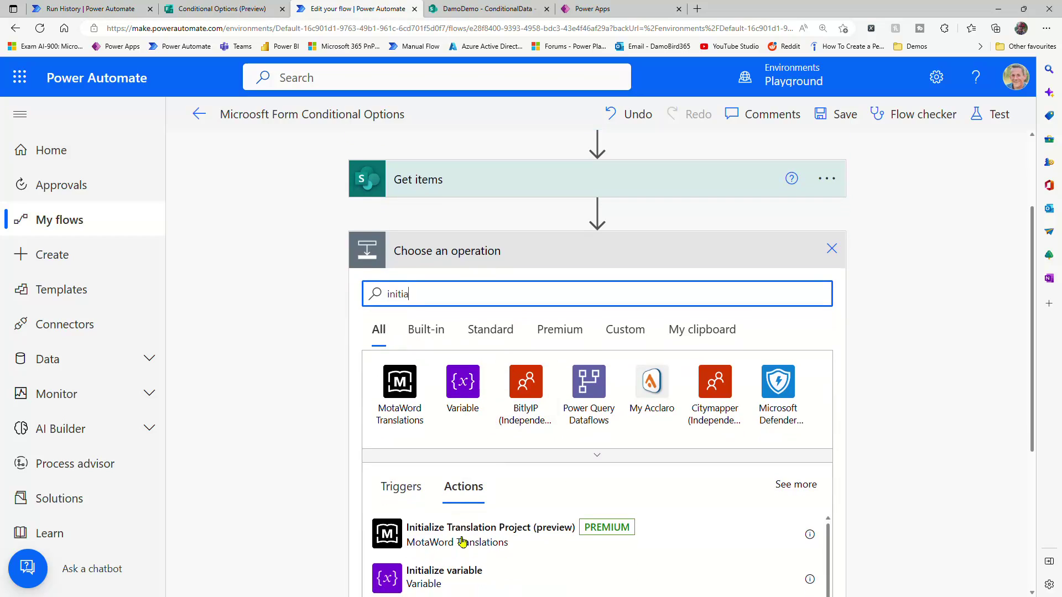
left_click(443, 577)
left_click(522, 362)
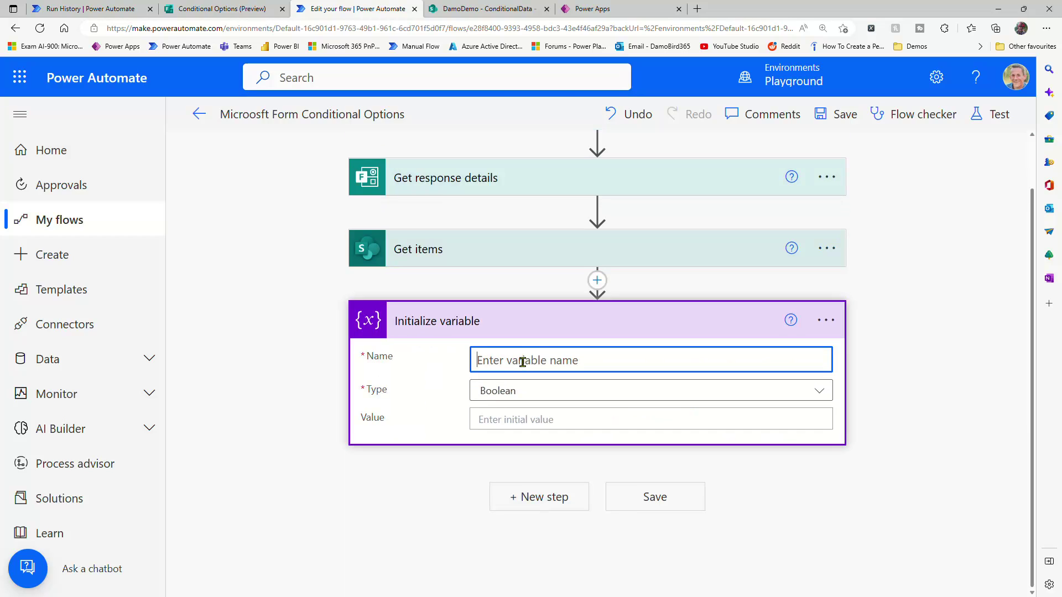
type("OptionsObject")
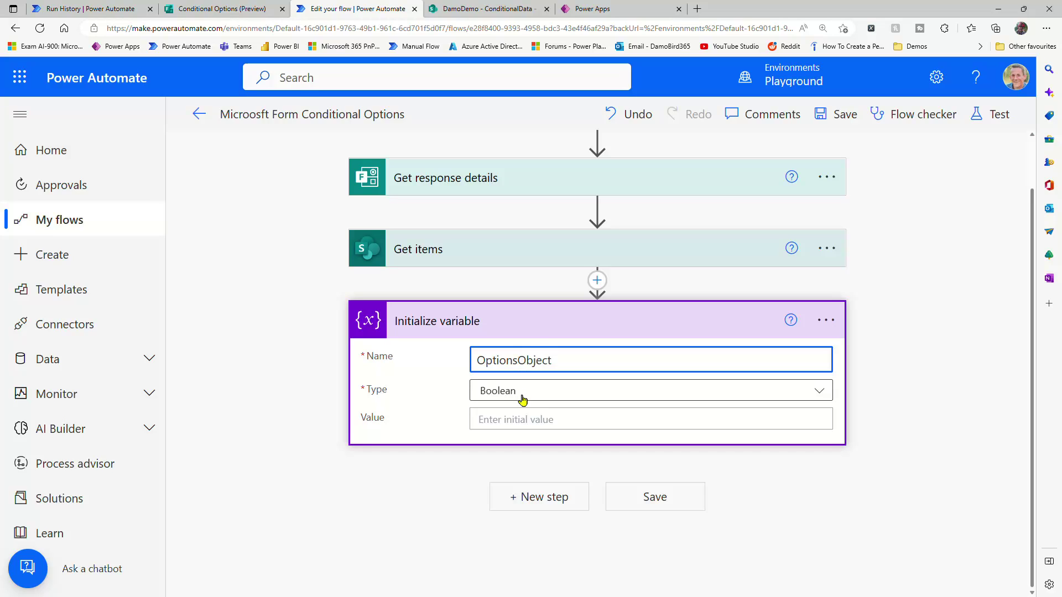
left_click(522, 399)
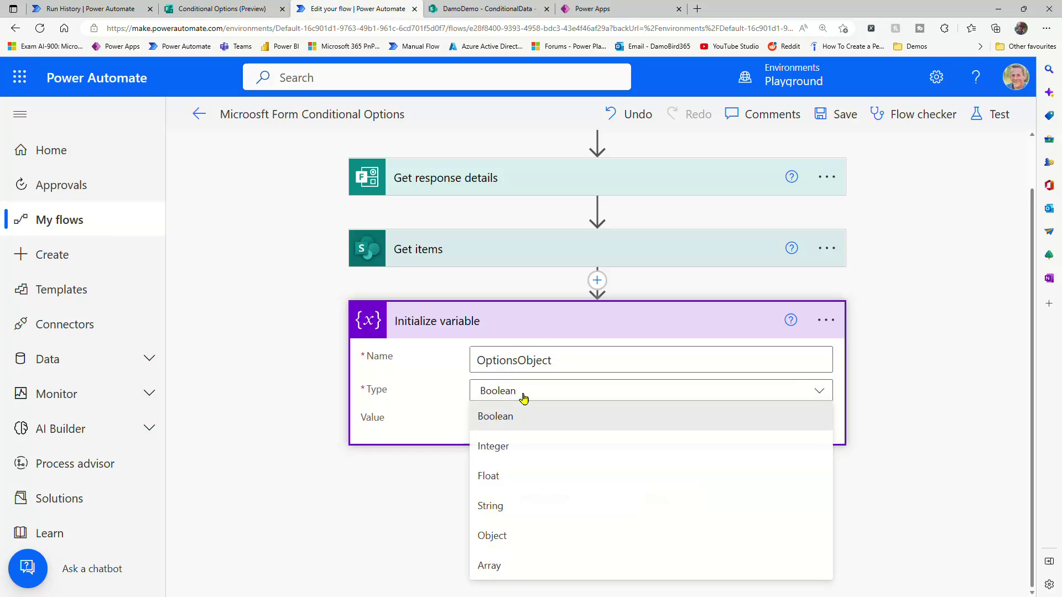
left_click(508, 537)
left_click(541, 423)
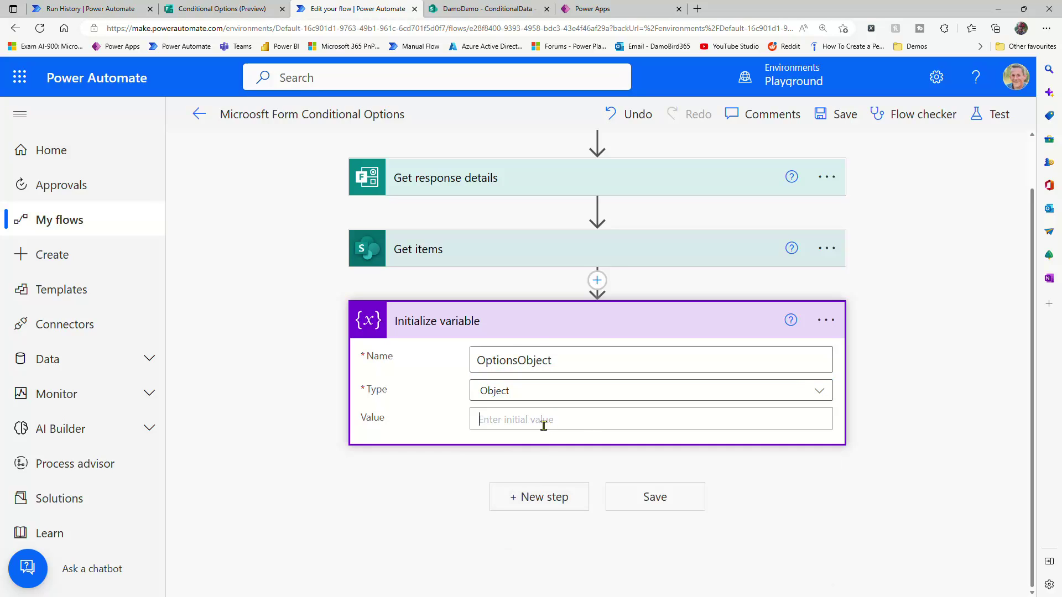
type("{}")
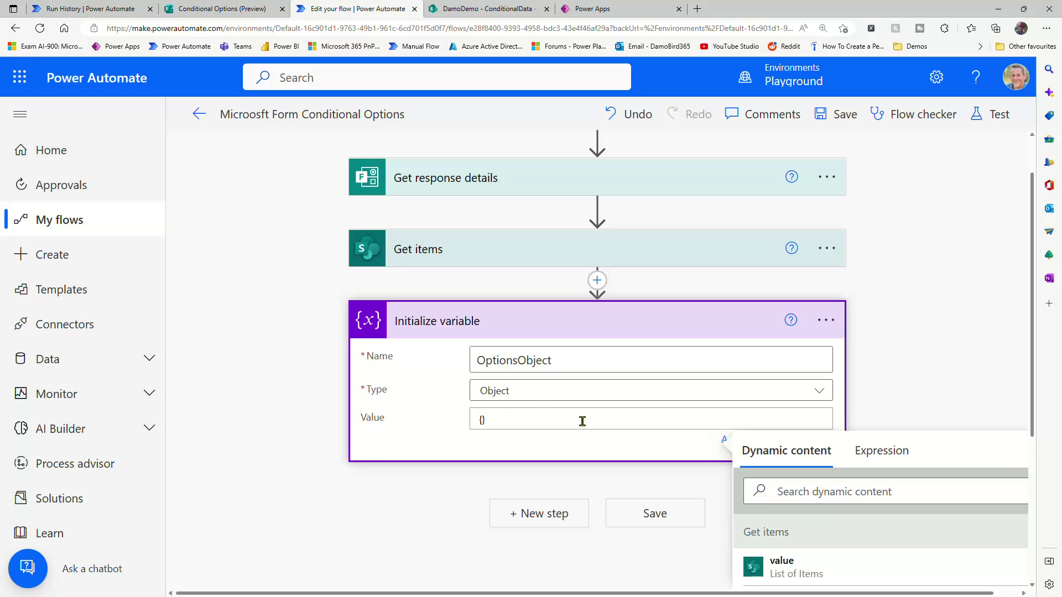
scroll(582, 421, "down", 4)
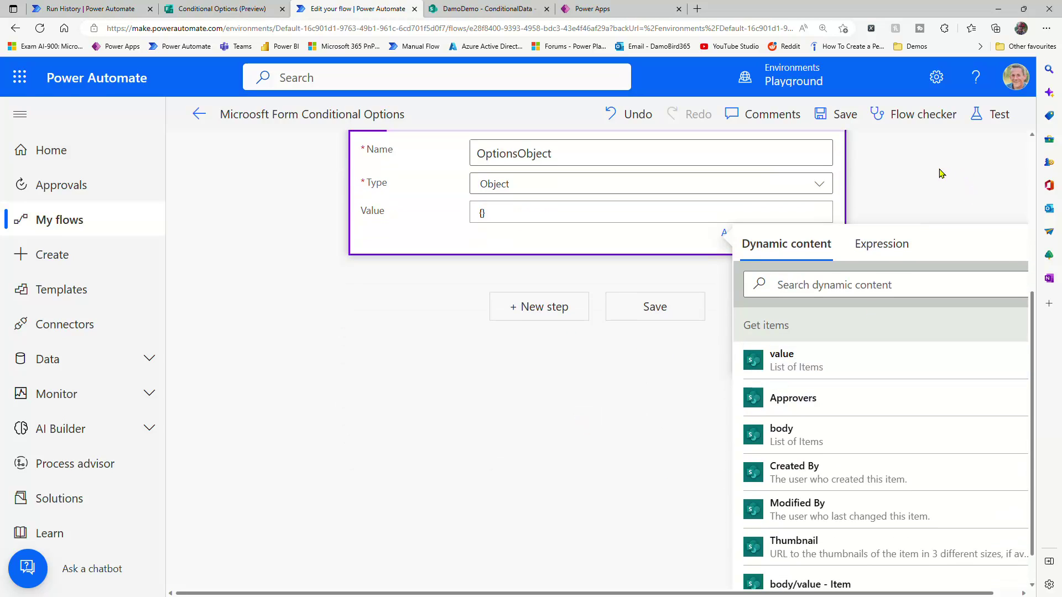
left_click(958, 184)
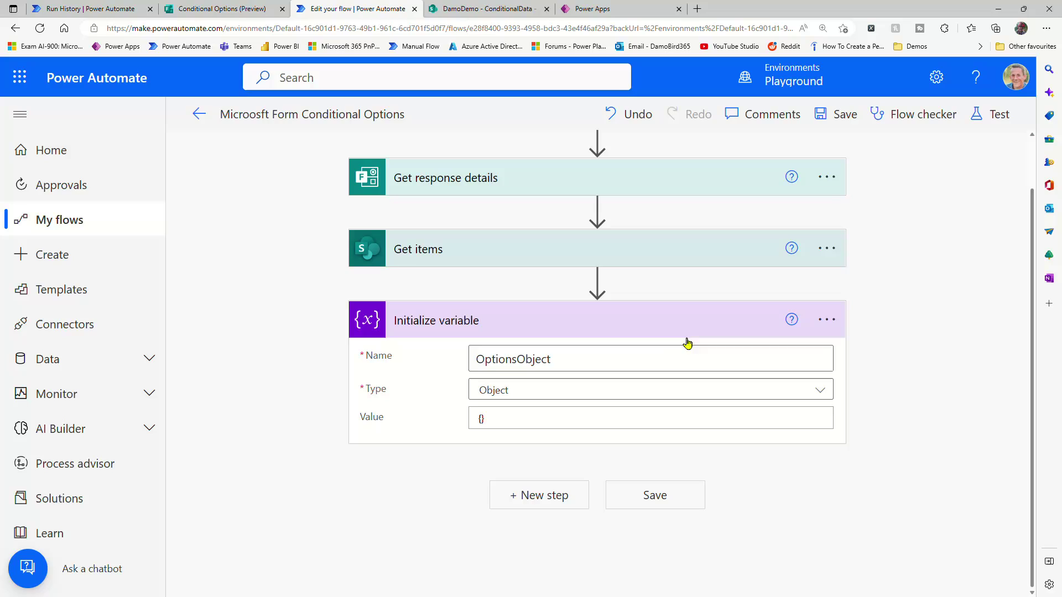
Add an Apply to each loop over the Get items value list
left_click(544, 500)
type("Apply to each")
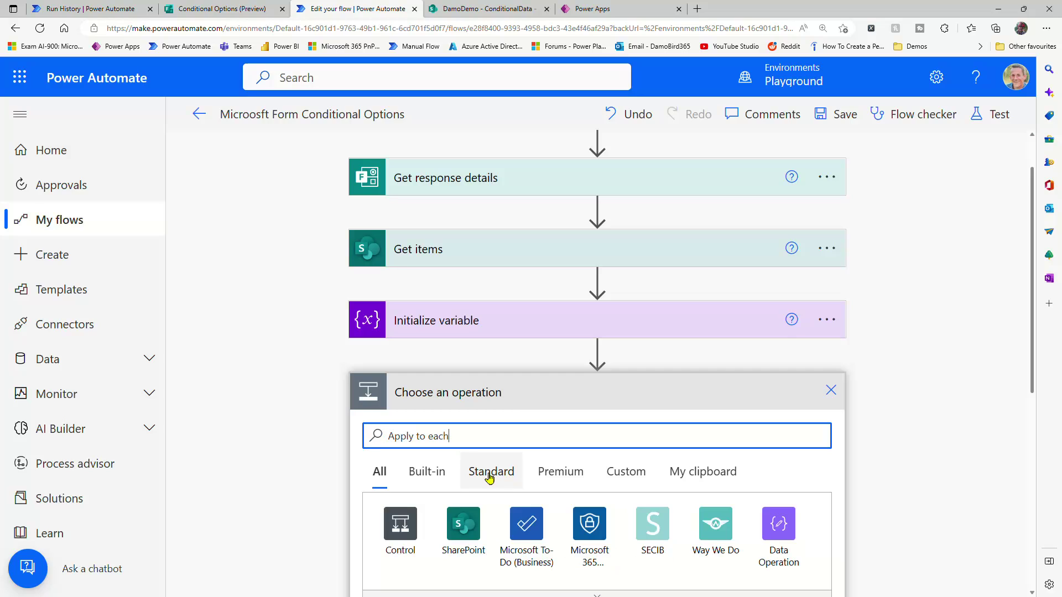
scroll(434, 545, "down", 2)
scroll(434, 545, "down", 3)
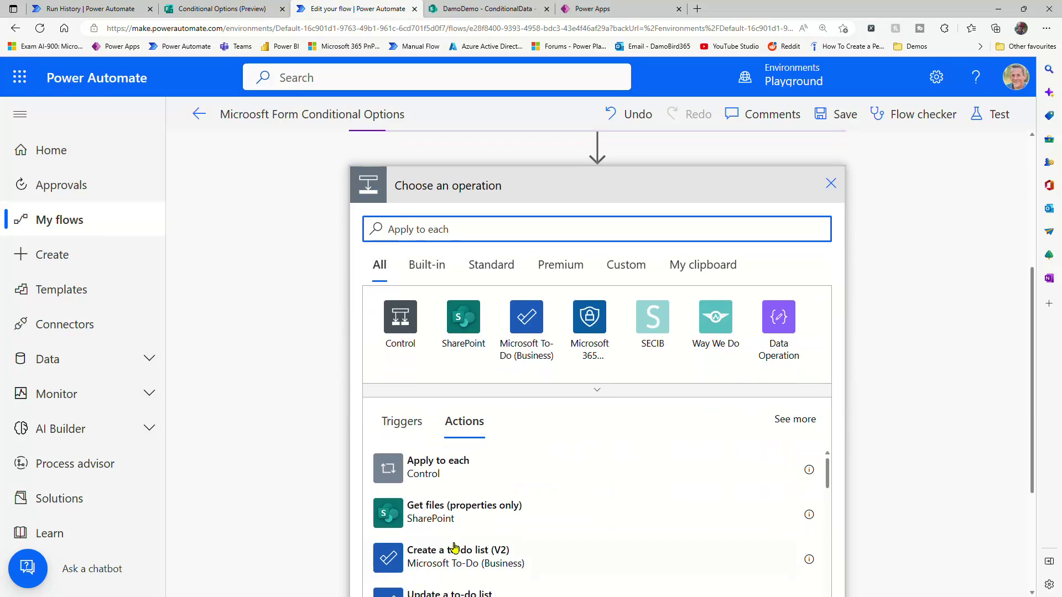
left_click(429, 461)
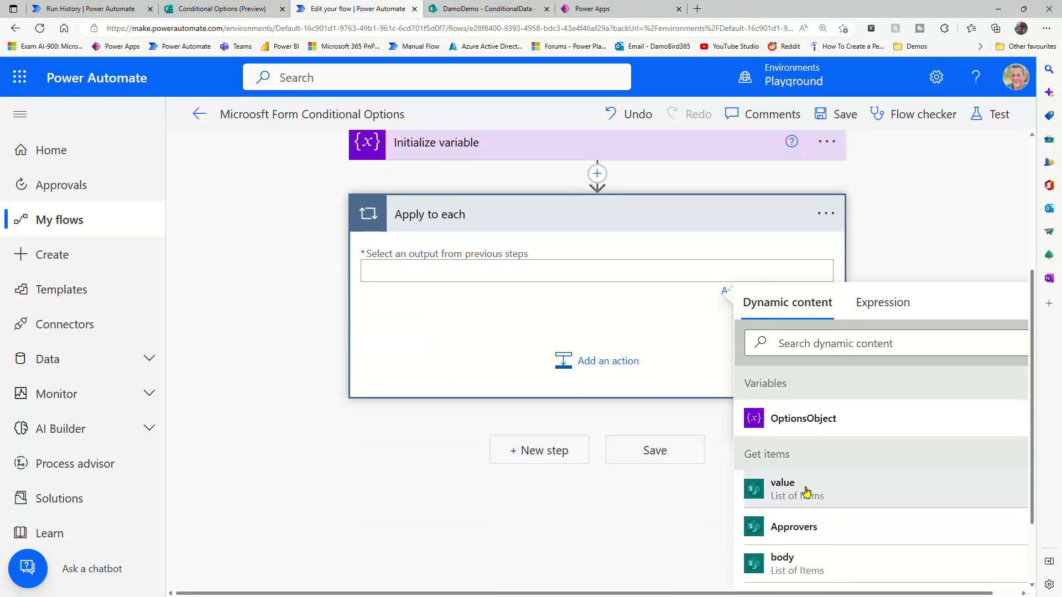
left_click(806, 492)
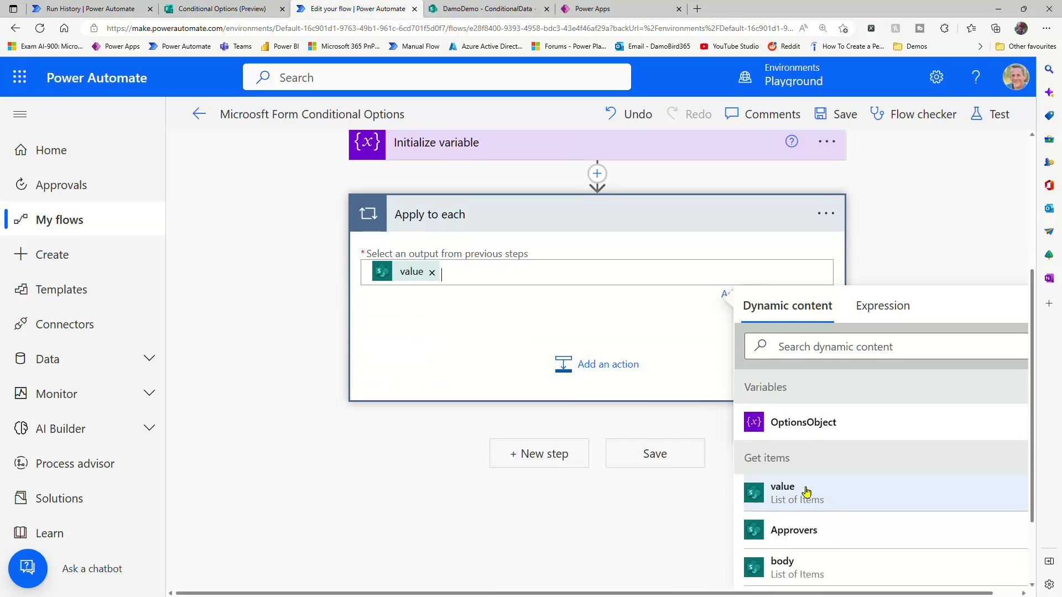
Inside the loop, add a Compose action with the OptionsObject variable as input
left_click(579, 376)
type("Compose")
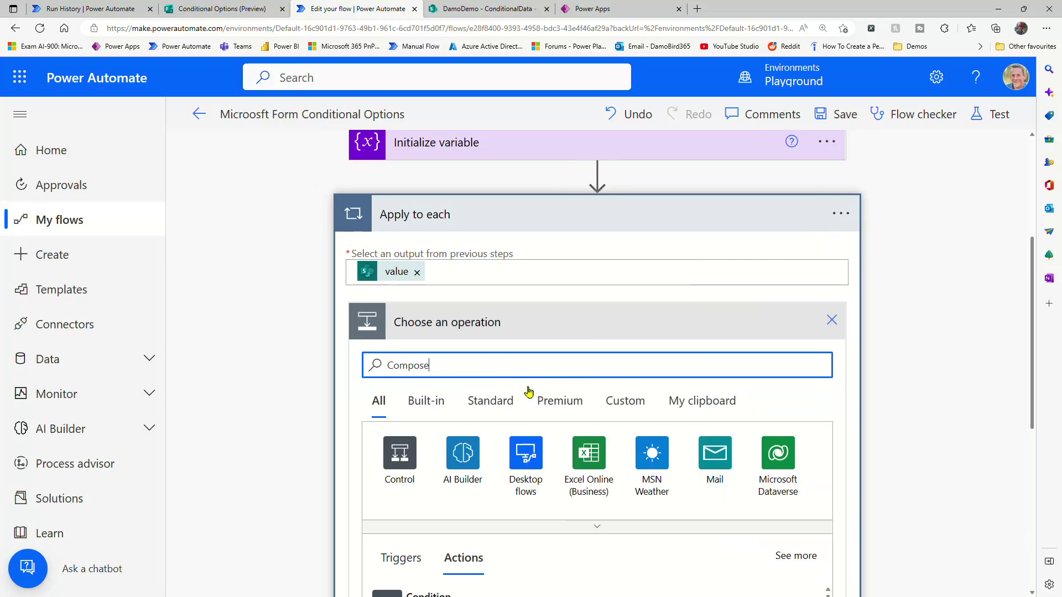
scroll(516, 374, "down", 3)
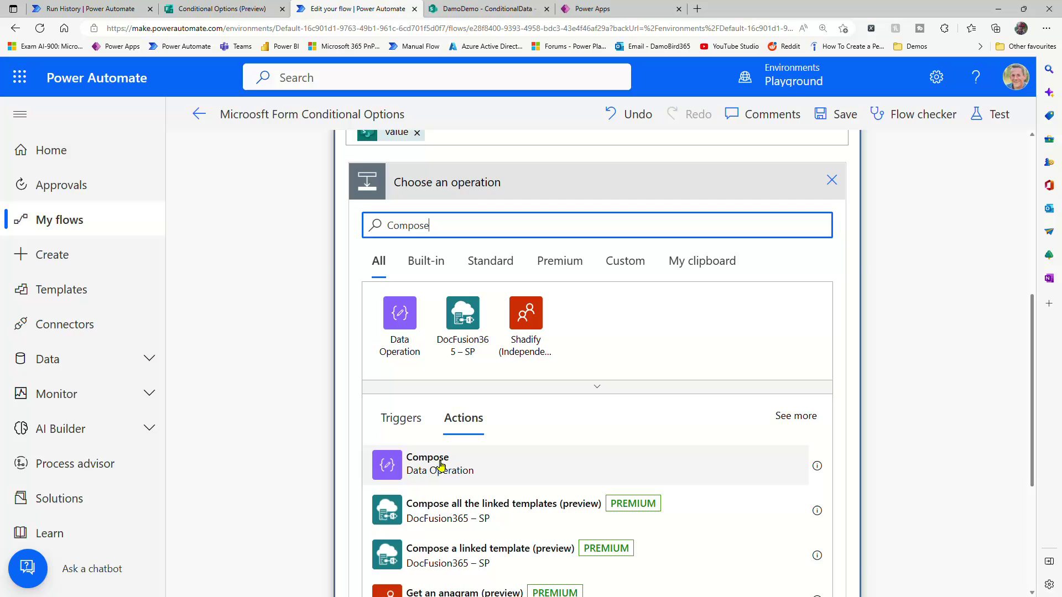
left_click(440, 466)
left_click(522, 390)
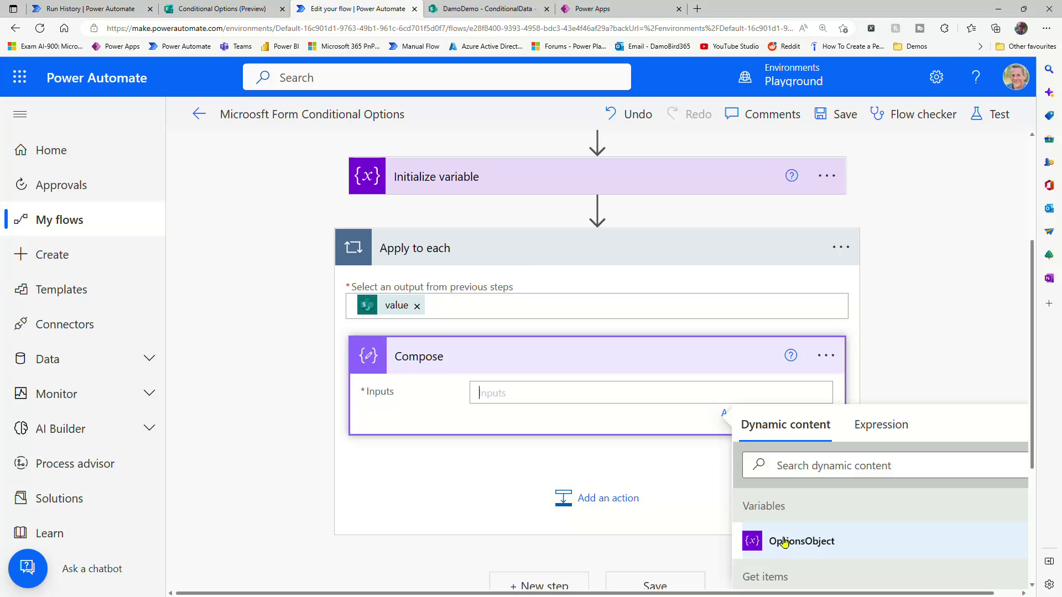
left_click(785, 543)
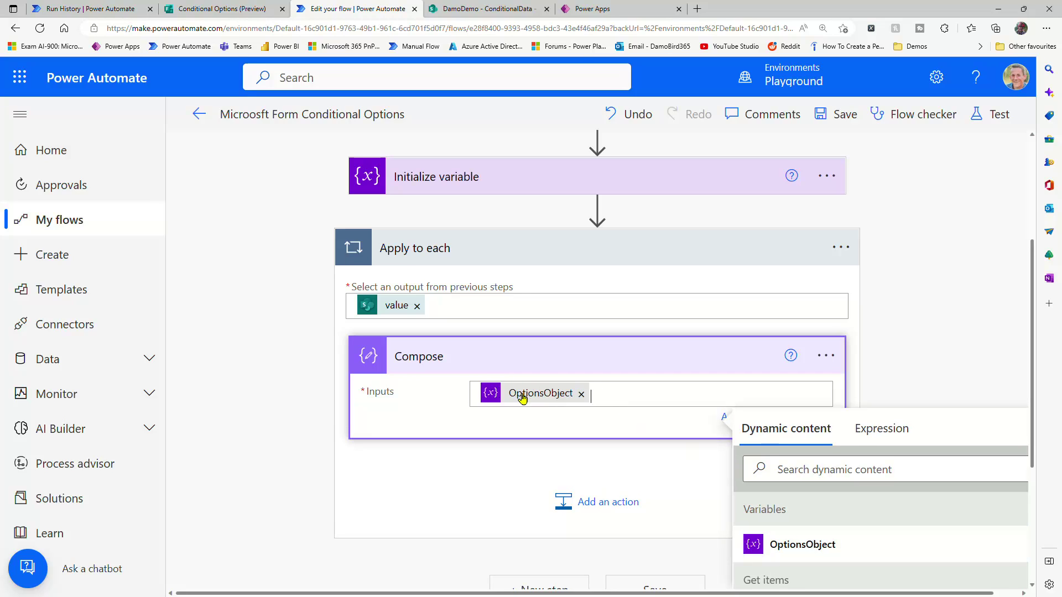
Add another action below the Compose and bring up the Variable actions
scroll(585, 465, "down", 3)
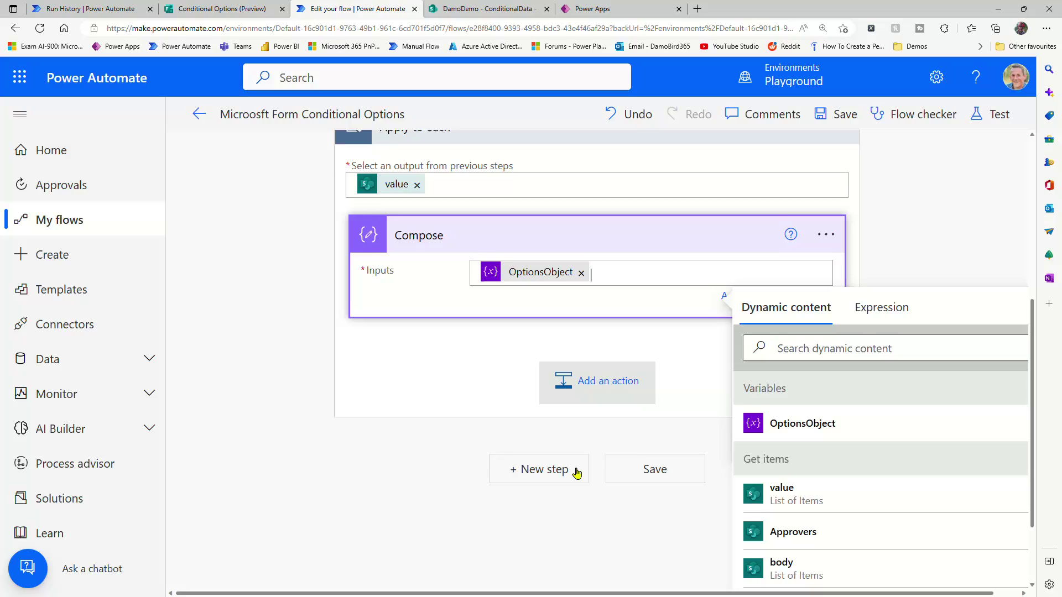
left_click(599, 366)
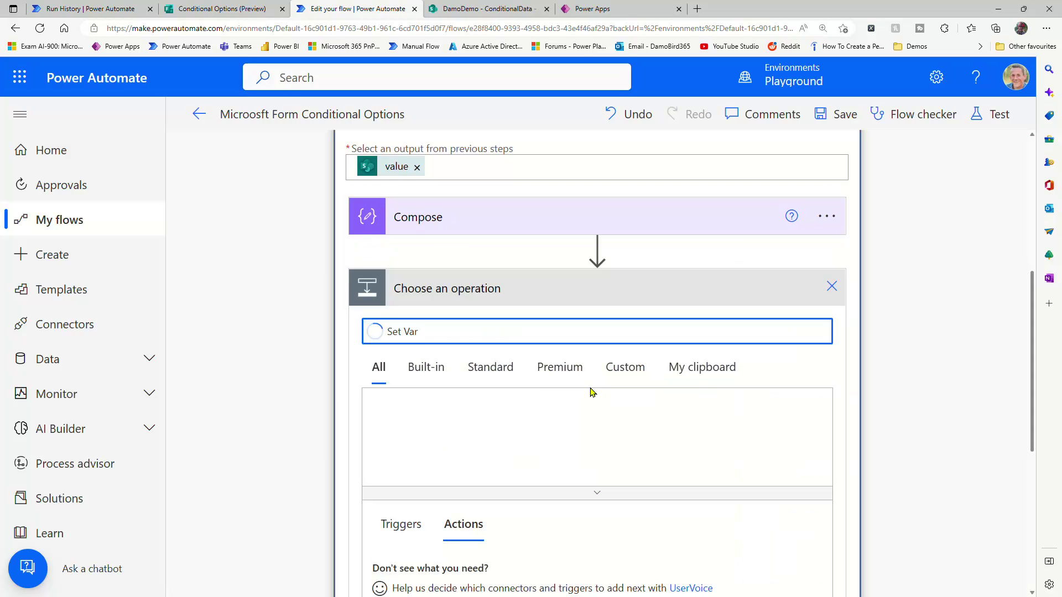
scroll(503, 486, "down", 1)
scroll(506, 471, "down", 1)
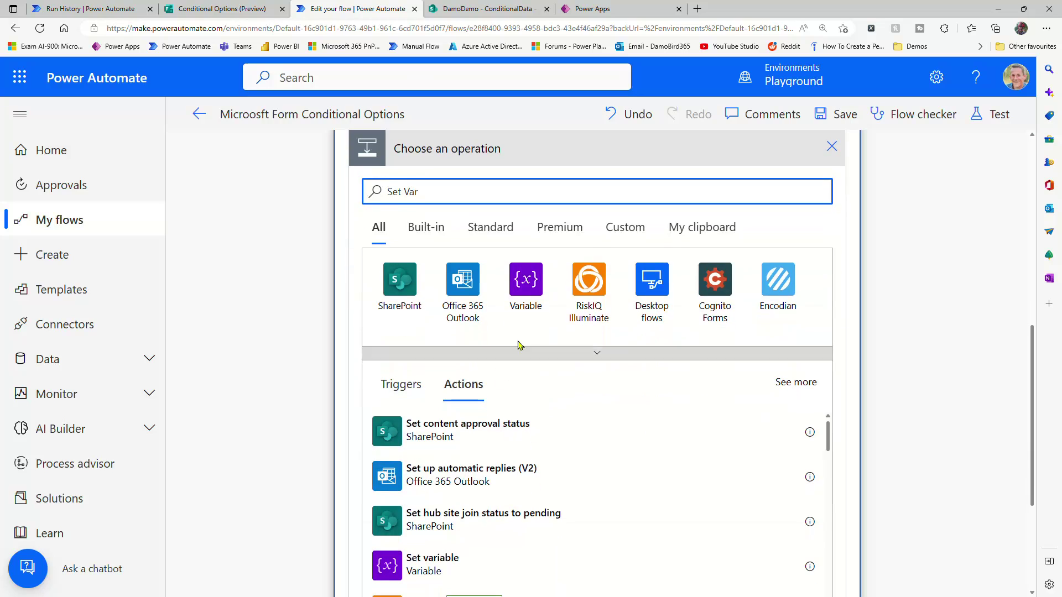
left_click(522, 303)
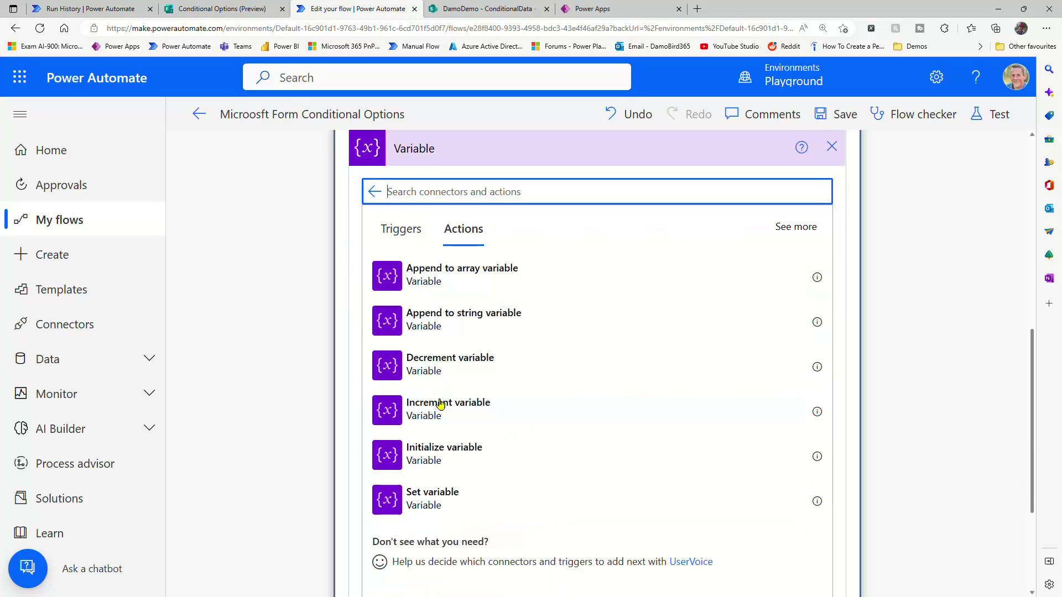
Add a Set variable action in the loop targeting OptionsObject, then review Compose's inputs
left_click(501, 491)
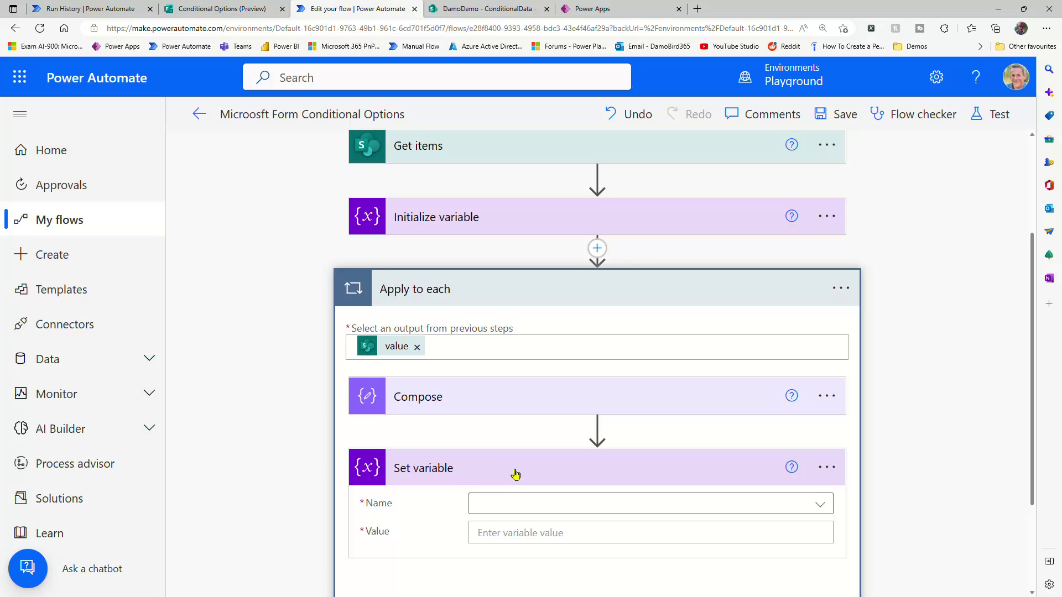
left_click(507, 505)
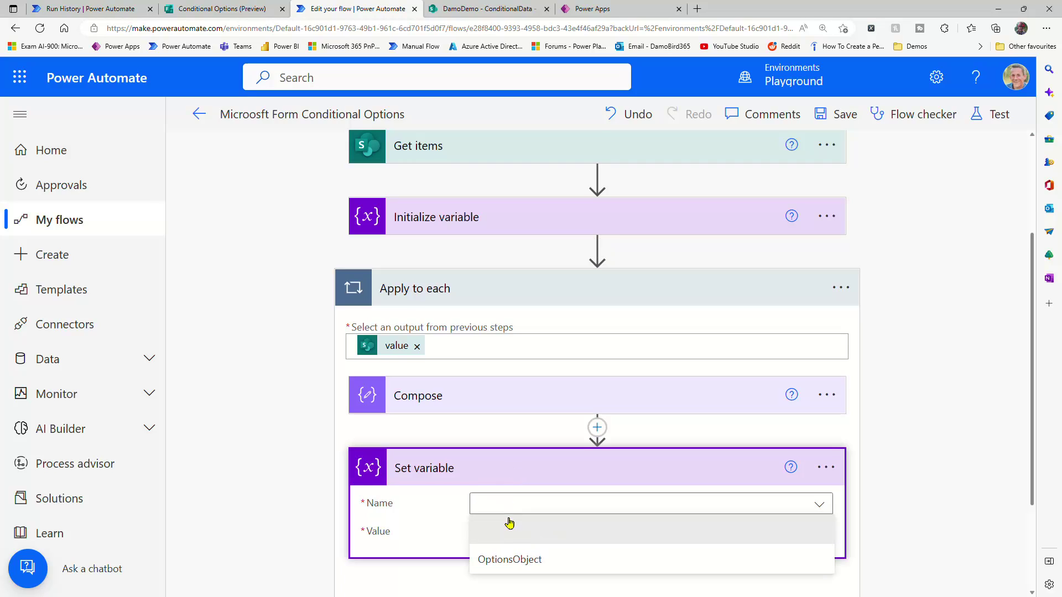
left_click(512, 560)
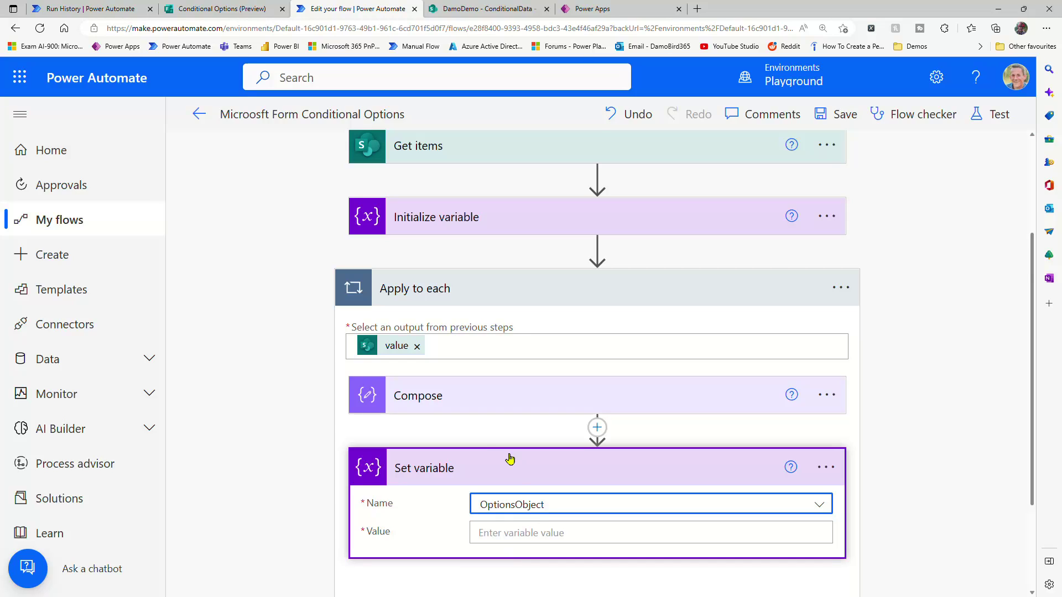
scroll(489, 387, "down", 1)
left_click(474, 332)
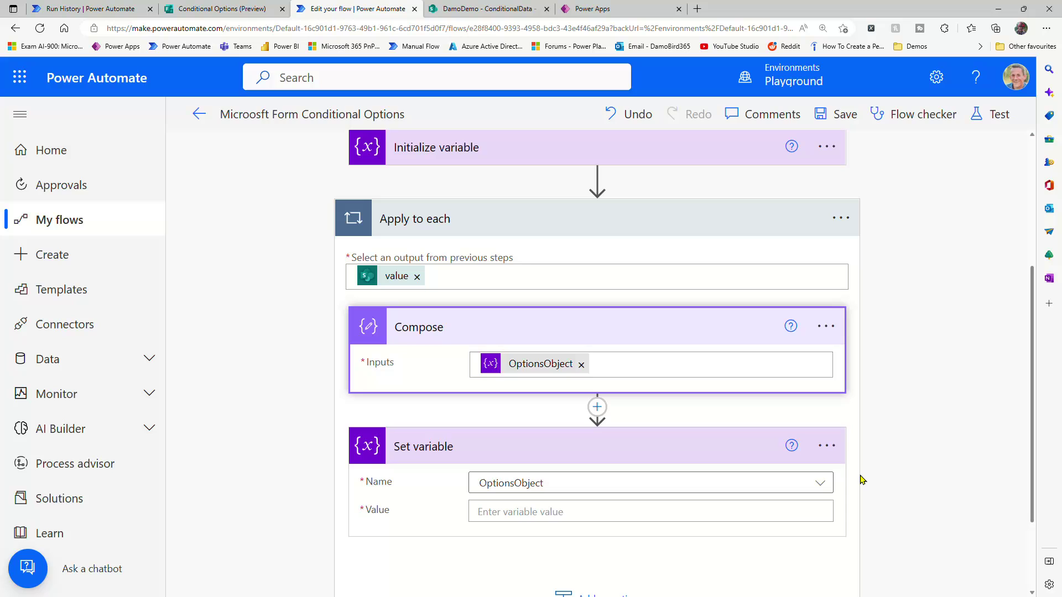
Start the Set variable value expression as addProperty(outputs('Compose'), in the expression editor
left_click(710, 506)
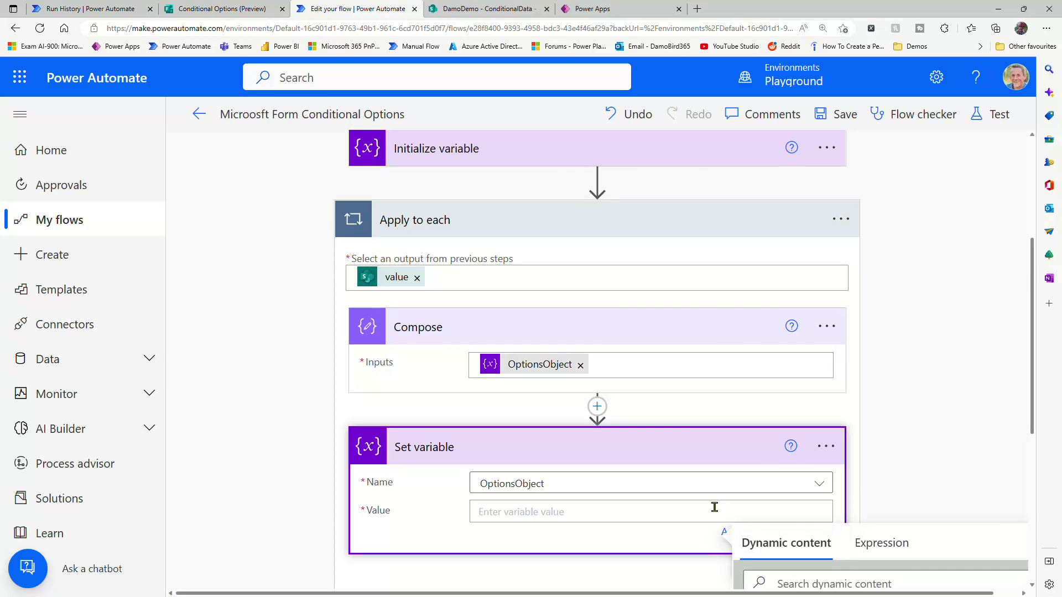
left_click(863, 542)
type("addpr")
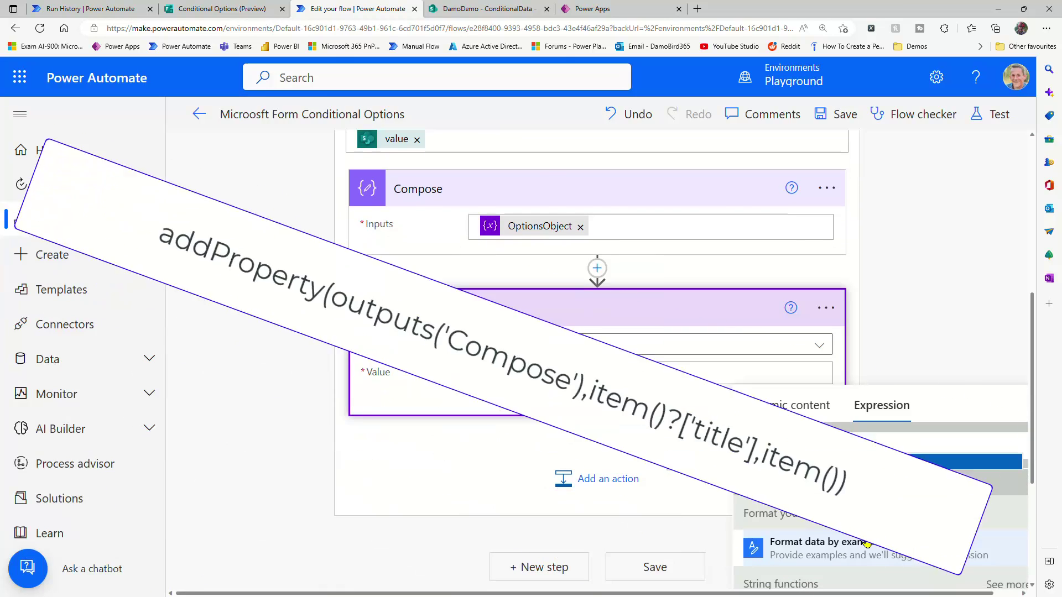
key("Tab")
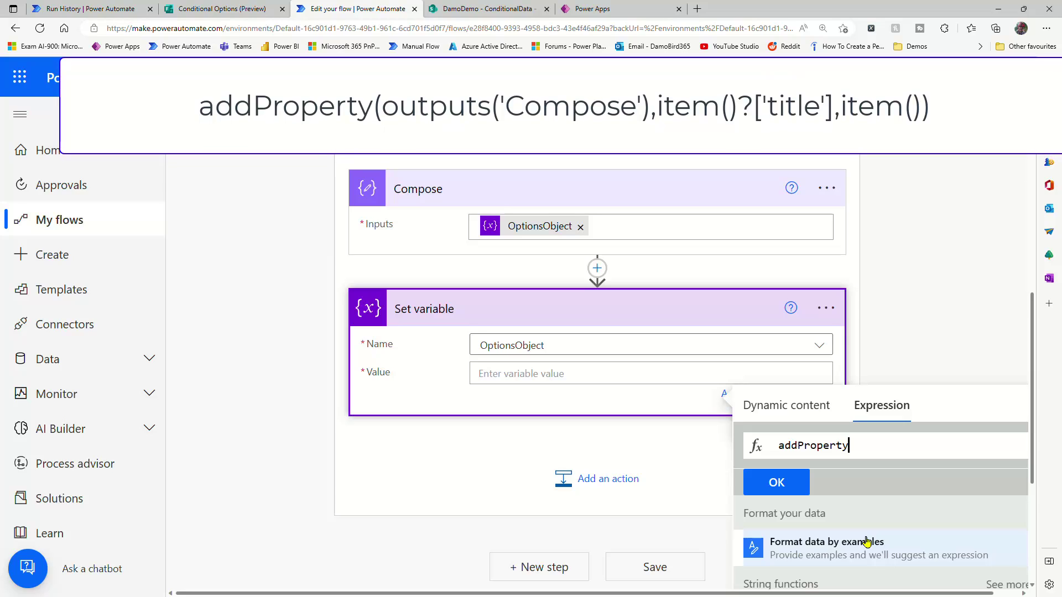
type("(")
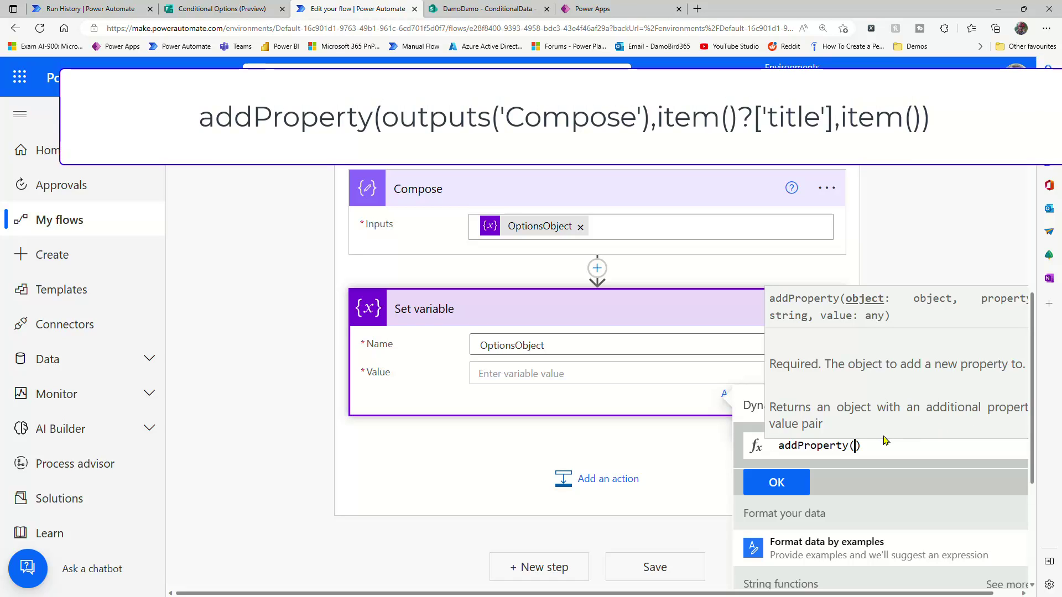
scroll(881, 440, "down", 3)
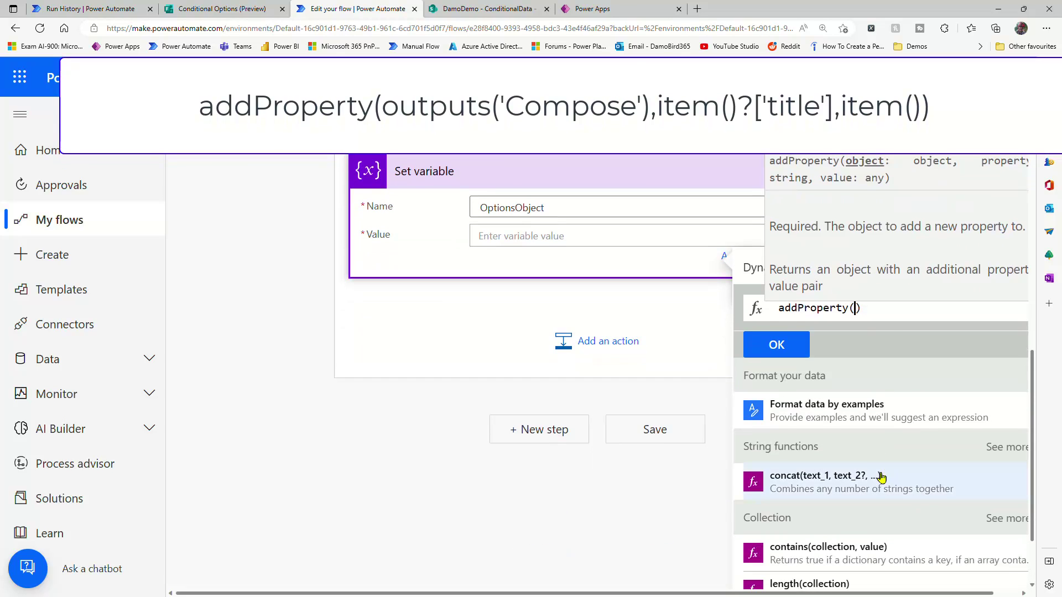
left_click(753, 267)
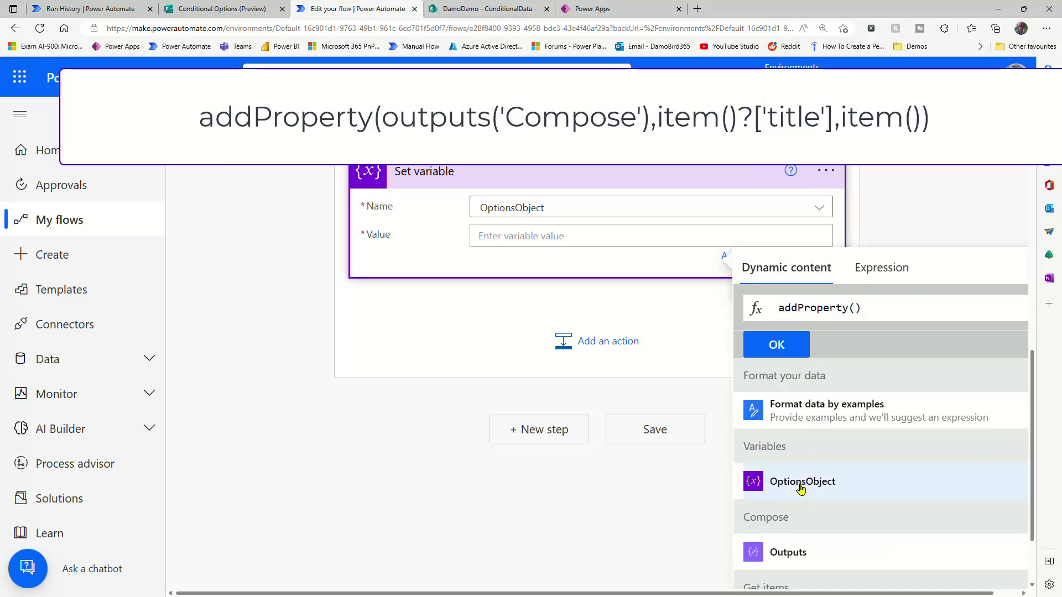
left_click(806, 532)
type(",")
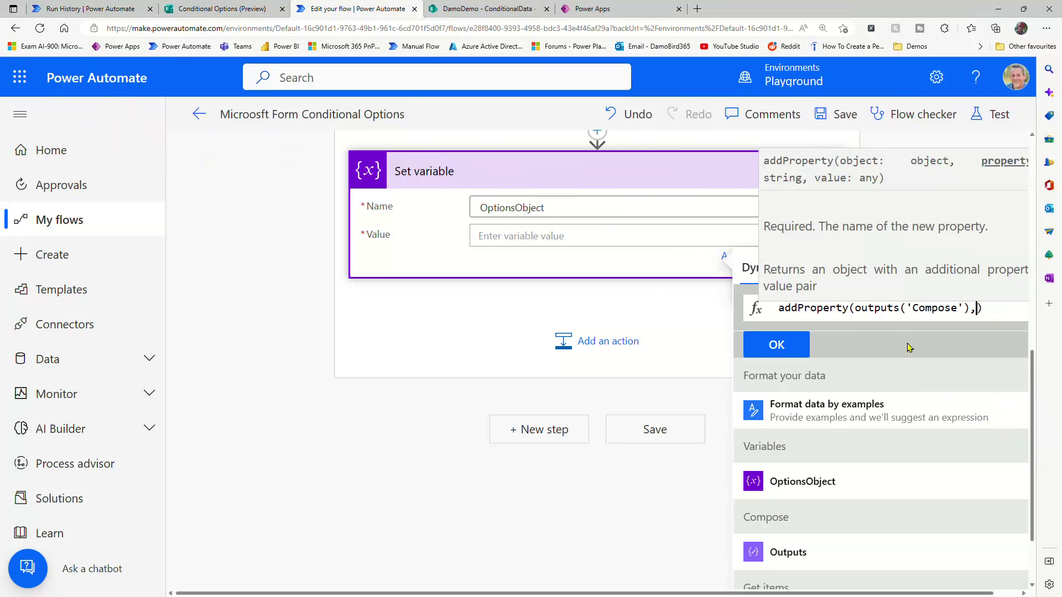
Review the earlier run's Compose options JSON (option 1 is Turkey) and the ConditionalData list, then return to the flow
left_click(89, 8)
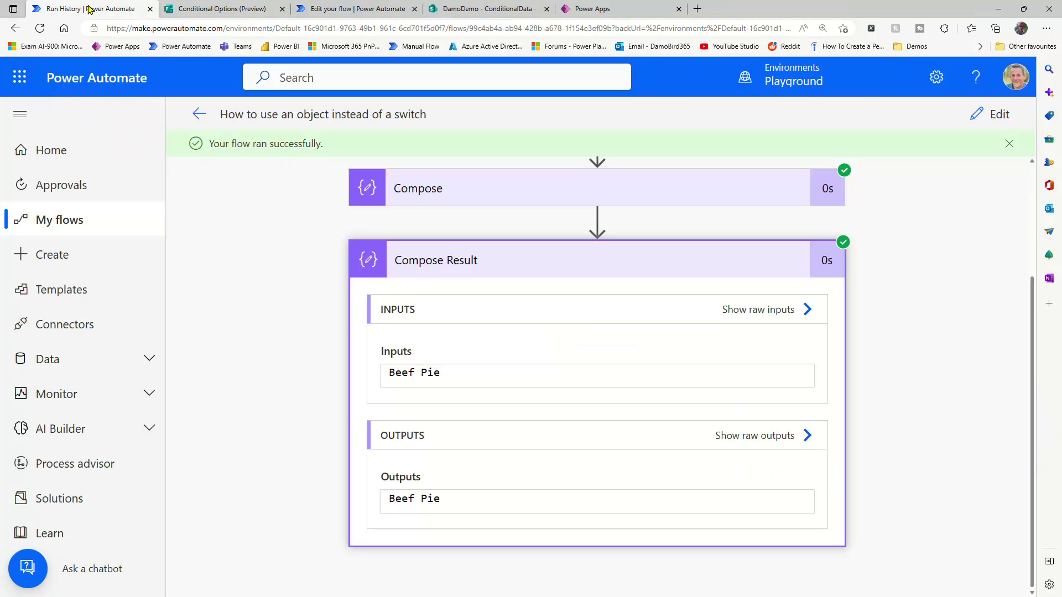
scroll(480, 310, "up", 3)
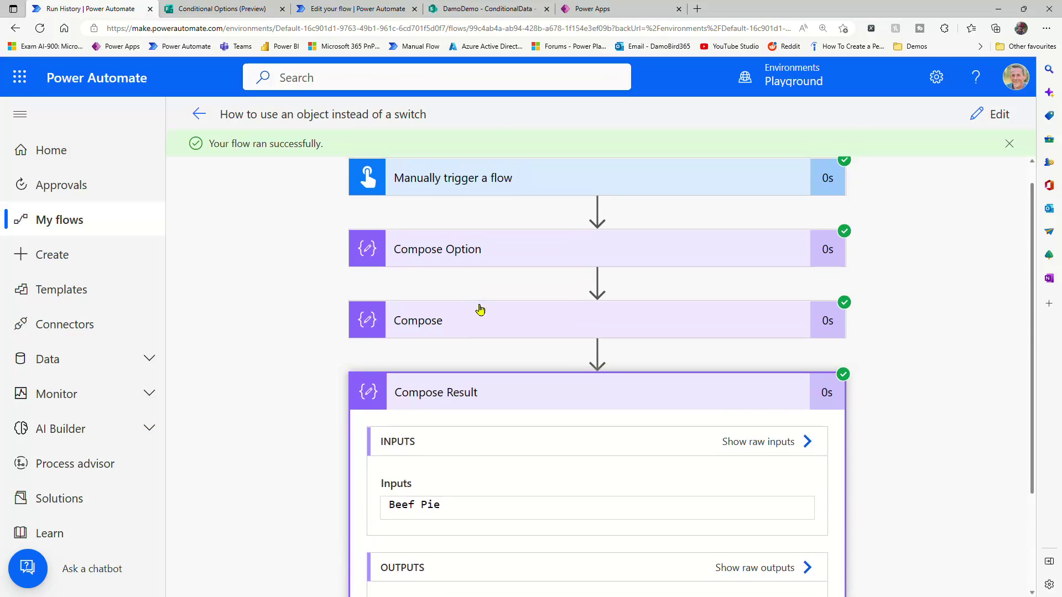
left_click(496, 335)
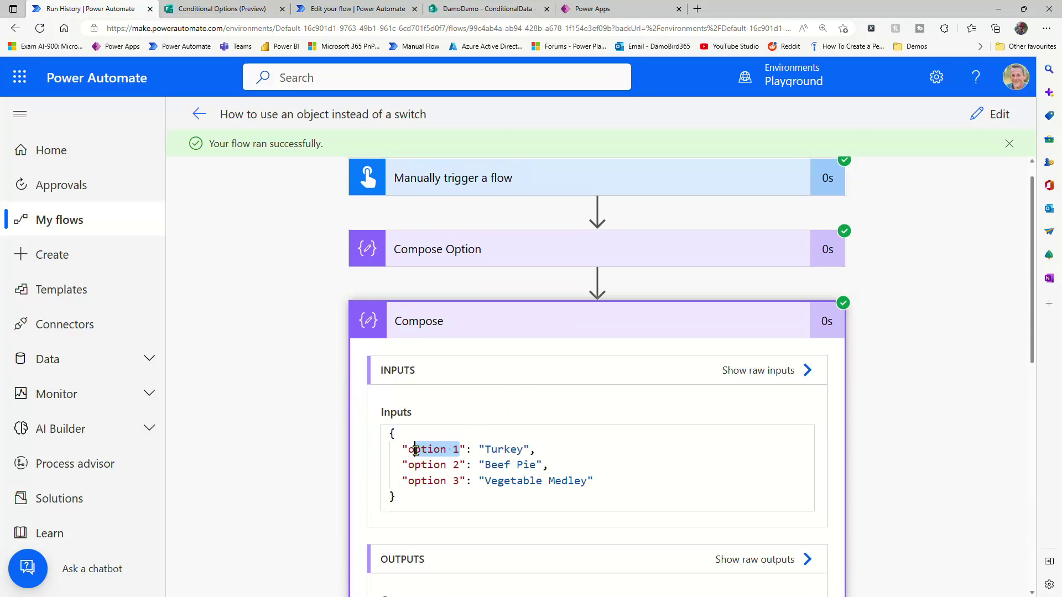
left_click_drag(479, 449, 528, 450)
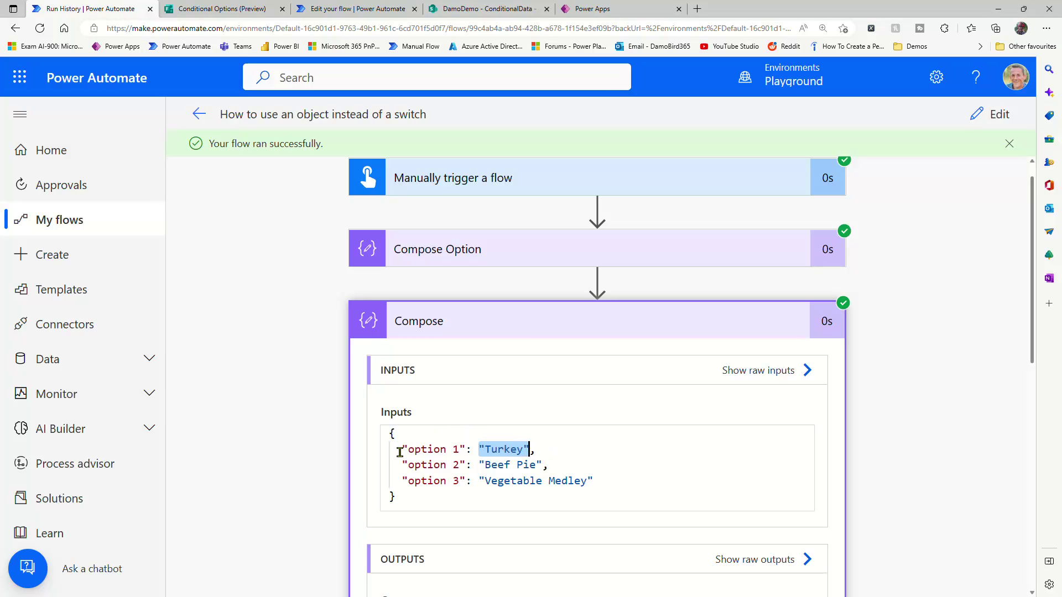
left_click(481, 9)
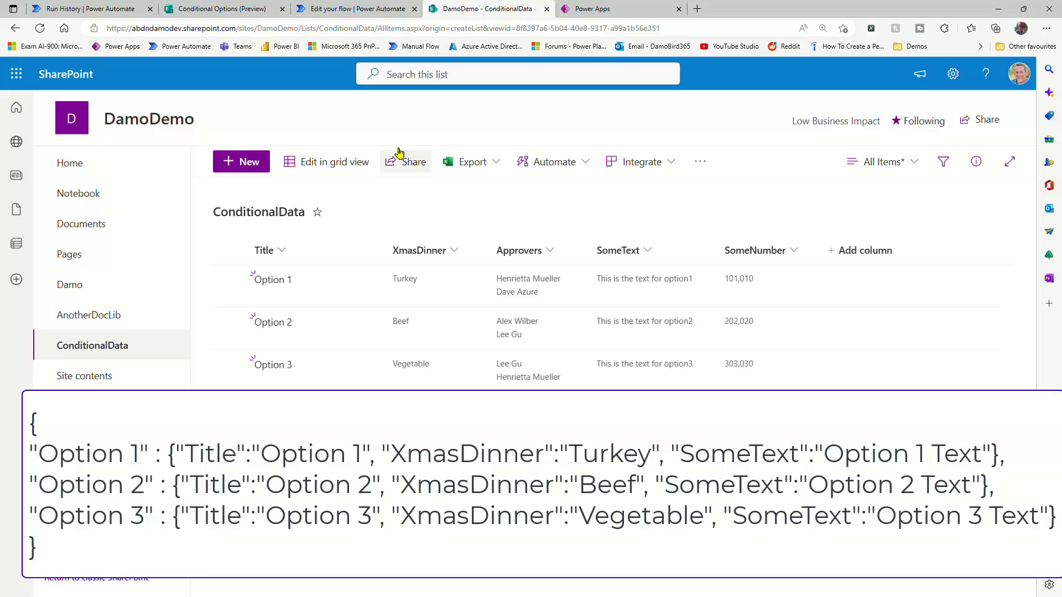
left_click(379, 10)
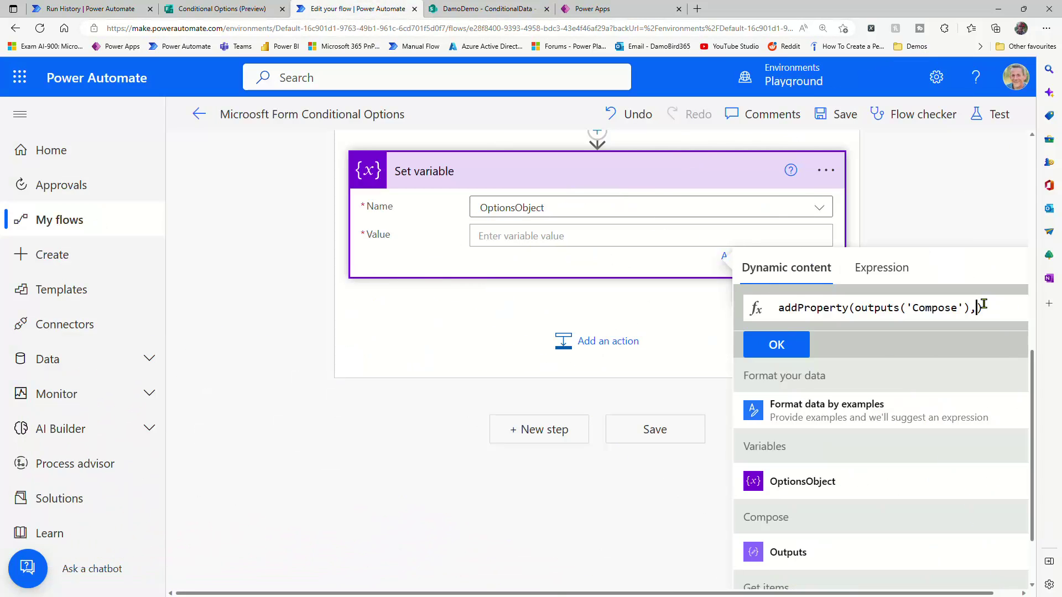
Finish and apply the value expression addProperty(outputs('Compose'),item()?['title'],item()), checking the list's title column
type("item")
type("(0")
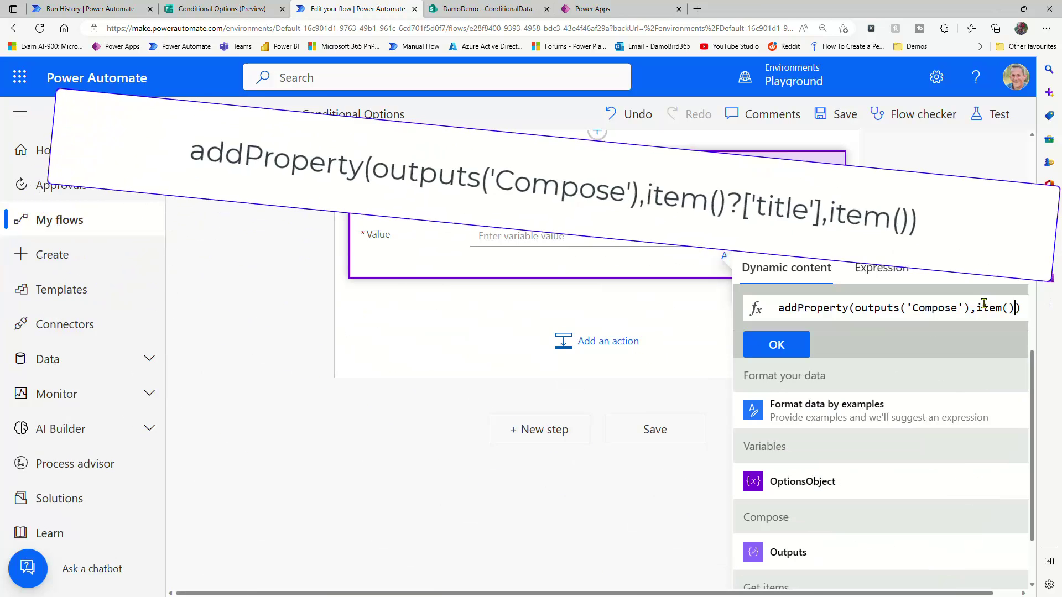
type("?")
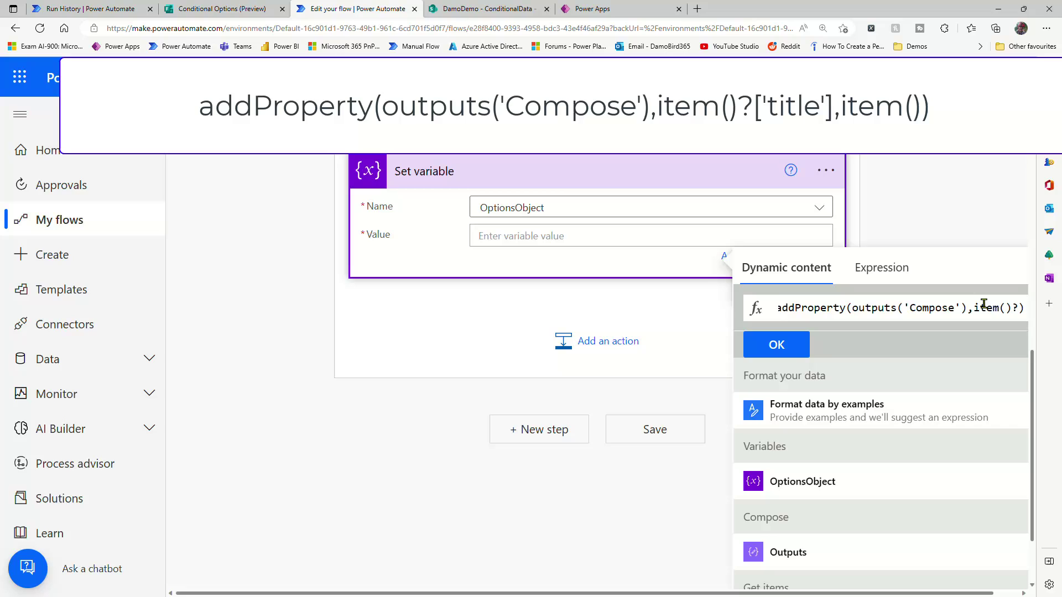
type("['")
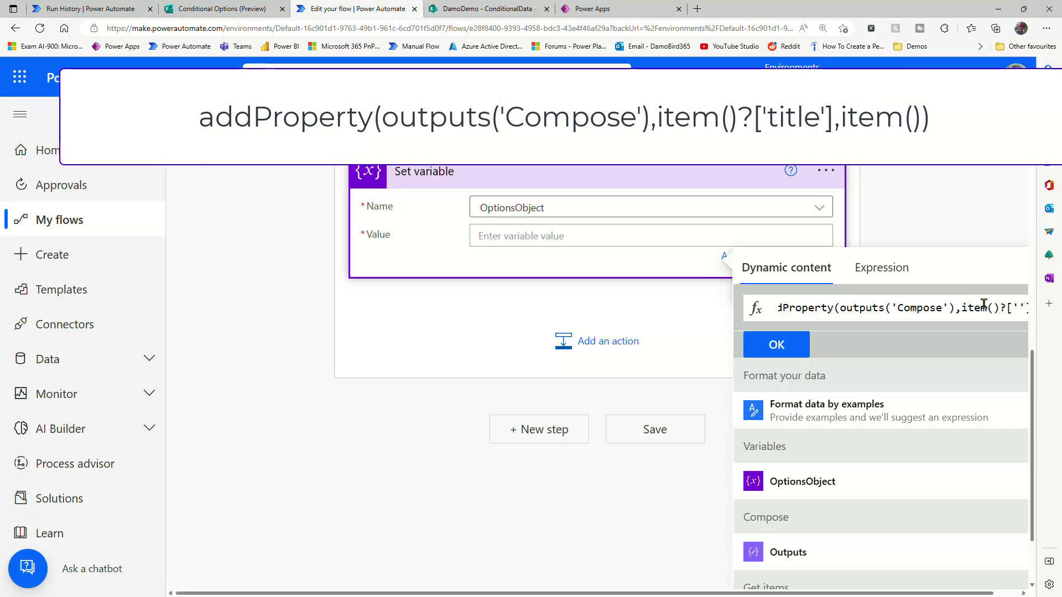
type("title']")
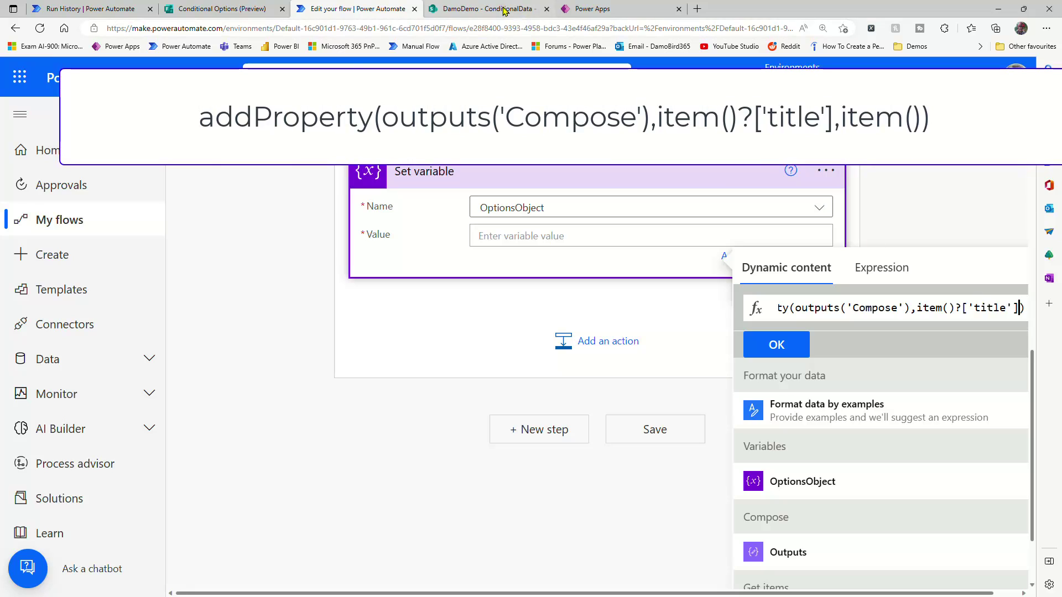
left_click(482, 11)
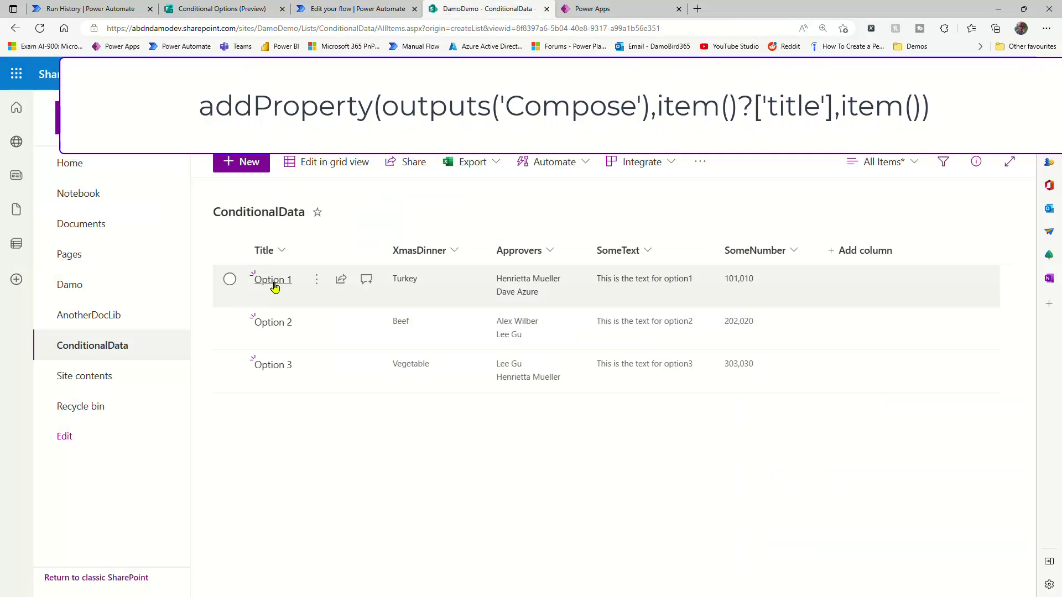
left_click(354, 9)
type(",")
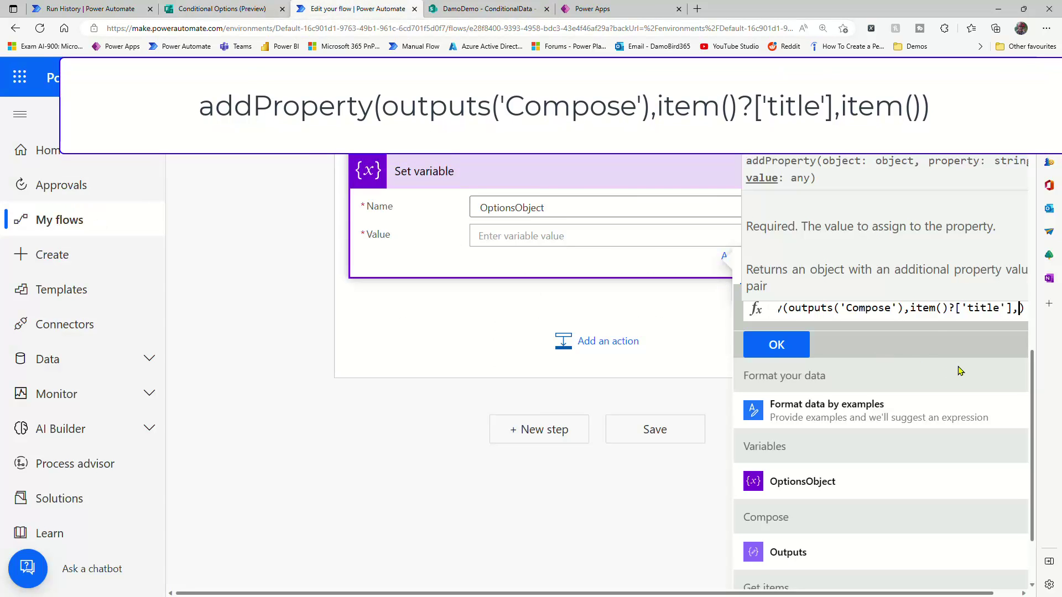
type("item()")
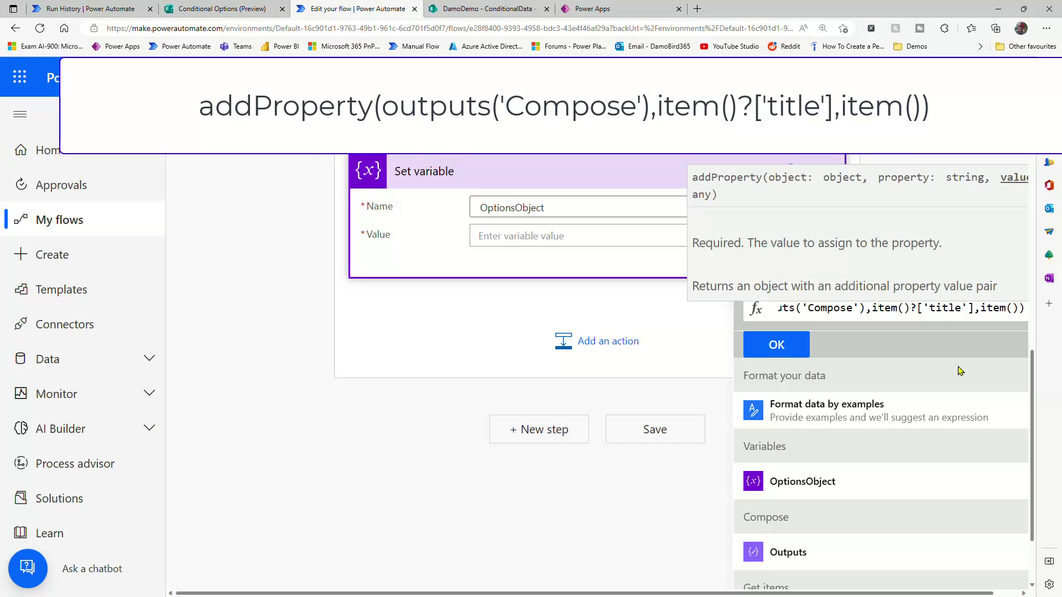
left_click(800, 350)
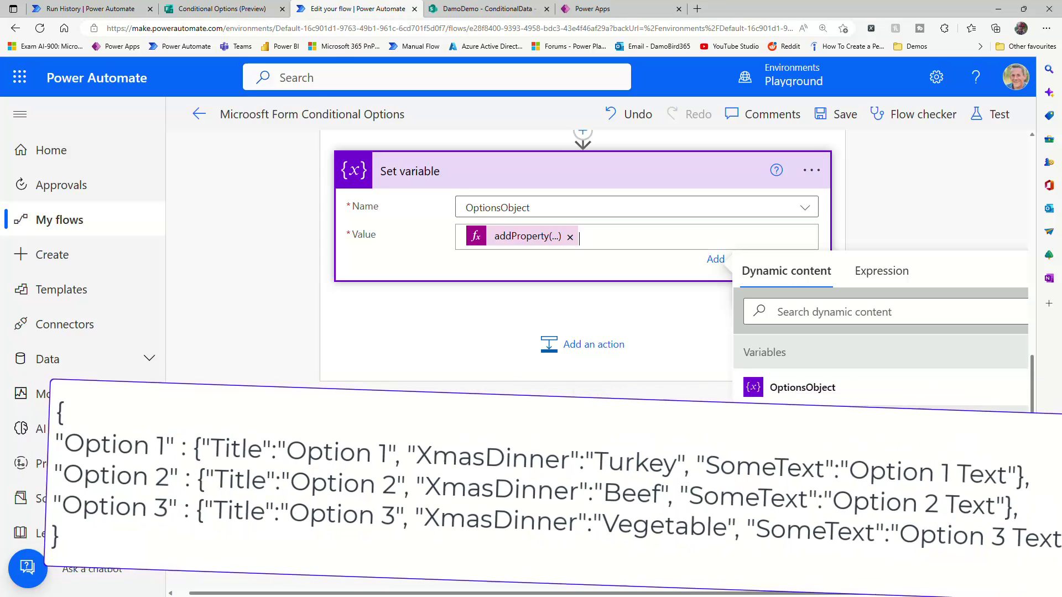
Add a new Compose step after the loop and rename it Compose Result
scroll(526, 434, "down", 3)
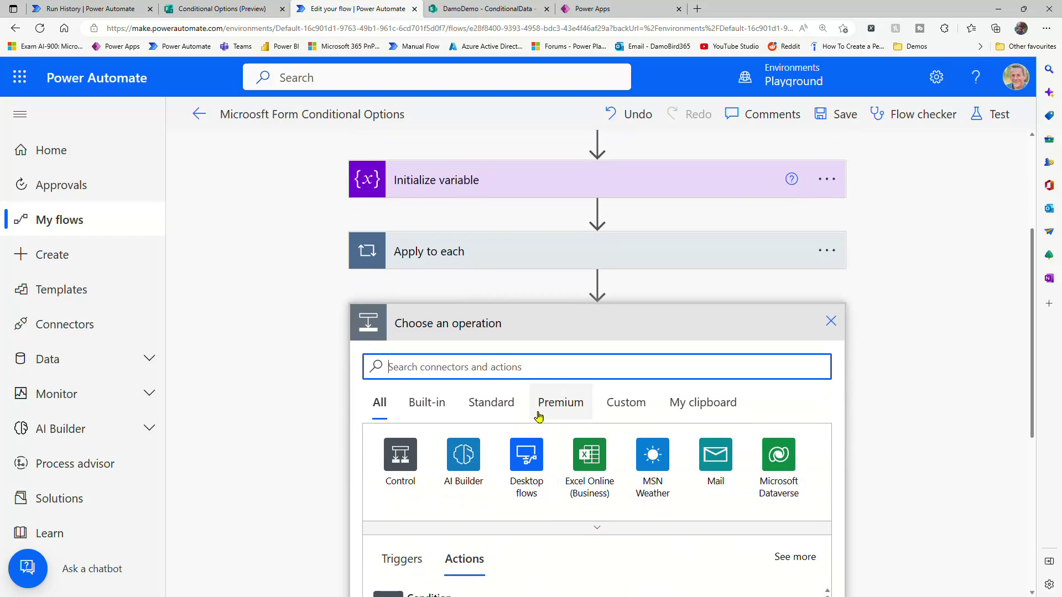
type("Compose")
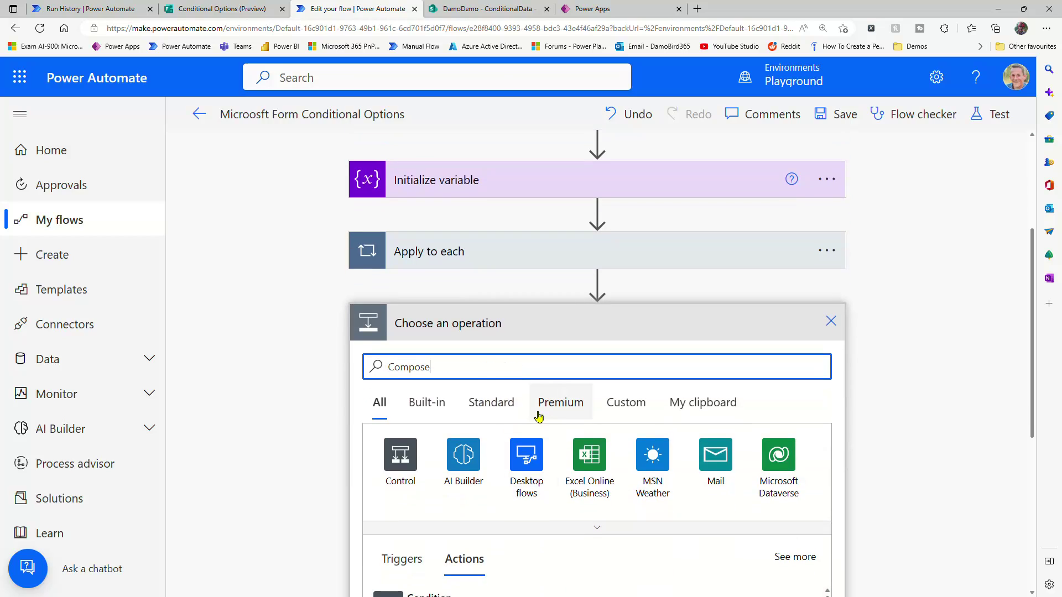
scroll(517, 442, "down", 1)
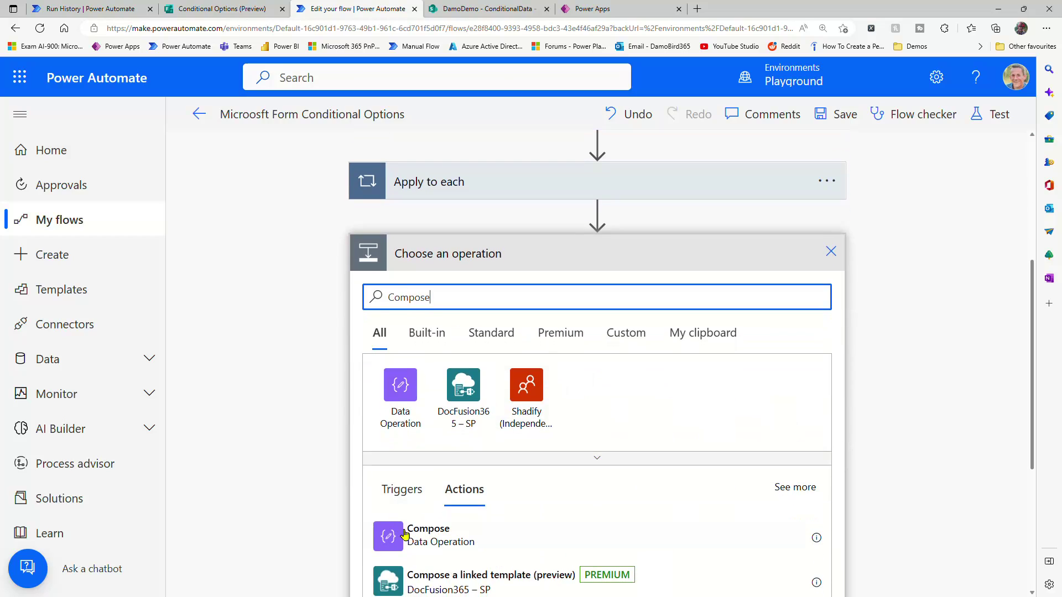
left_click(498, 538)
left_click(827, 455)
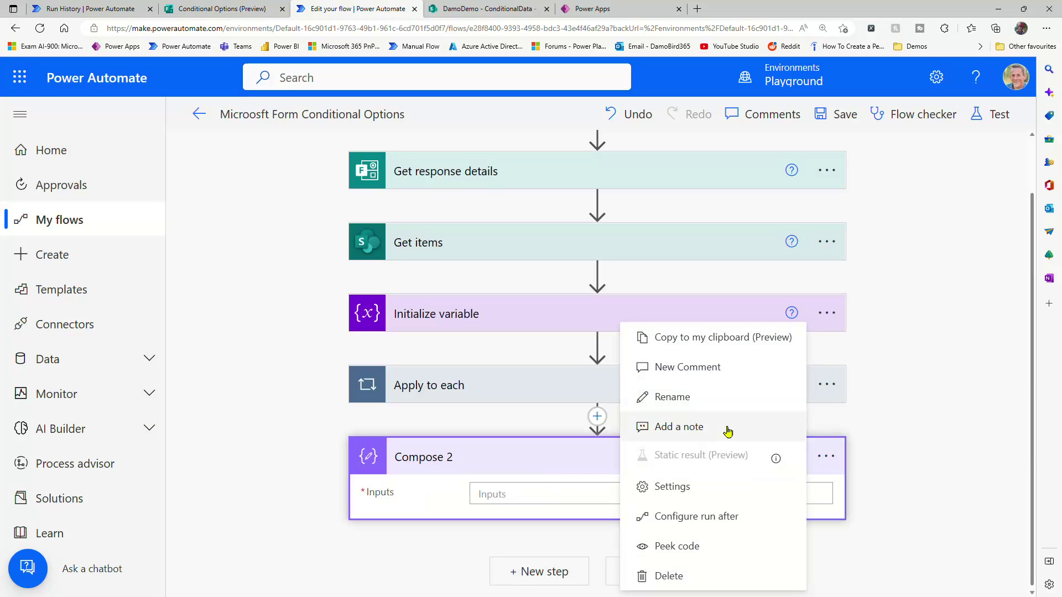
left_click(670, 396)
left_click(475, 464)
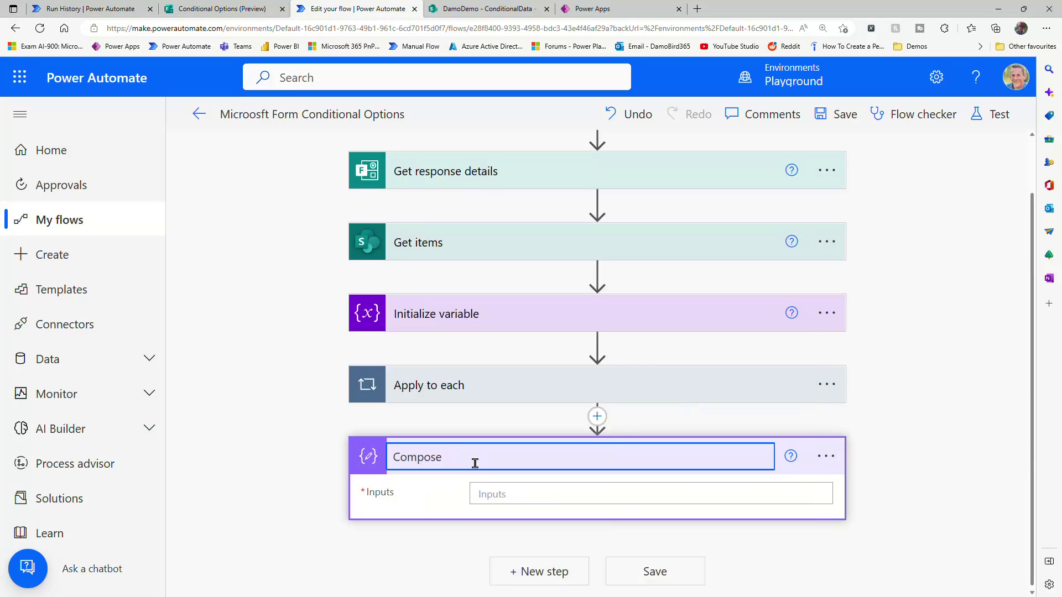
type("Result")
Set its Inputs to the expression variables('OptionsObject')?[Question answer] using the form's Question dynamic value
left_click(526, 495)
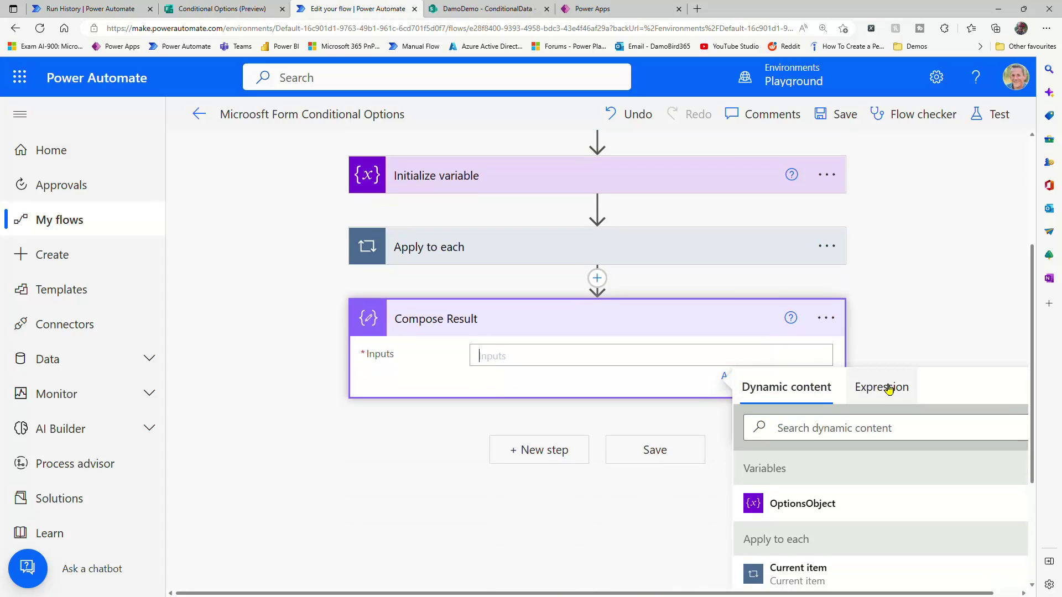
left_click(888, 389)
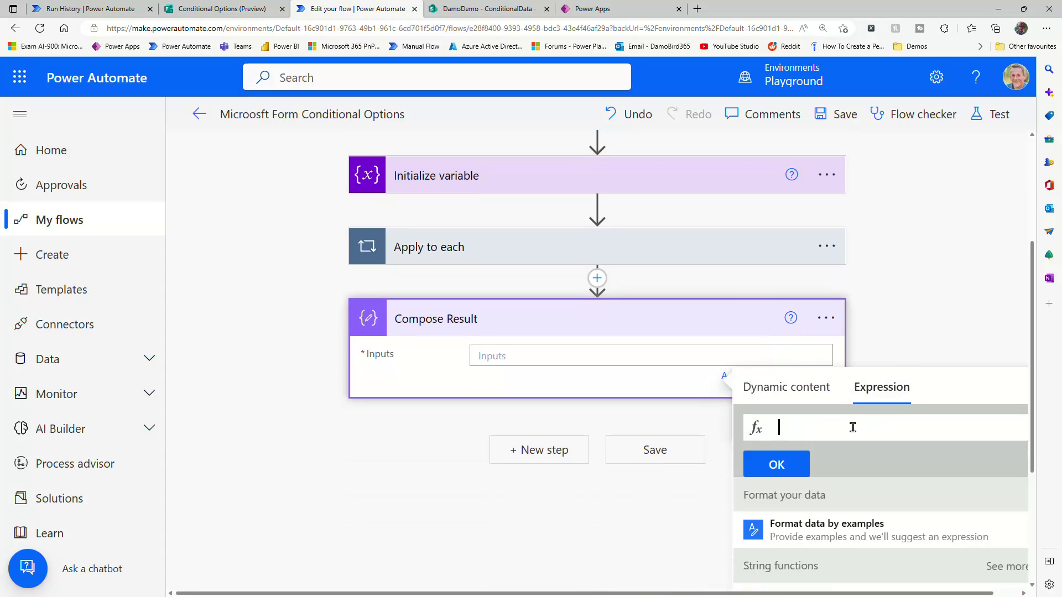
left_click(805, 393)
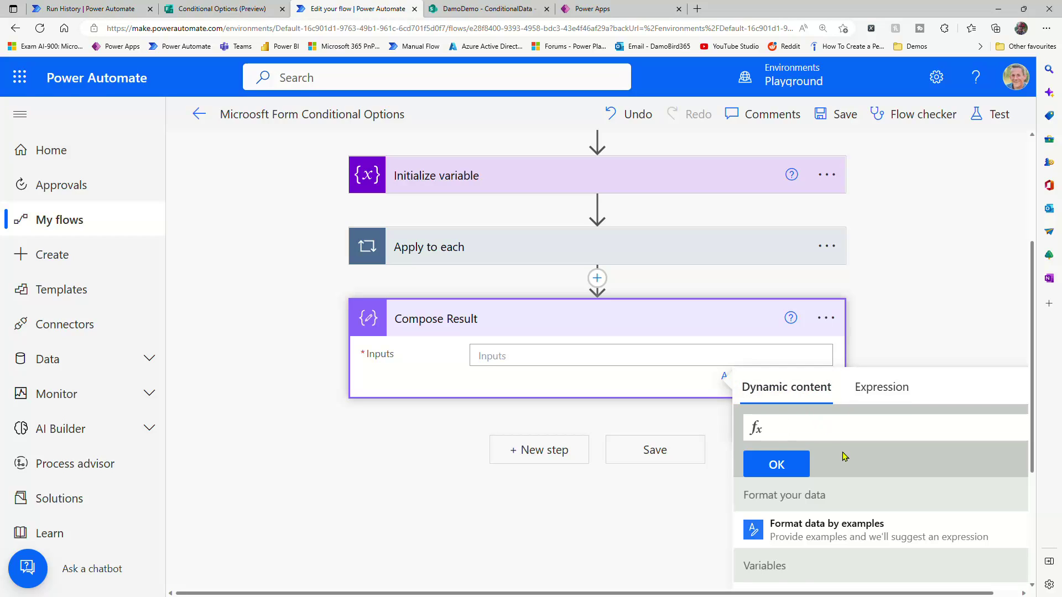
left_click(794, 462)
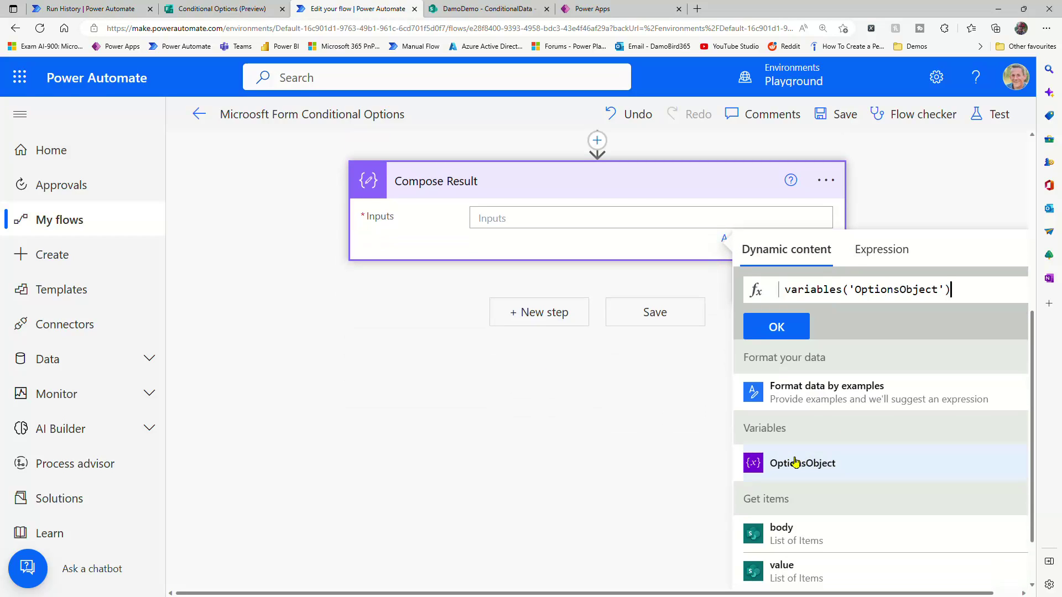
type("?[")
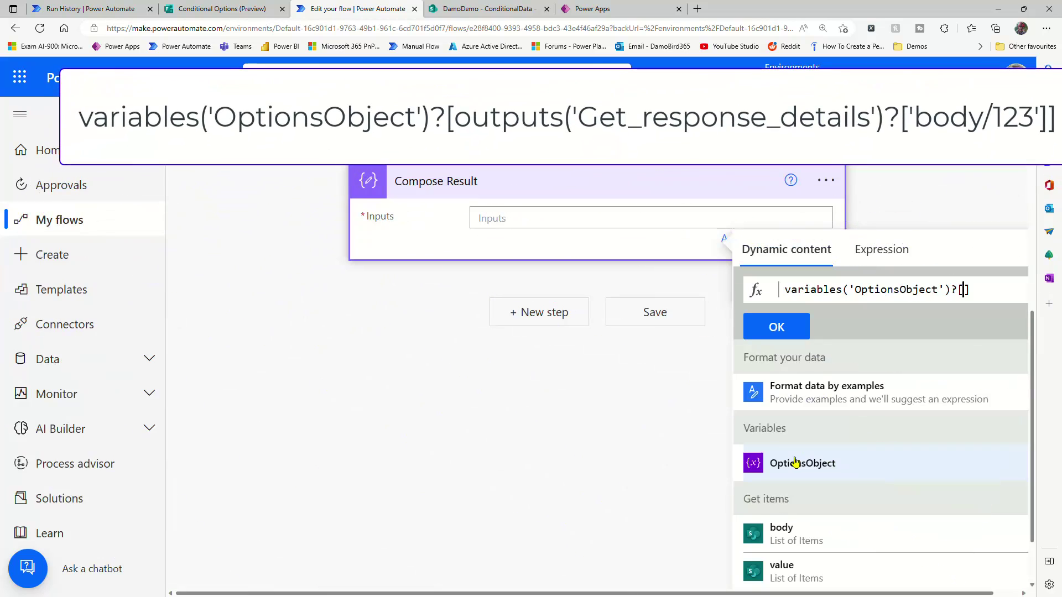
scroll(796, 470, "down", 3)
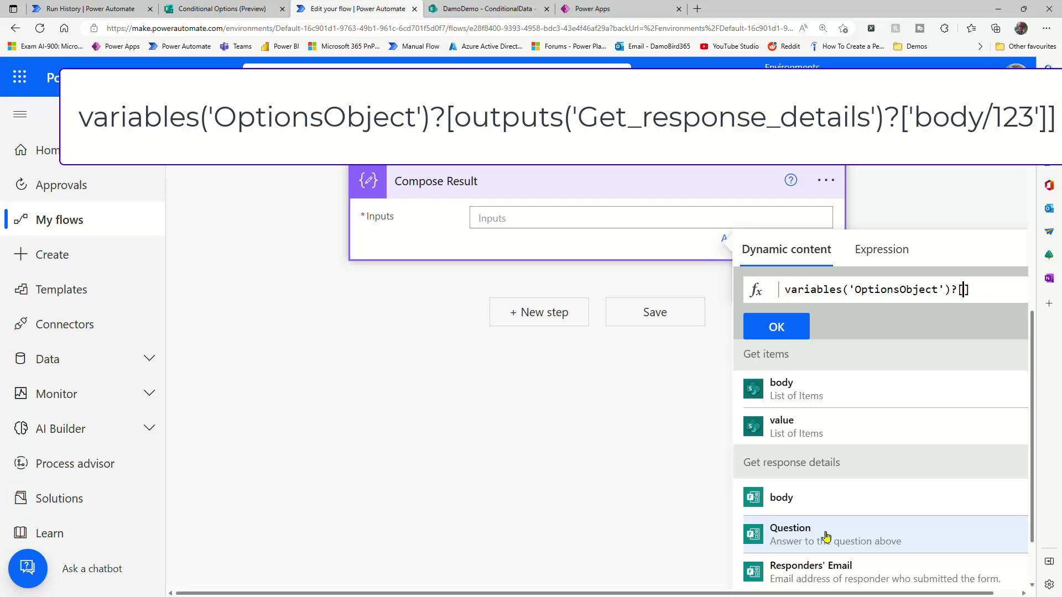
left_click(824, 536)
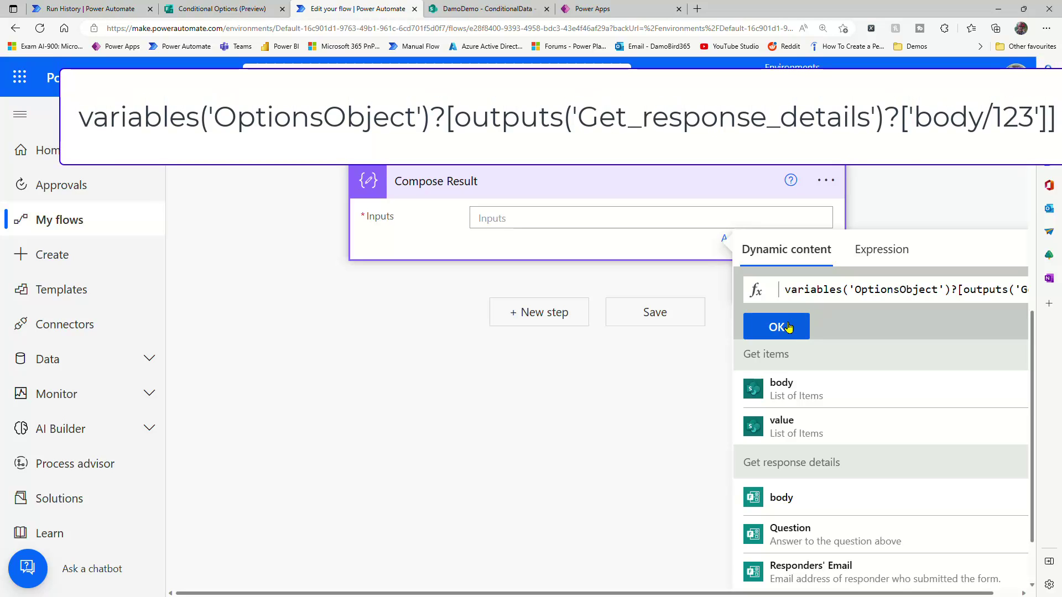
left_click_drag(784, 290, 1023, 291)
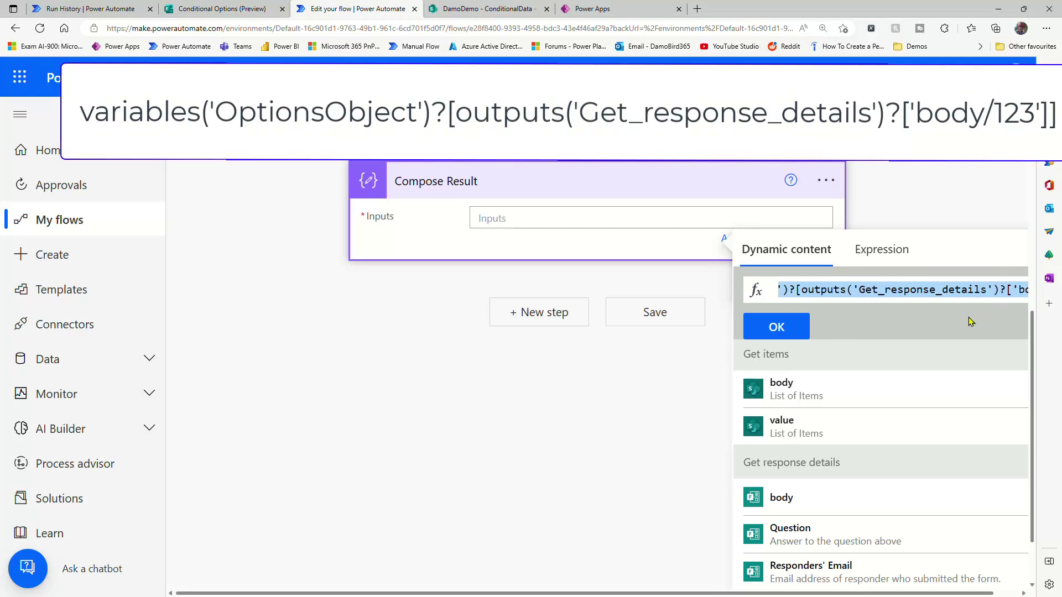
left_click(781, 329)
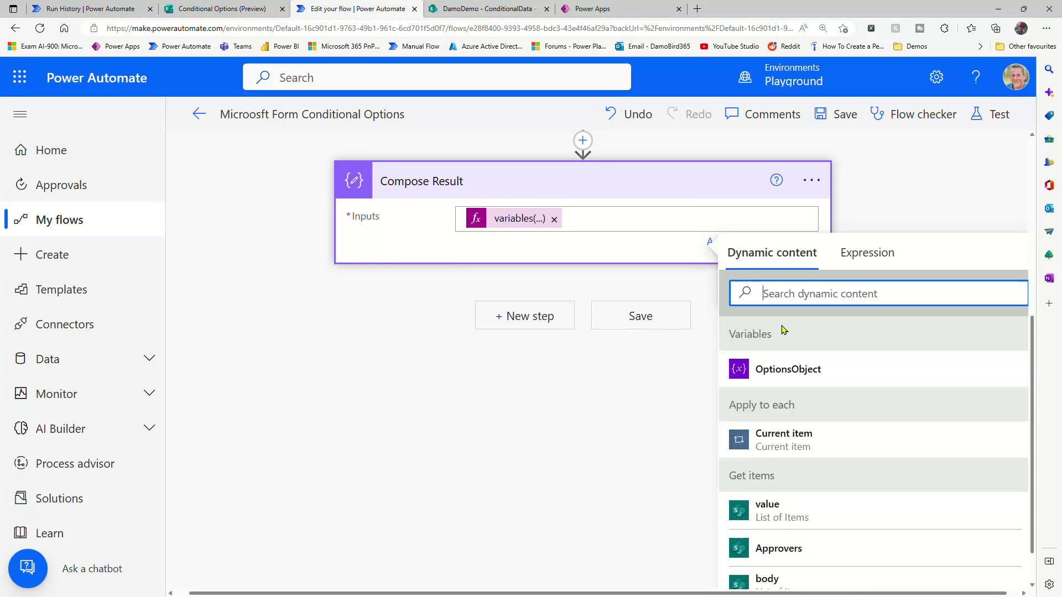
Add another Compose step after Compose Result and rename it Compose XmasDinner
left_click(537, 320)
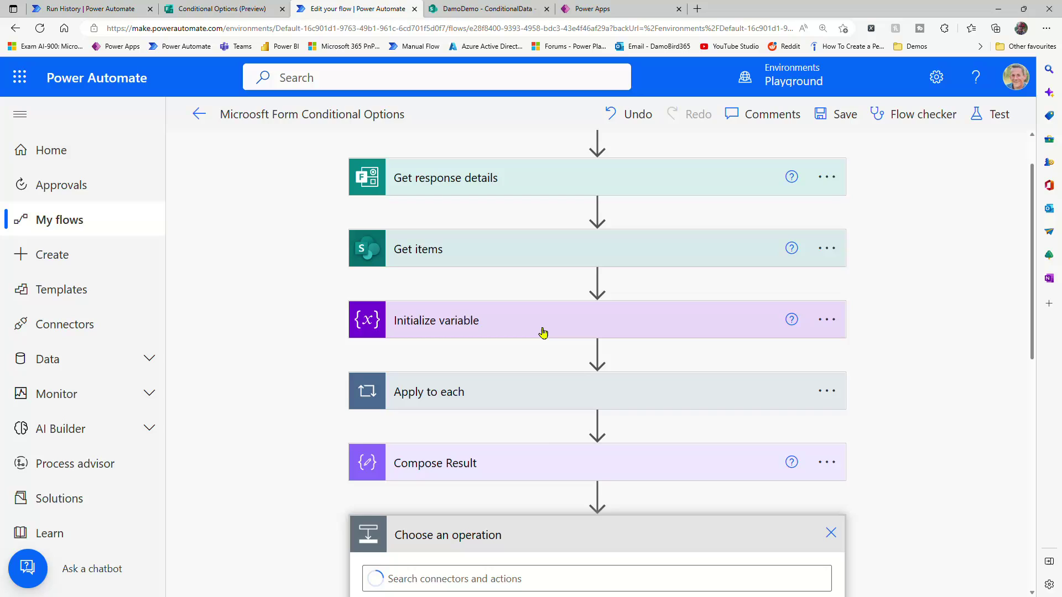
type("Com")
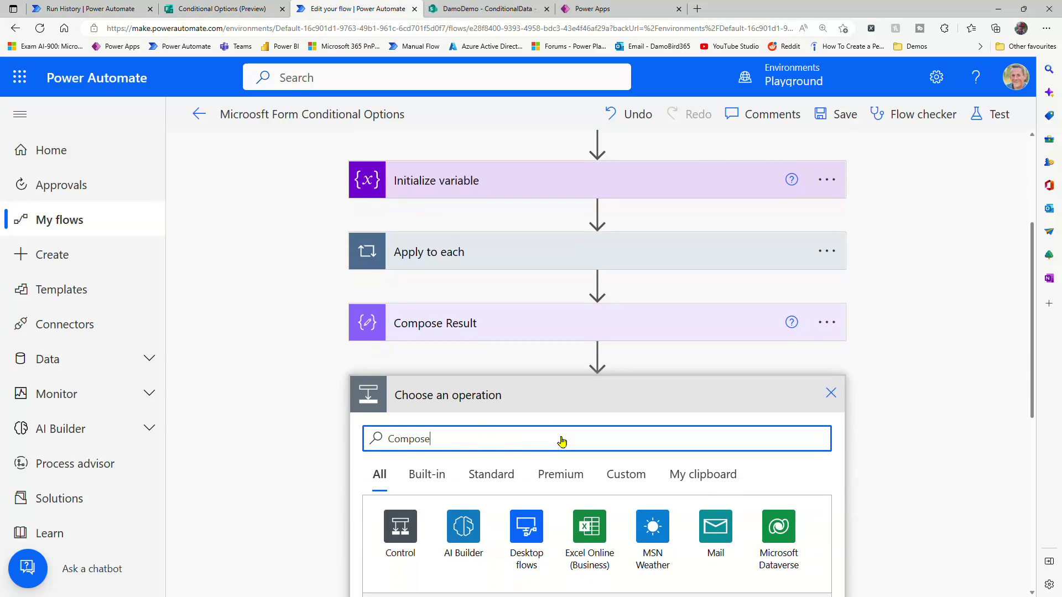
type("pose")
left_click(432, 539)
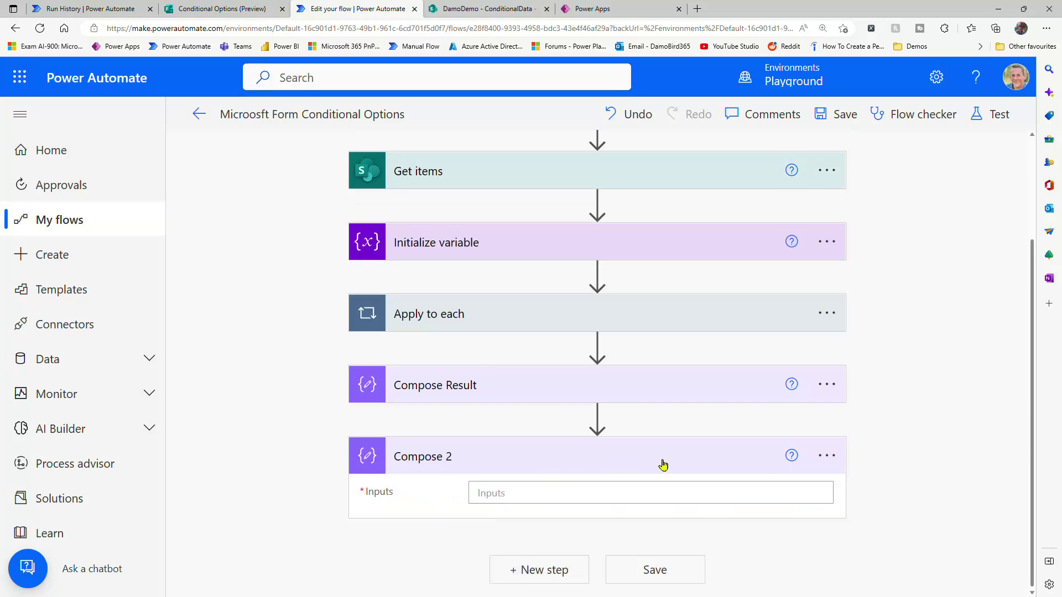
left_click(827, 455)
left_click(702, 401)
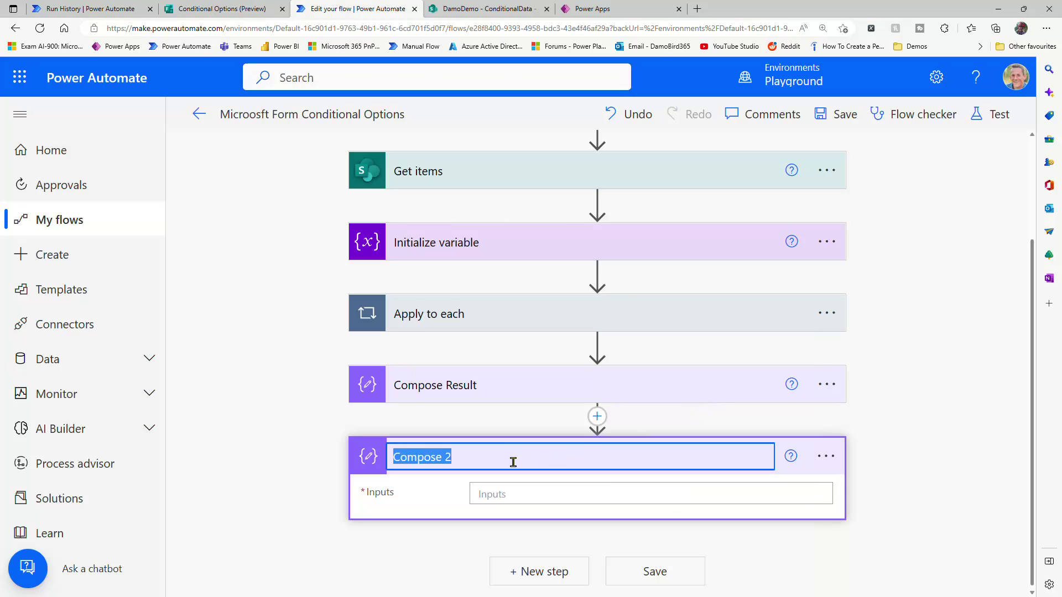
left_click(509, 463)
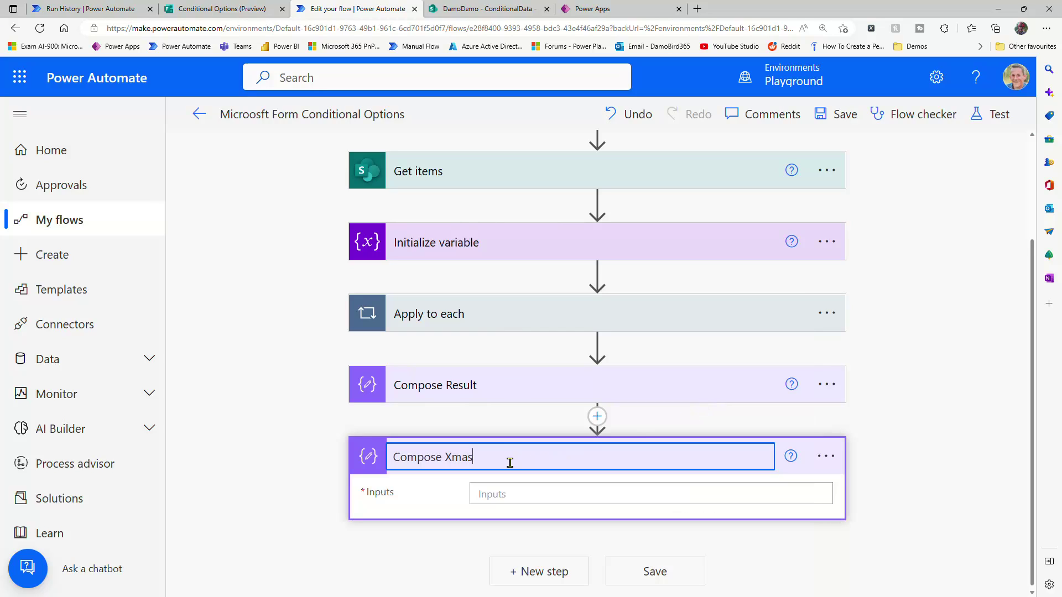
type("XmasDinner")
left_click(514, 493)
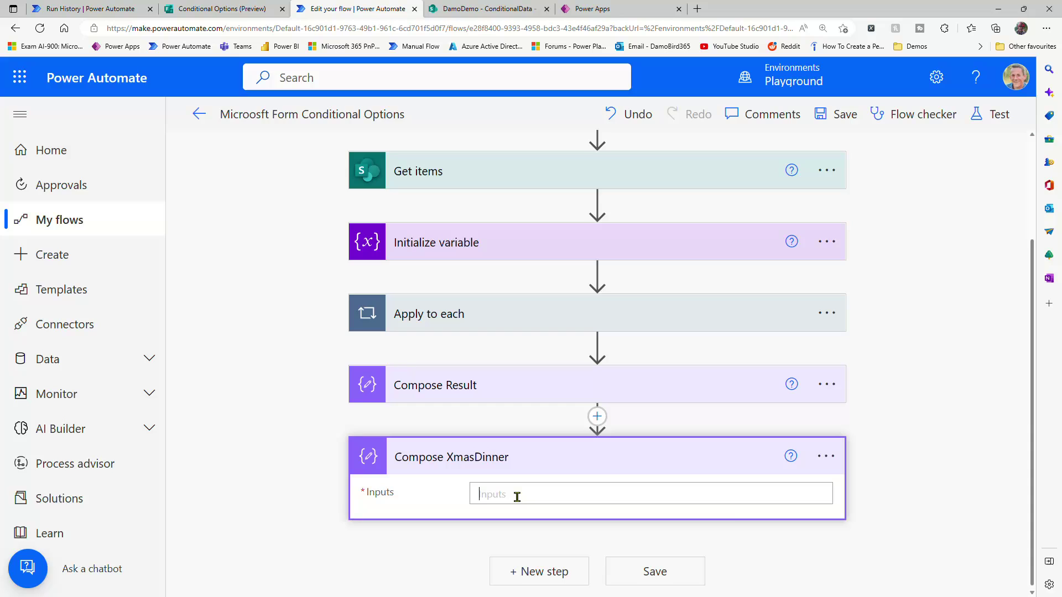
Set its Inputs to the pasted OptionsObject lookup expression followed by ?['XmasDinner']
left_click(900, 457)
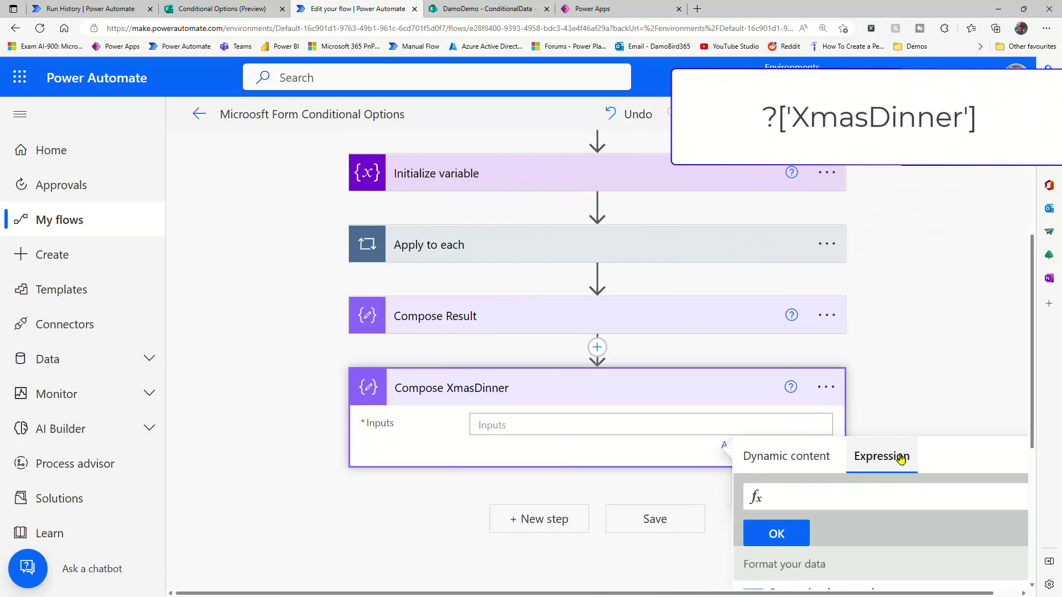
key("ctrl+v")
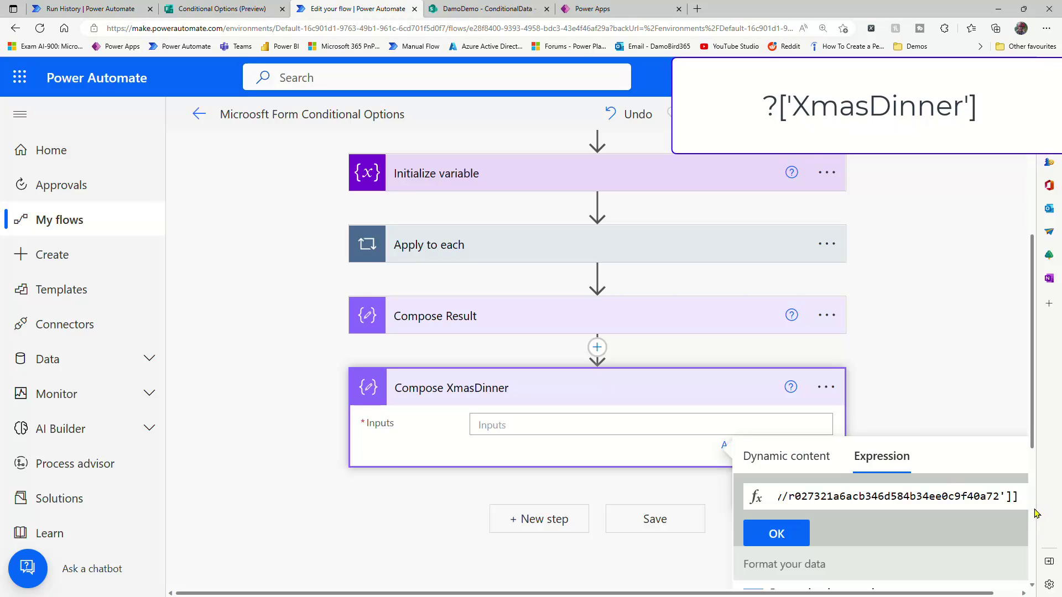
type("?")
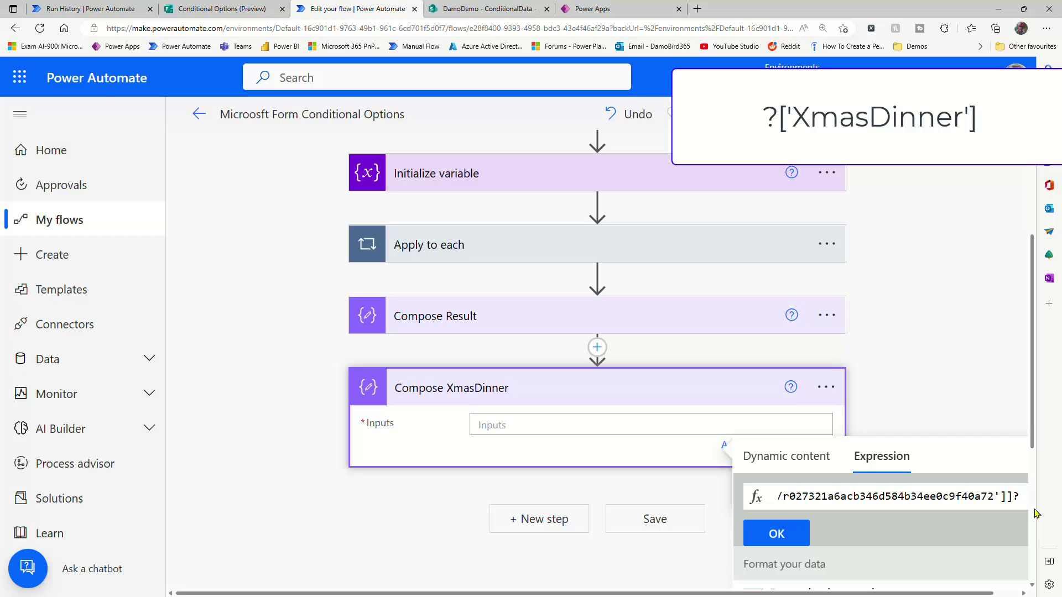
type("['")
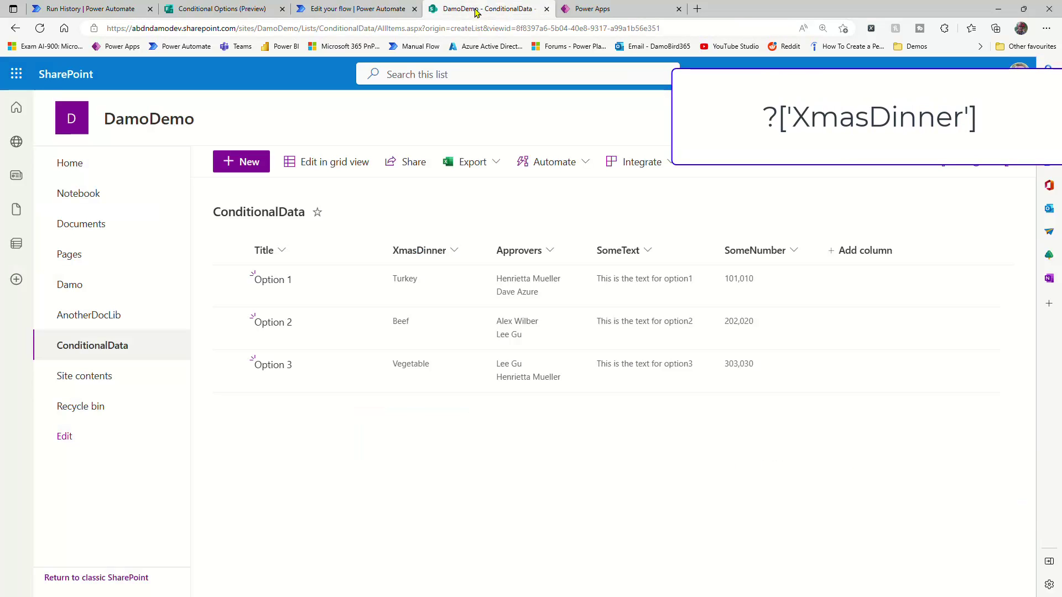
left_click(480, 8)
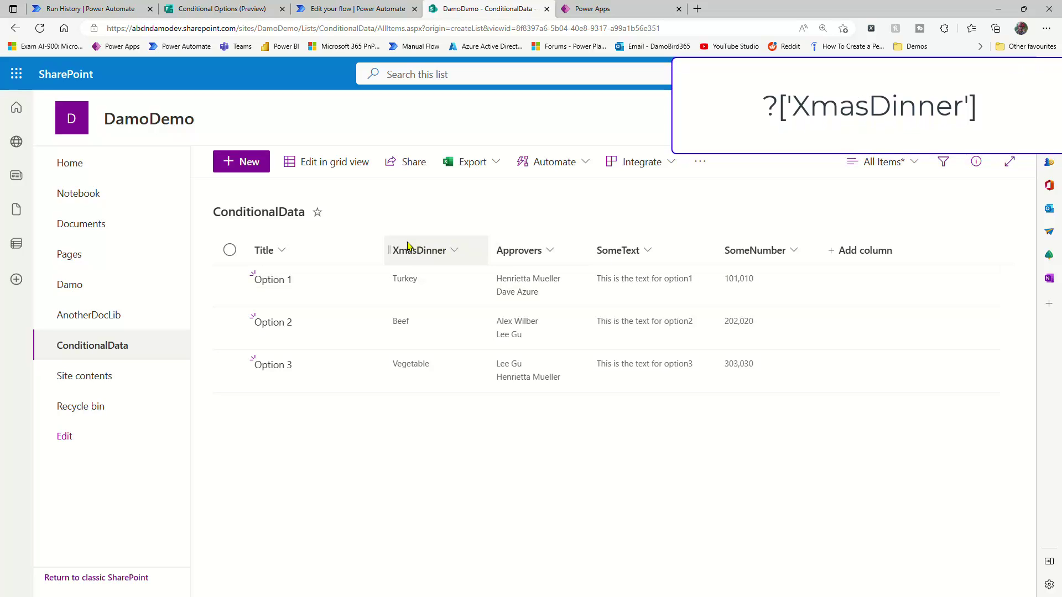
left_click(341, 10)
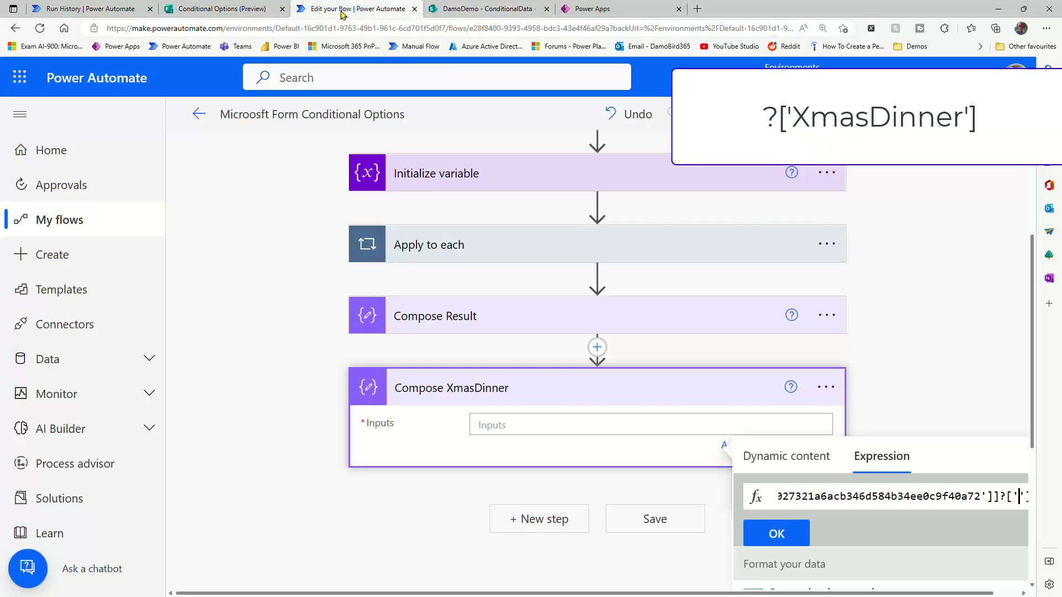
type("X")
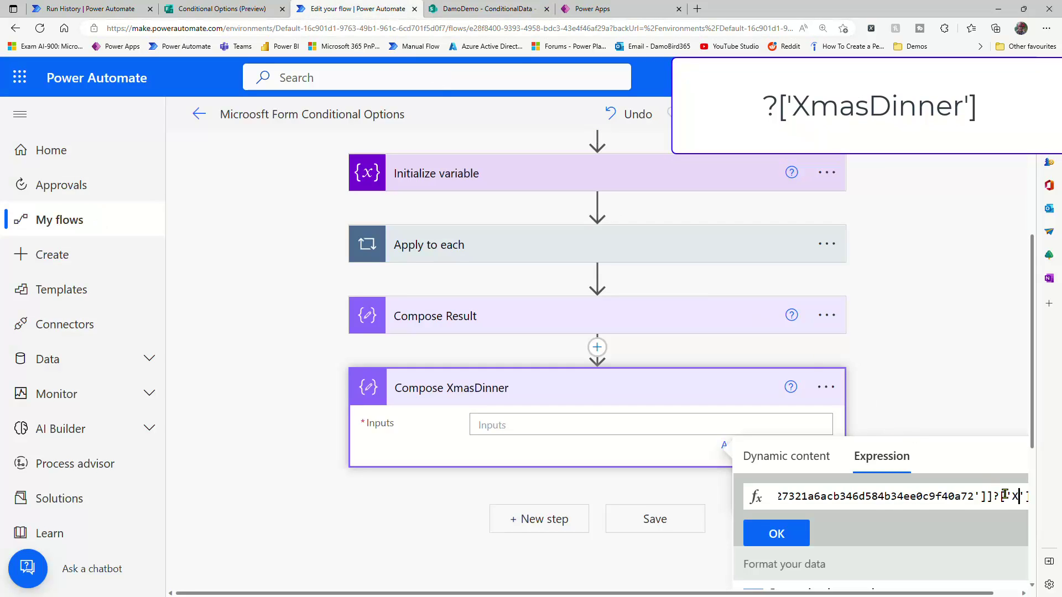
type("masDinner")
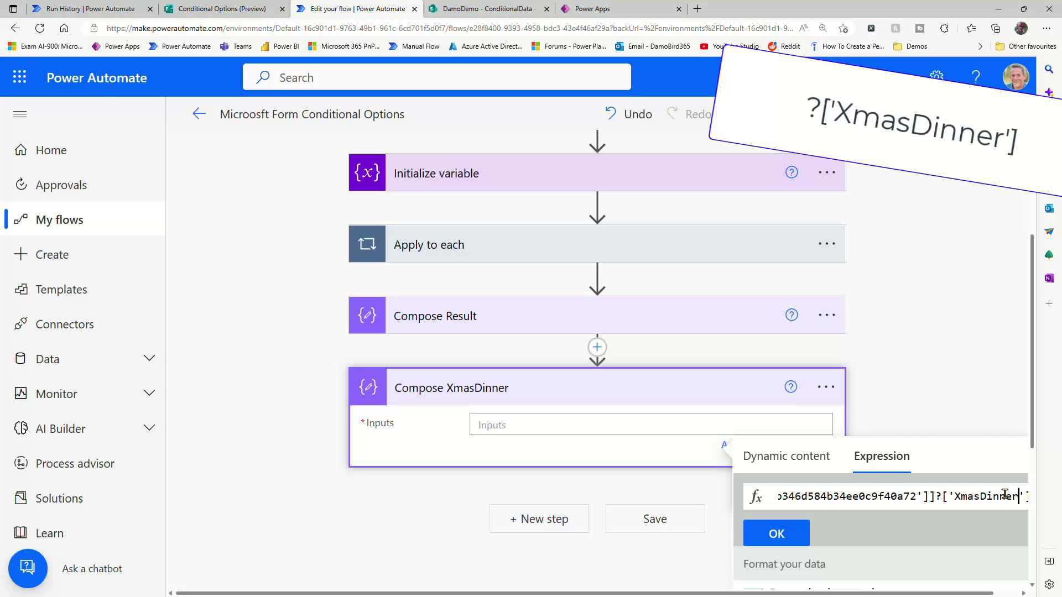
left_click(776, 534)
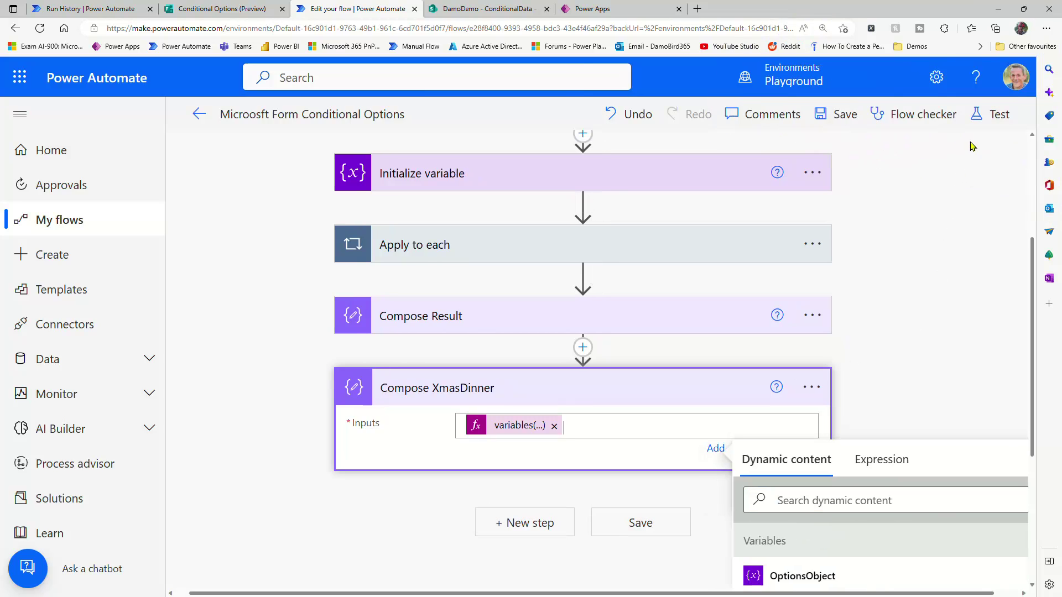
Save and manually test the flow by submitting a new form response choosing Option 1
left_click(991, 121)
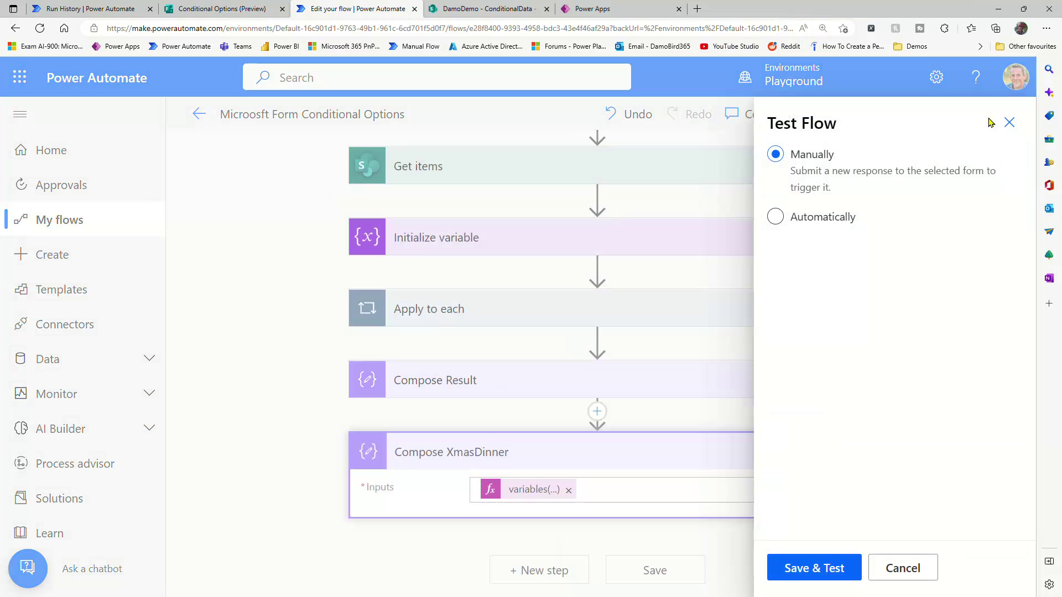
left_click(833, 568)
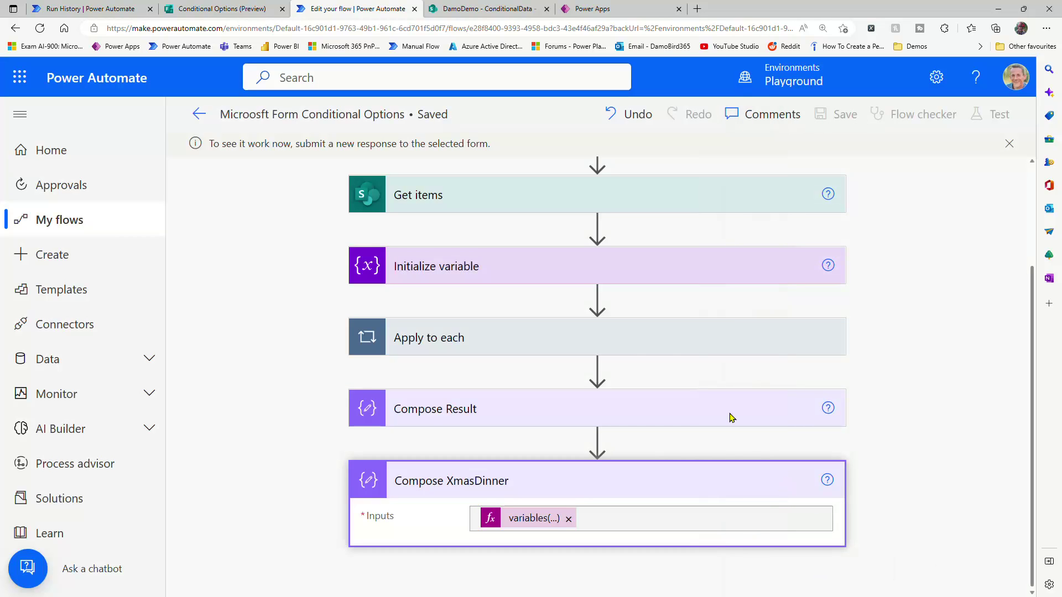
left_click(220, 11)
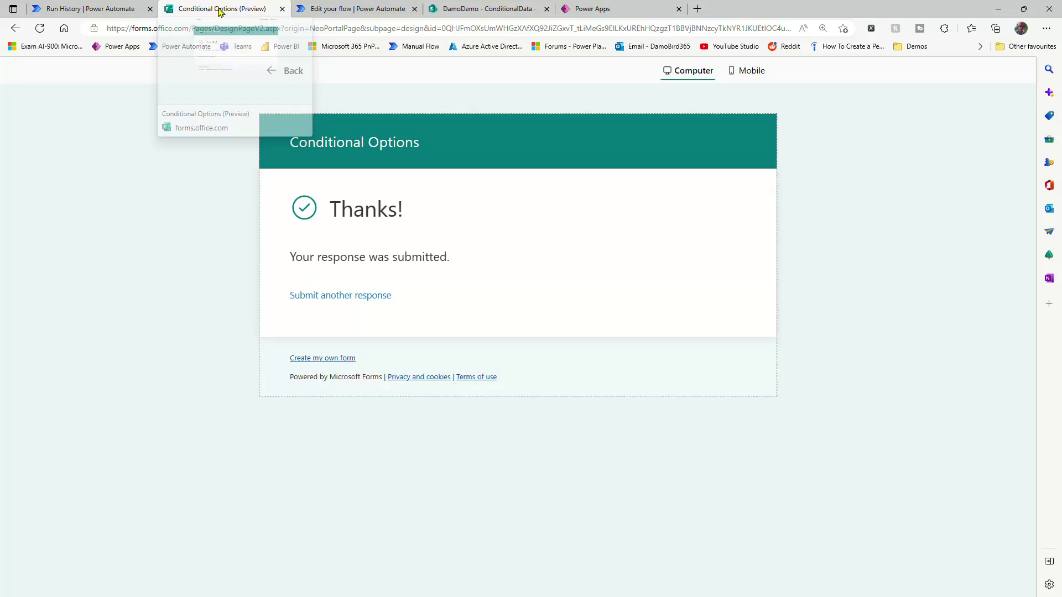
left_click(356, 295)
left_click(308, 289)
left_click(337, 389)
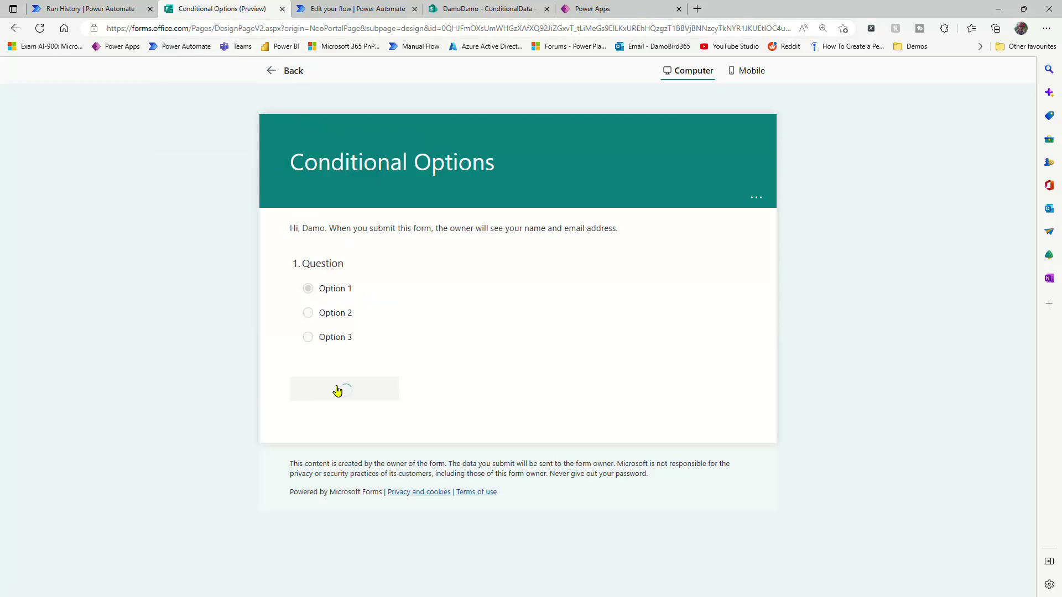
left_click(332, 9)
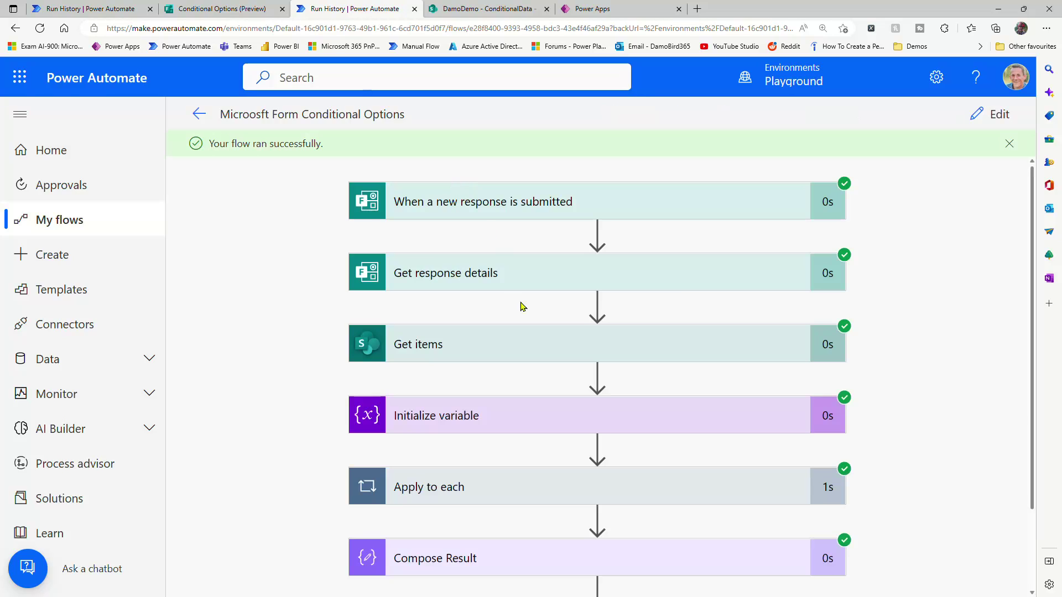
Expand the Compose XmasDinner run step to see its Turkey output
scroll(523, 306, "down", 2)
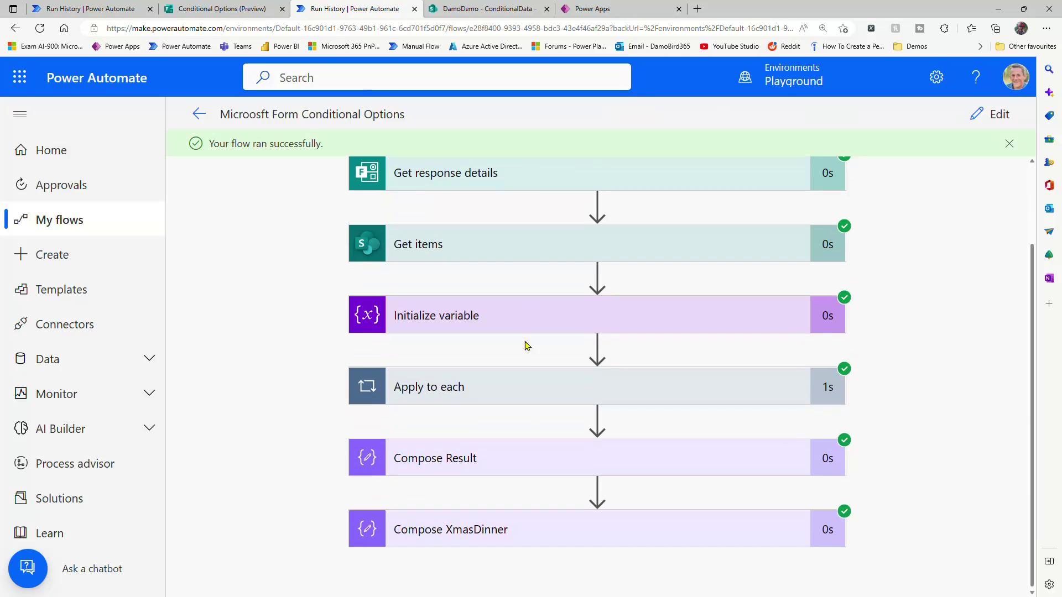
left_click(479, 538)
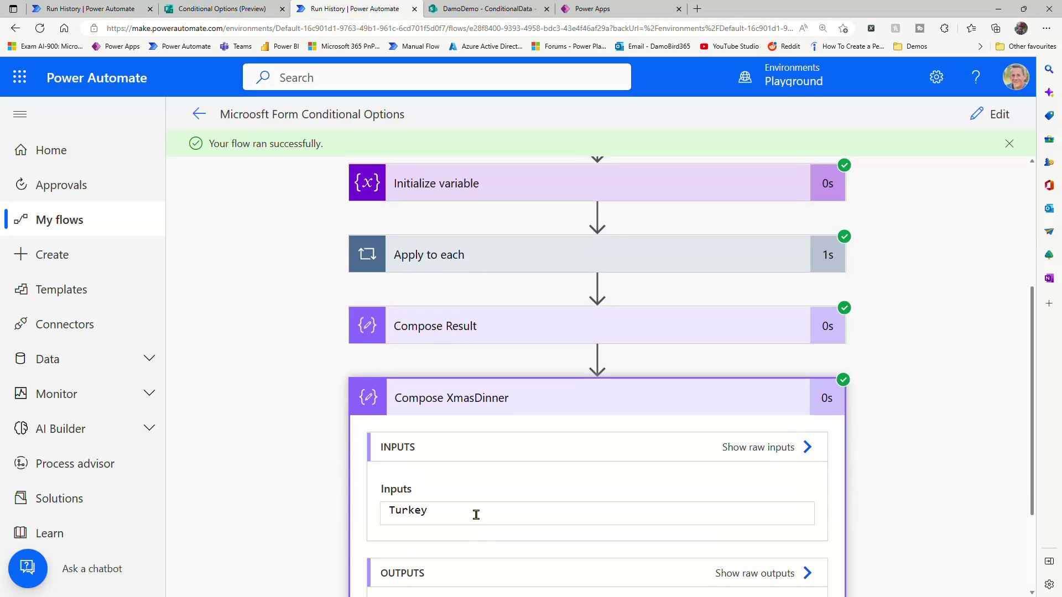
scroll(480, 478, "down", 2)
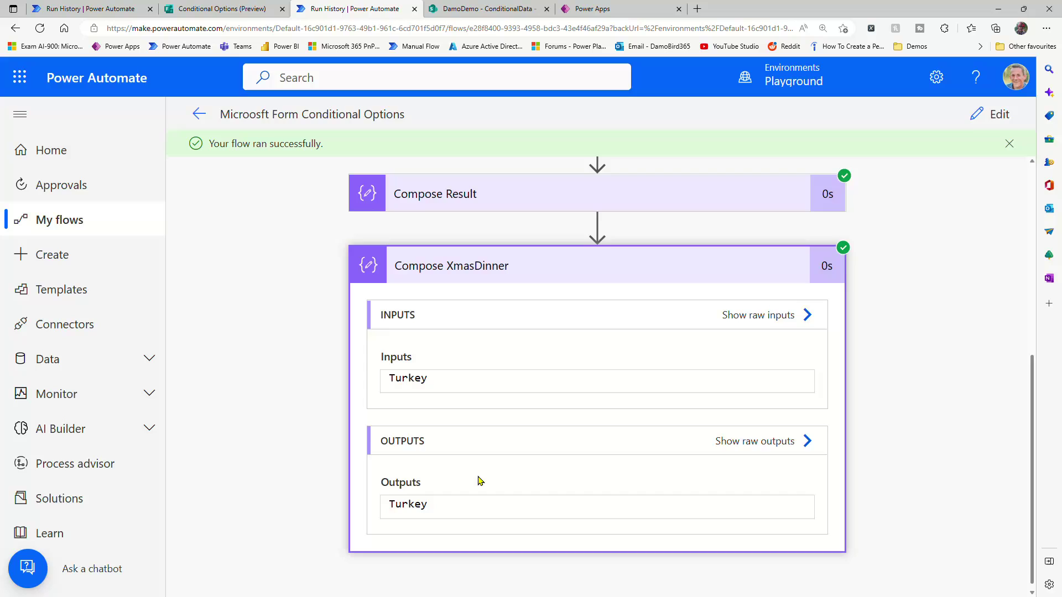
scroll(475, 442, "up", 3)
Inspect Compose Result's output (XmasDinner Turkey, Approvers emails), then go to the ConditionalData list
left_click(459, 394)
scroll(460, 398, "down", 5)
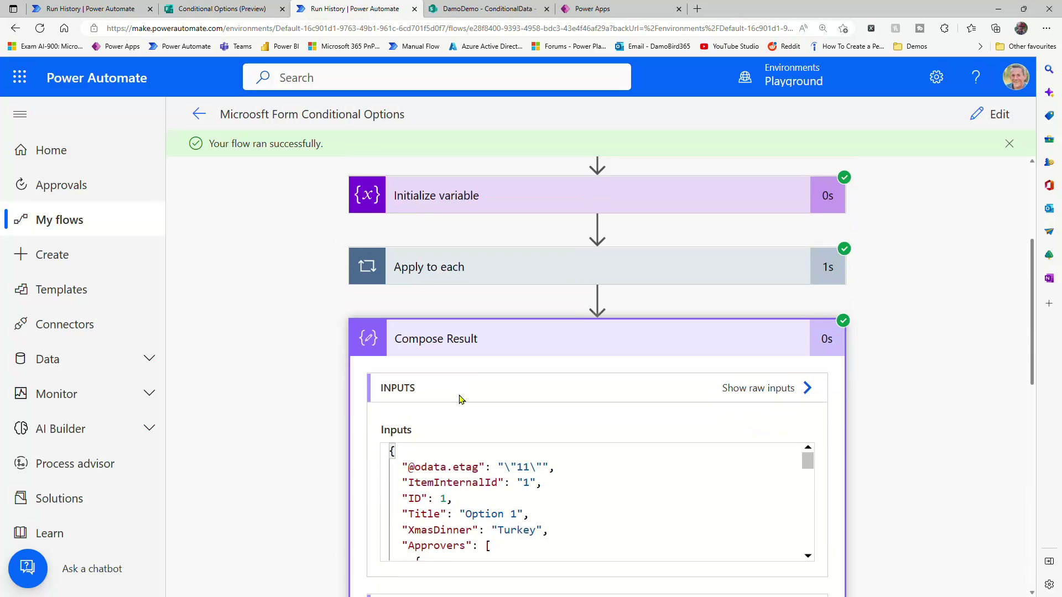
scroll(972, 446, "down", 3)
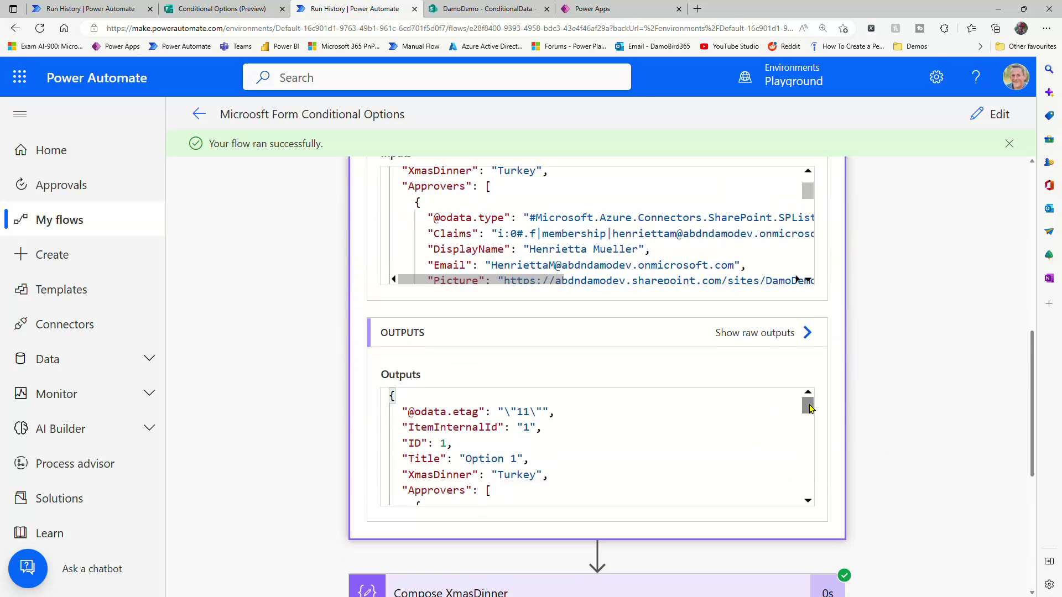
mouse_move(806, 403)
left_mouse_down()
mouse_move(820, 439)
mouse_move(811, 486)
mouse_move(811, 403)
left_mouse_up()
scroll(464, 440, "down", 1)
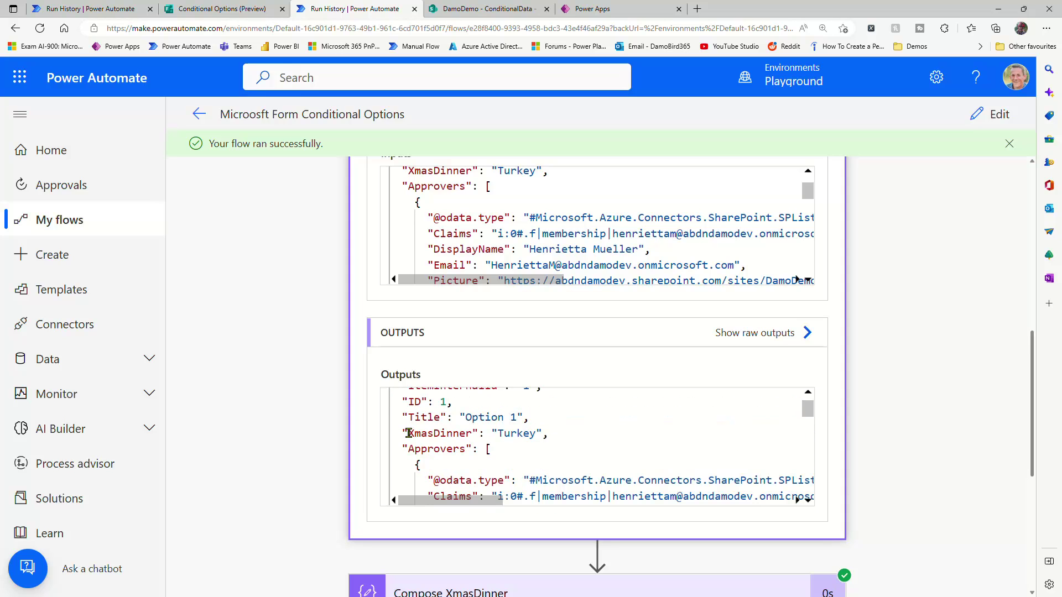
left_click_drag(409, 433, 465, 433)
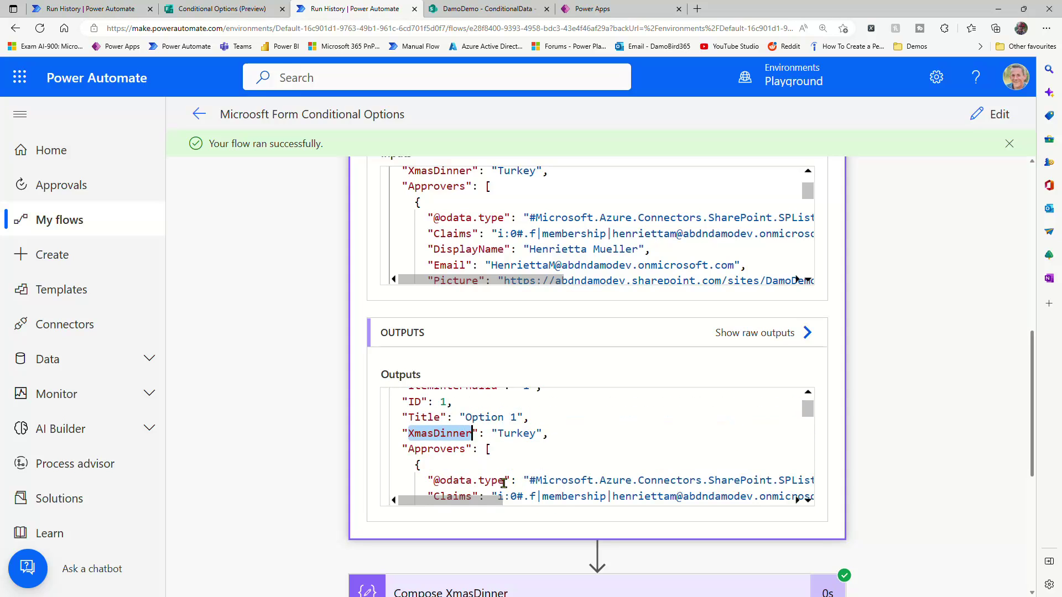
scroll(503, 483, "down", 1)
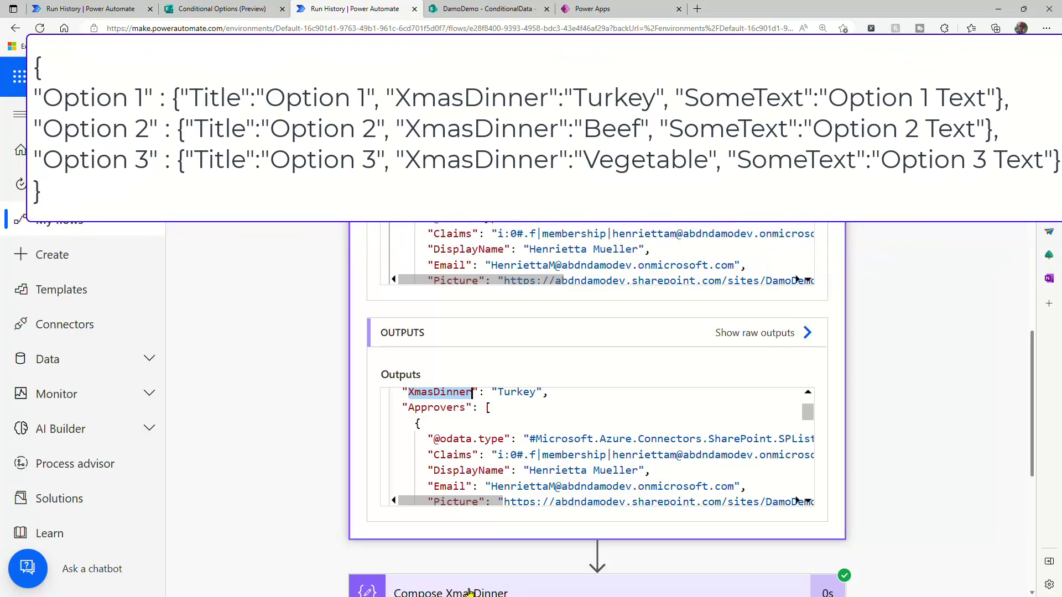
scroll(444, 423, "up", 1)
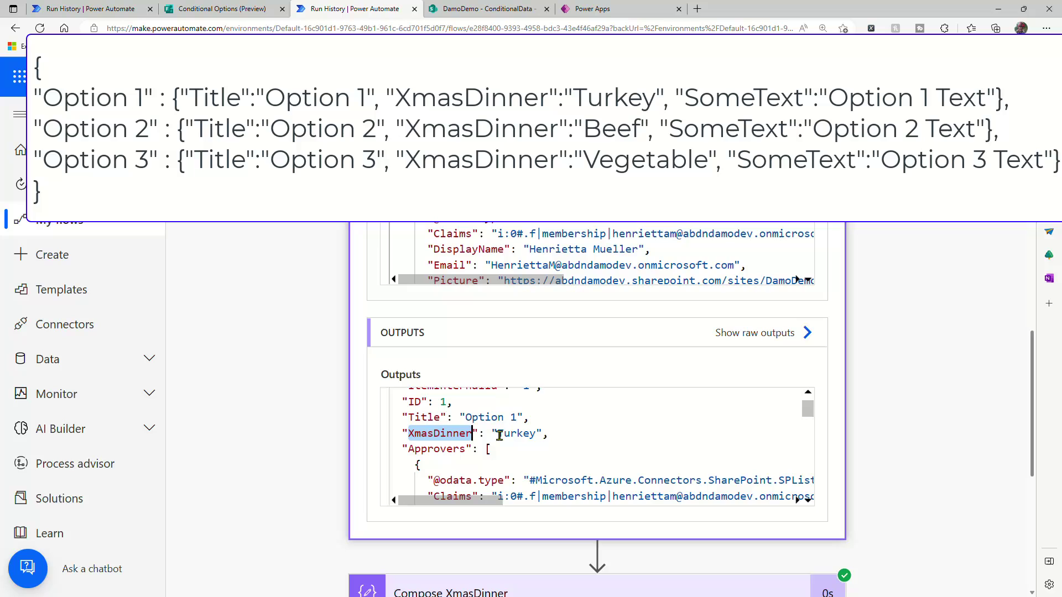
left_click_drag(497, 436, 535, 434)
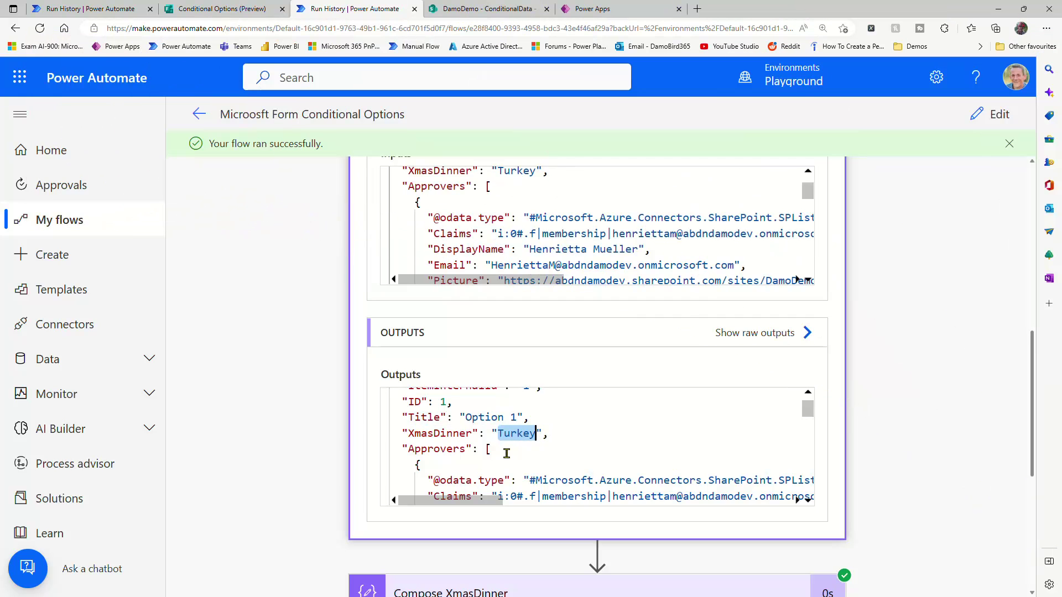
left_click_drag(408, 449, 460, 449)
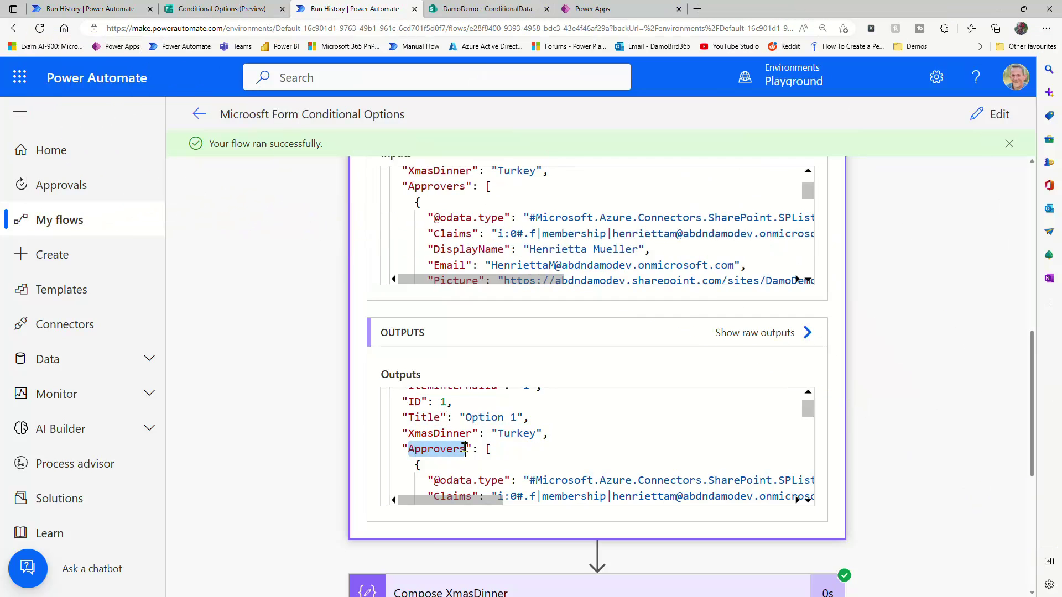
double_click(489, 449)
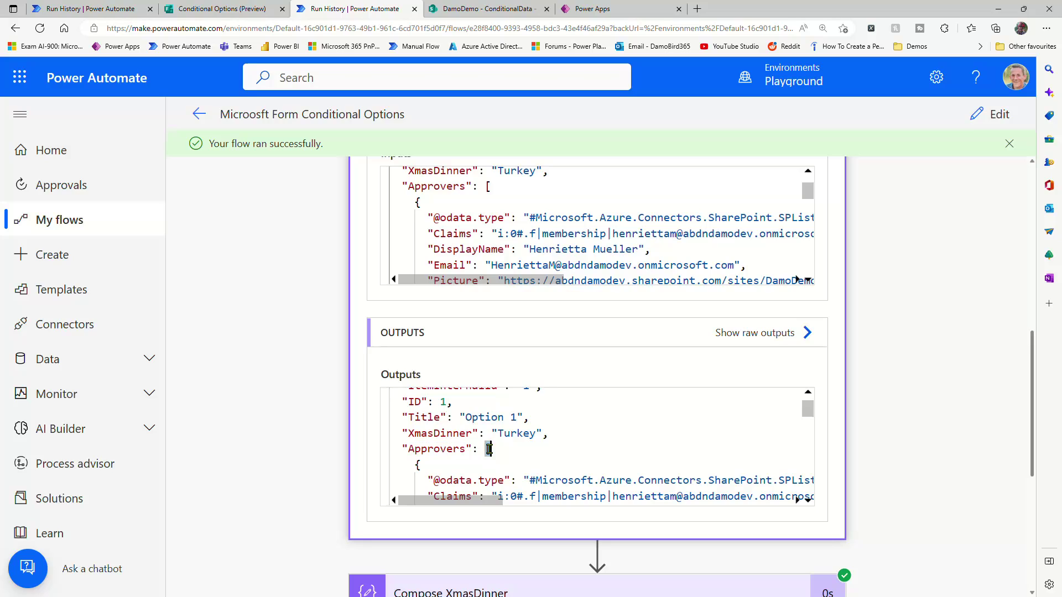
scroll(496, 454, "down", 1)
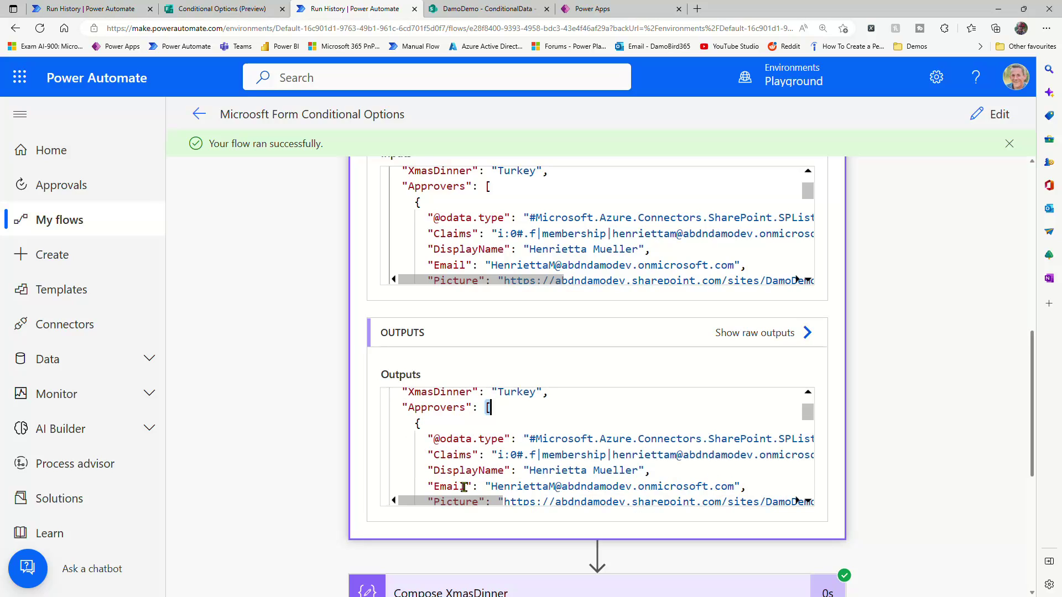
left_click_drag(464, 487, 445, 485)
scroll(438, 470, "down", 6)
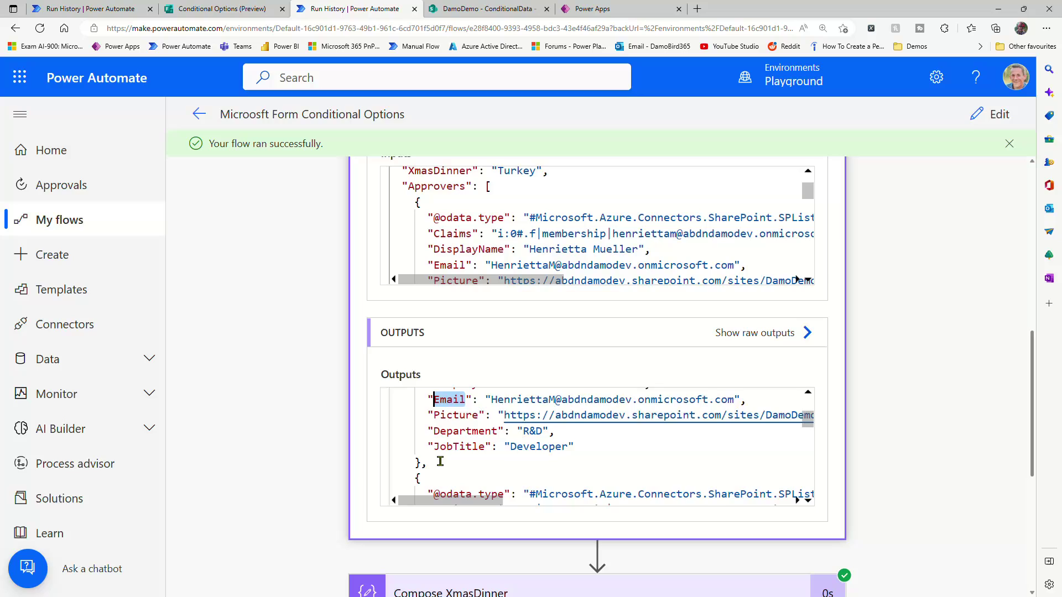
scroll(442, 460, "down", 4)
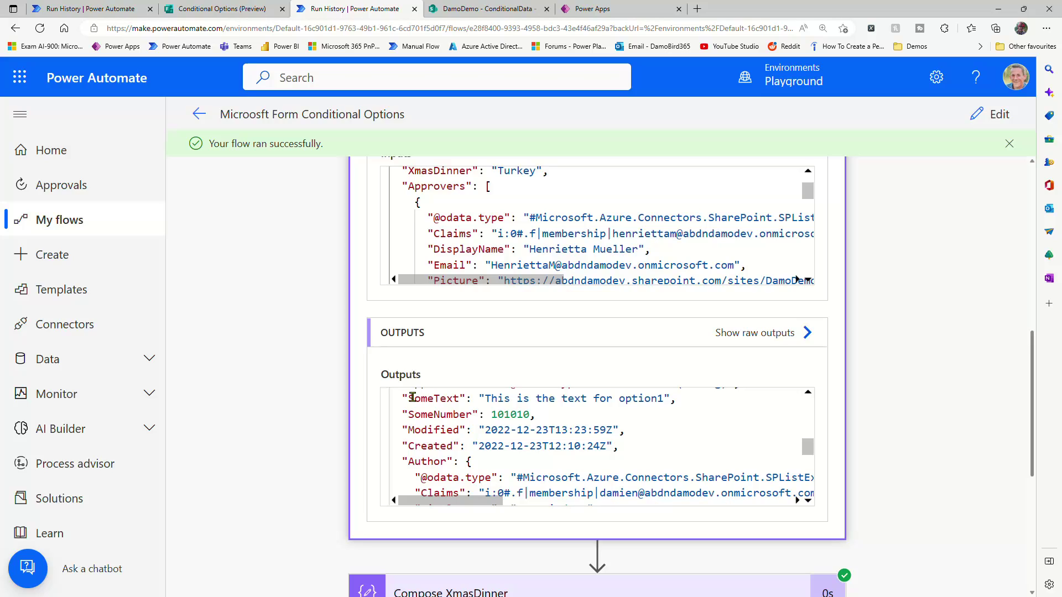
scroll(465, 514, "down", 2)
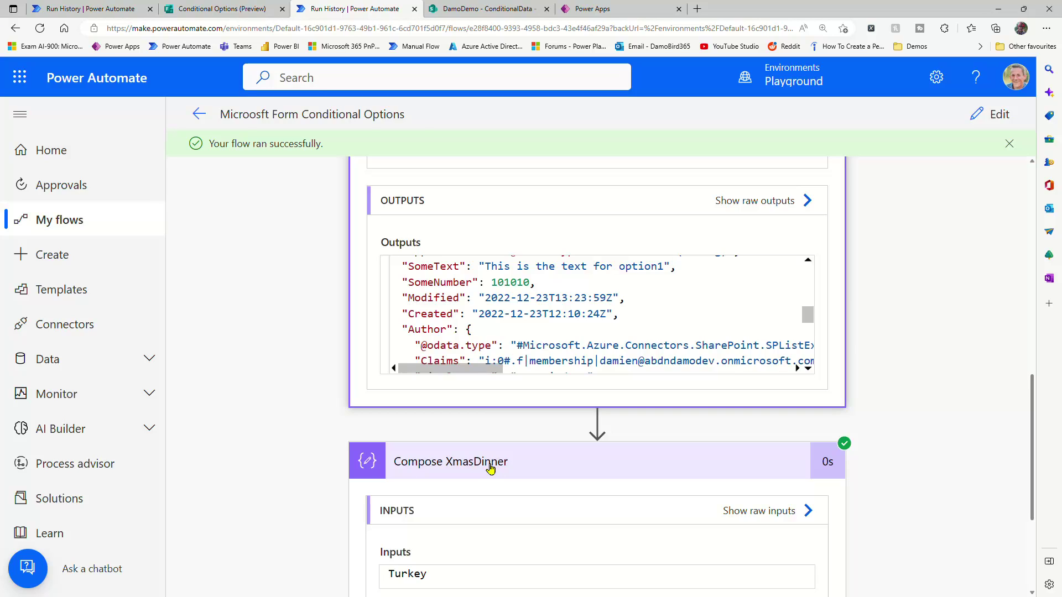
left_click(497, 10)
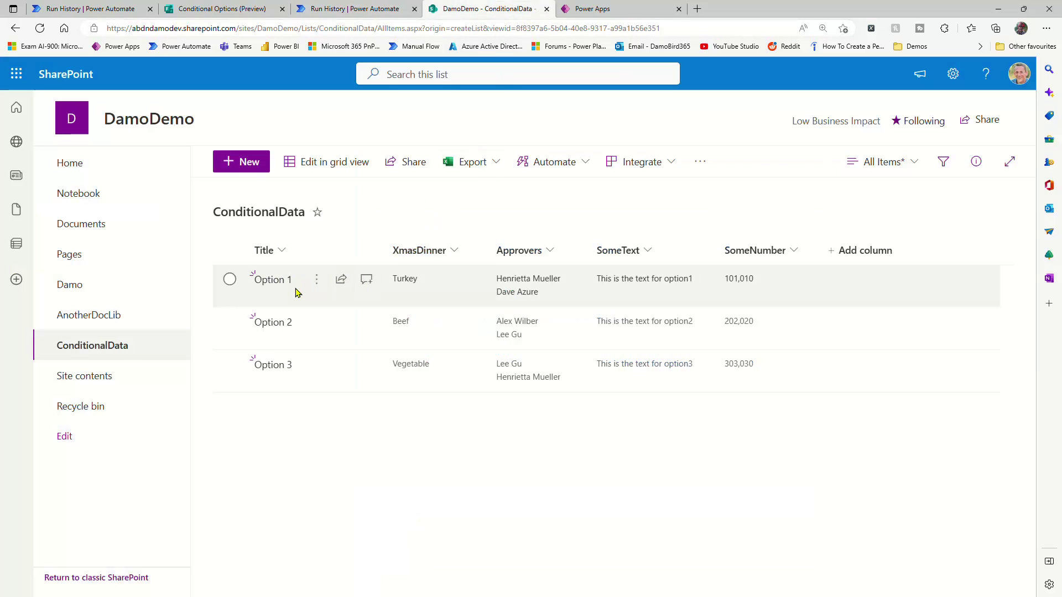
In grid view, change Option 2's XmasDinner cell from Beef to Beef Pie and save
left_click(302, 162)
left_click(444, 316)
left_click(441, 317)
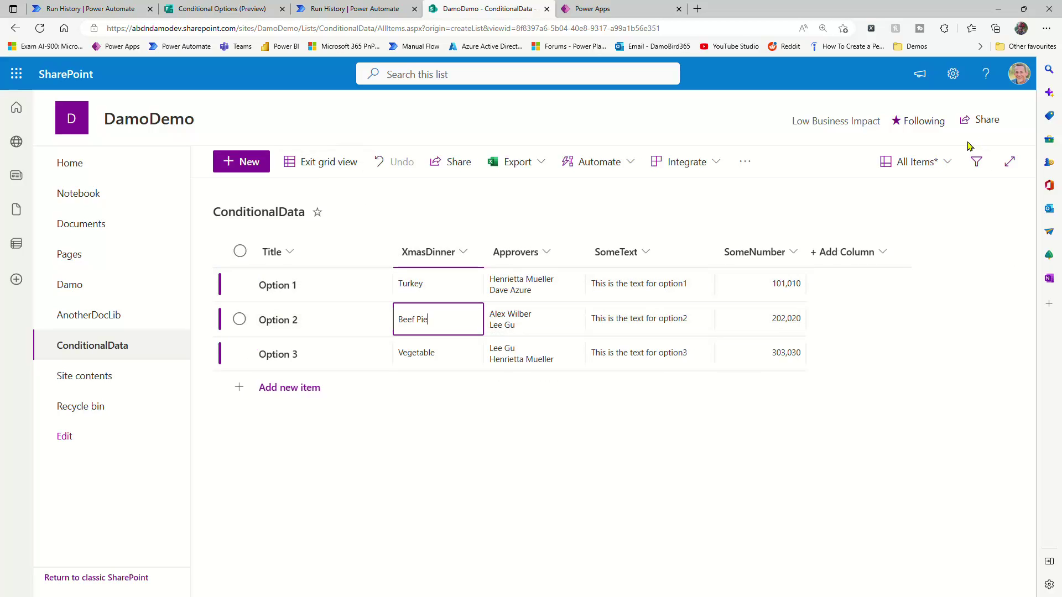
left_click(296, 167)
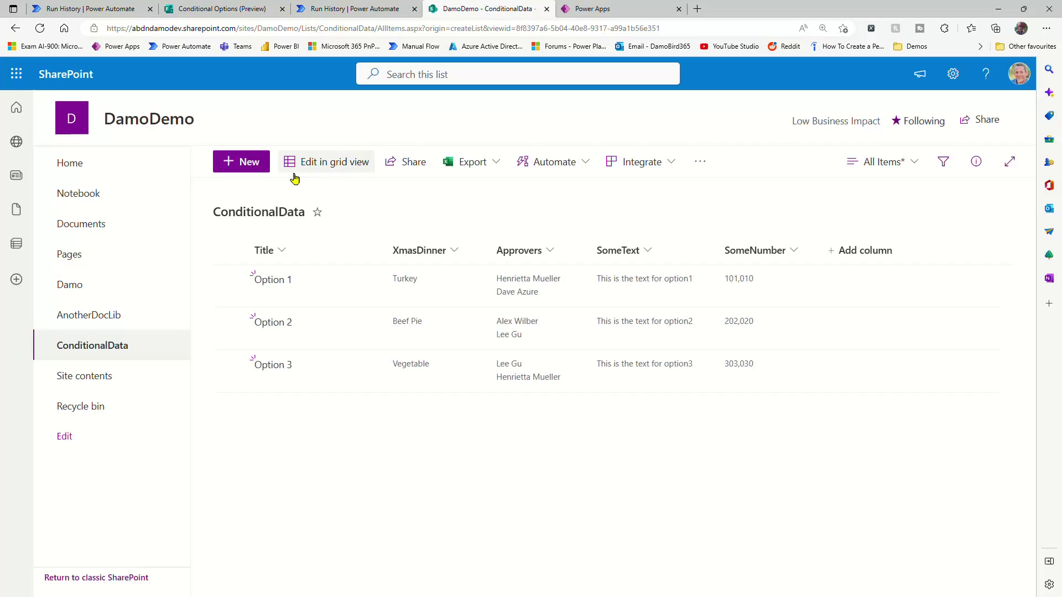
Start a manual test of the form flow and submit a form response choosing Option 2
left_click(330, 7)
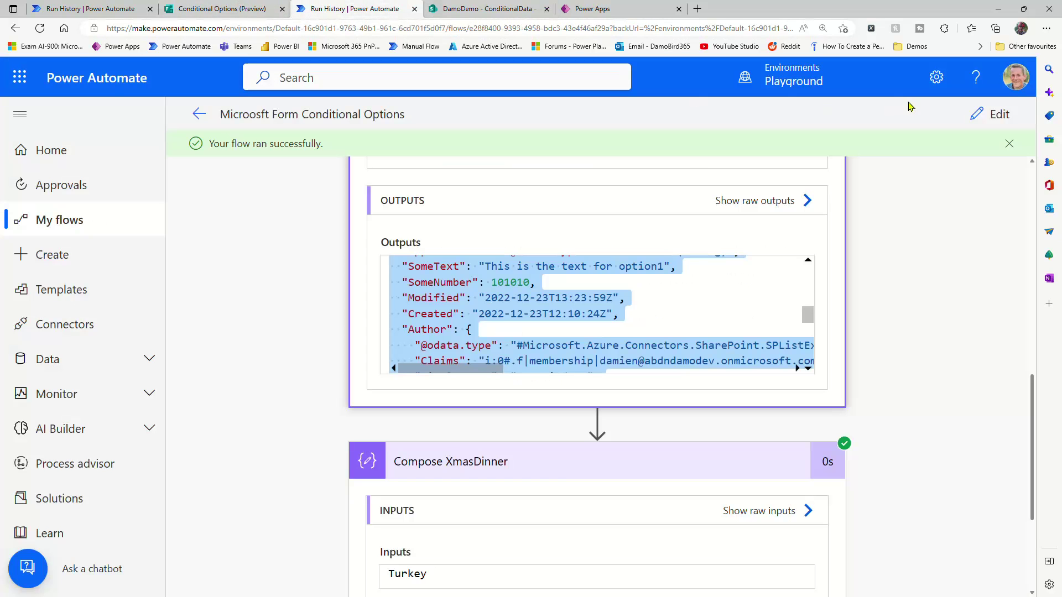
left_click(991, 113)
left_click(994, 114)
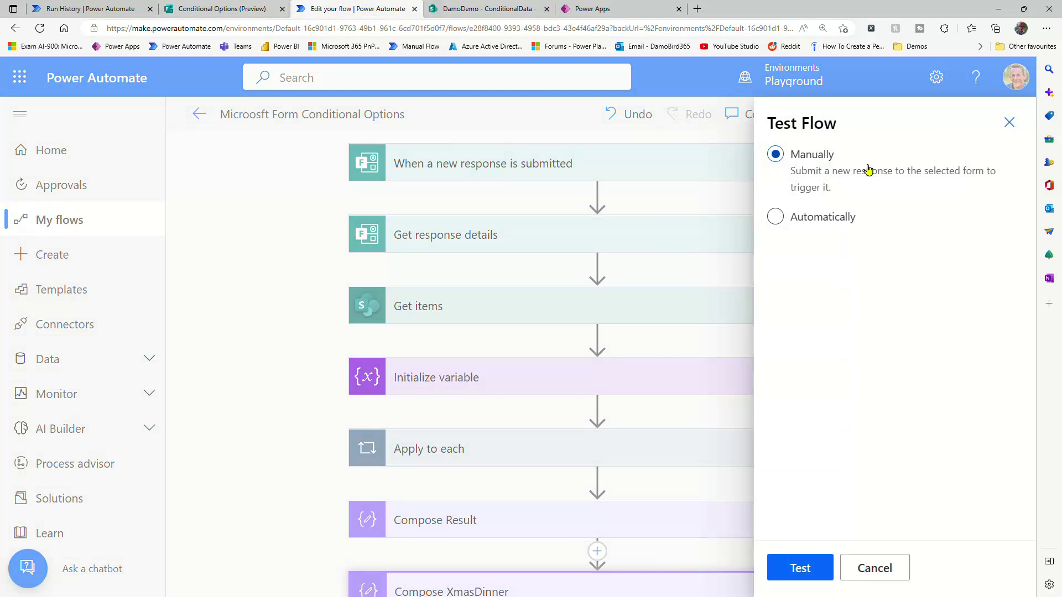
left_click(802, 574)
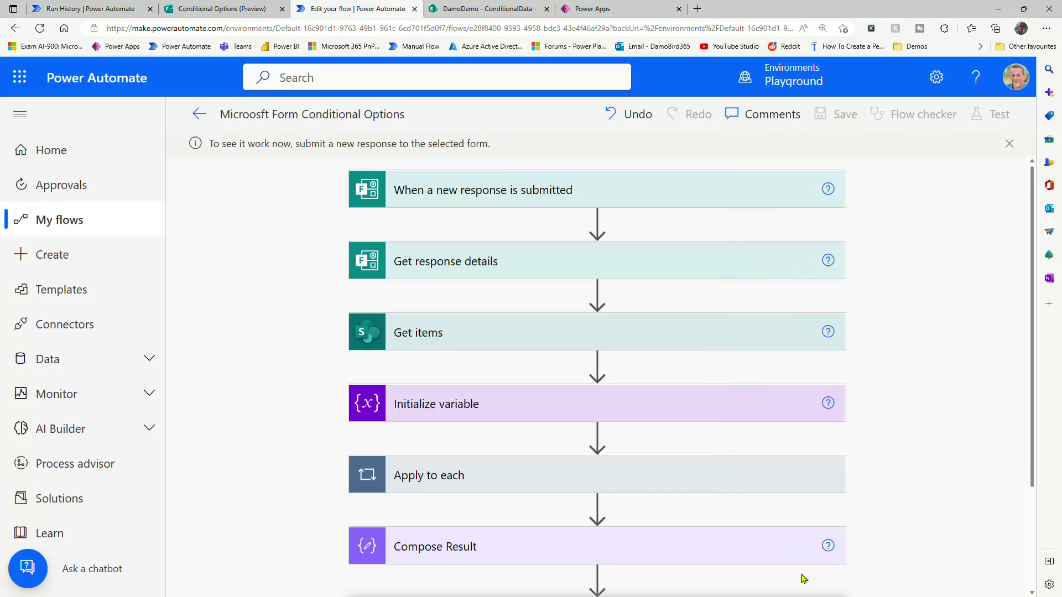
left_click(234, 11)
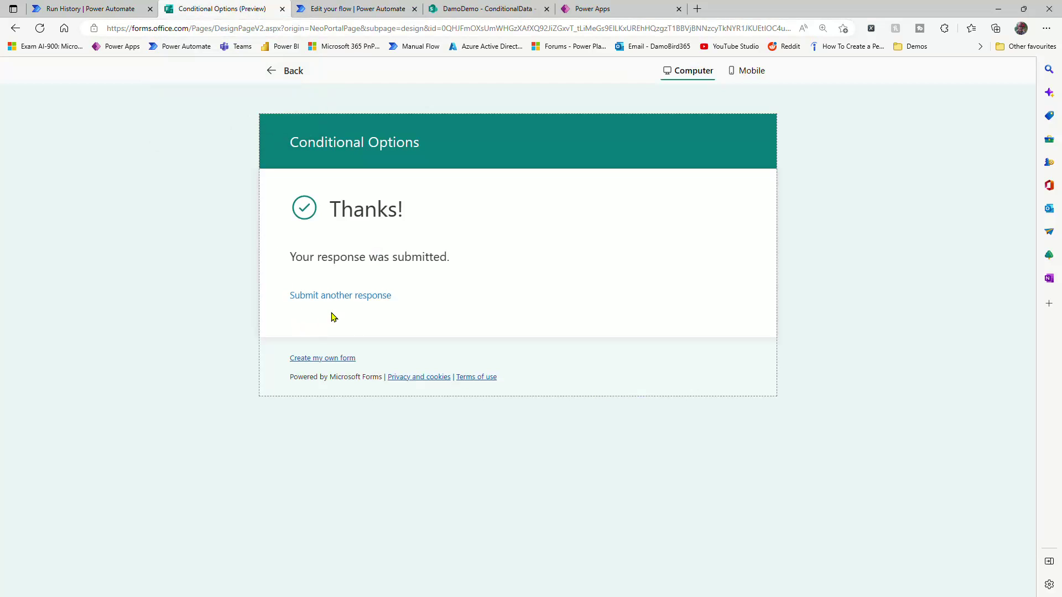
left_click(339, 296)
left_click(361, 11)
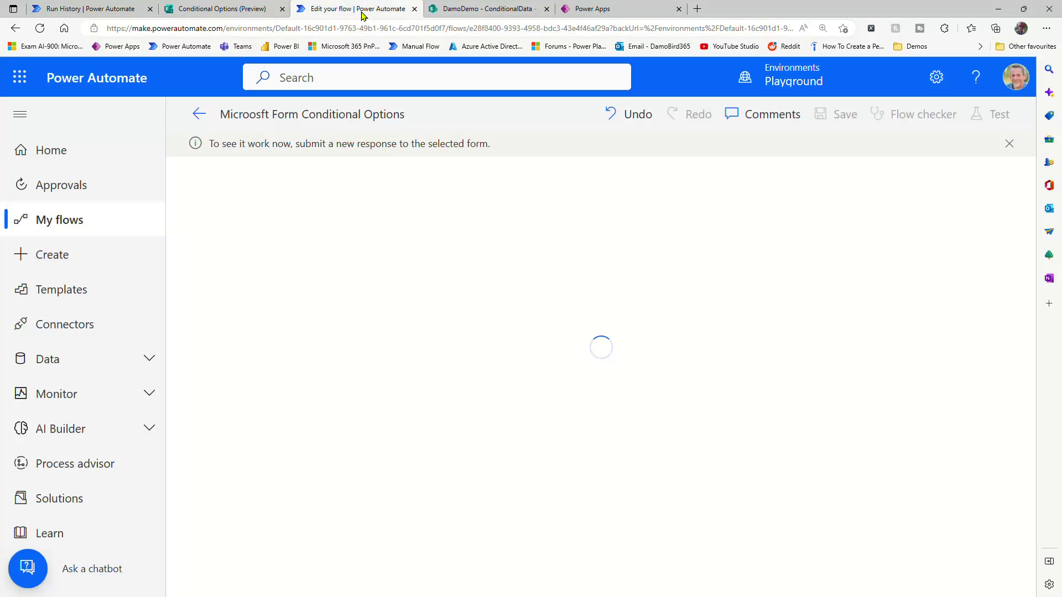
left_click(241, 10)
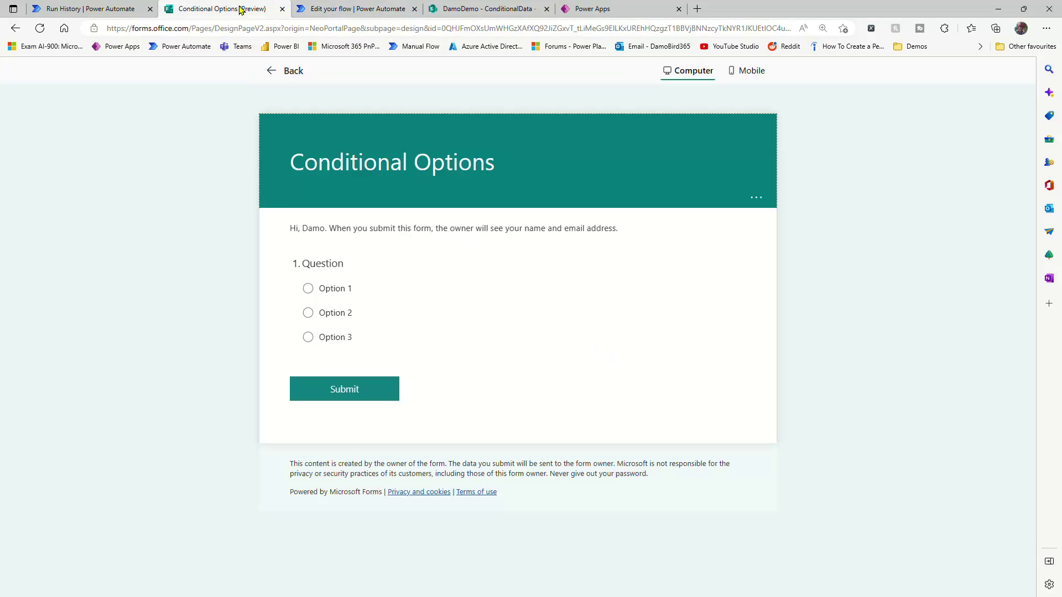
left_click(308, 313)
left_click(341, 389)
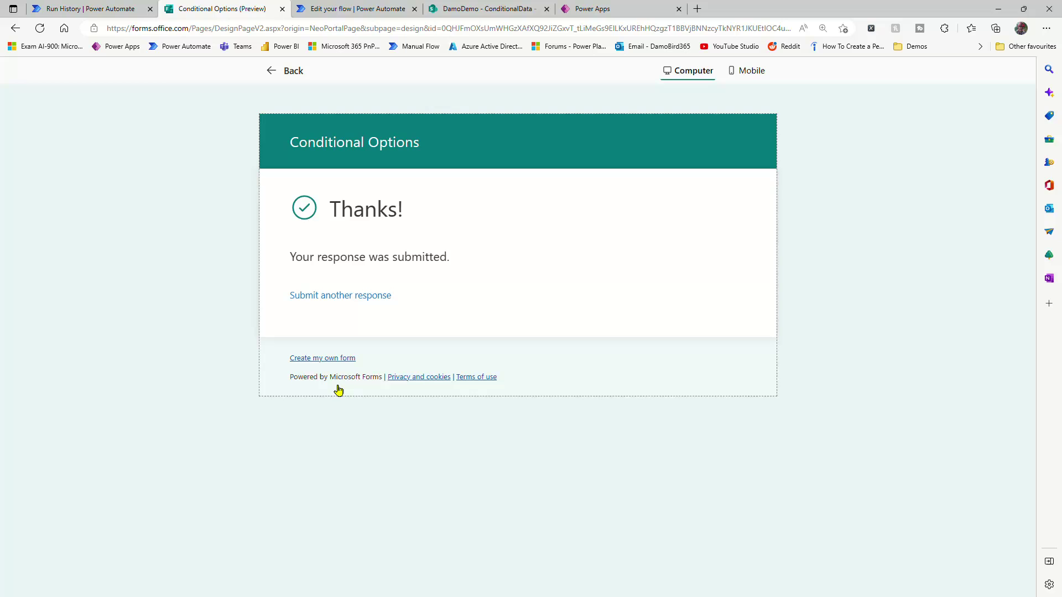
Expand Compose XmasDinner in the new run to confirm it returns Beef Pie
left_click(355, 9)
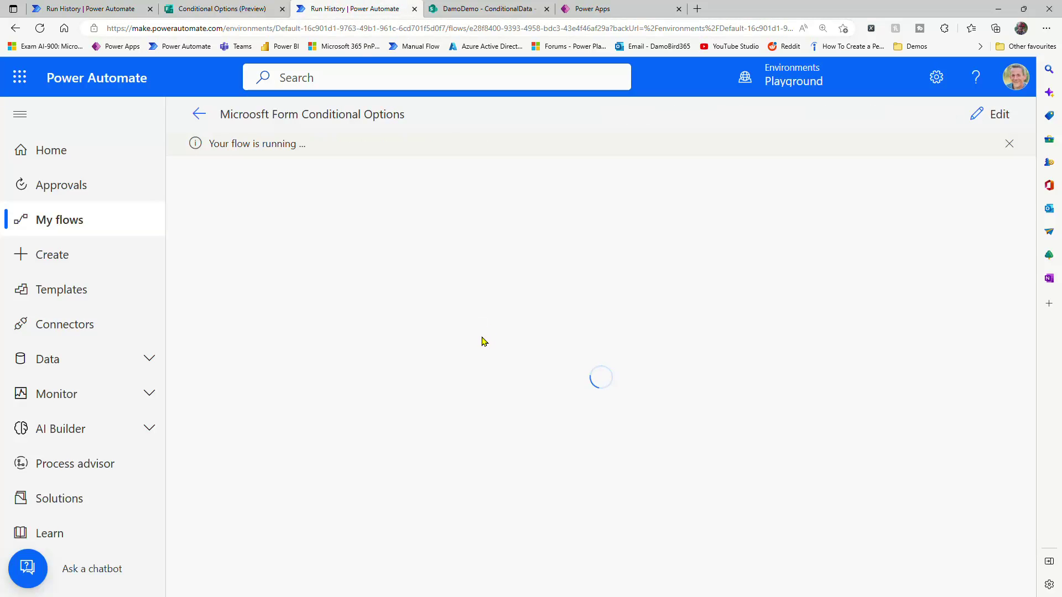
scroll(542, 412, "down", 2)
left_click(520, 539)
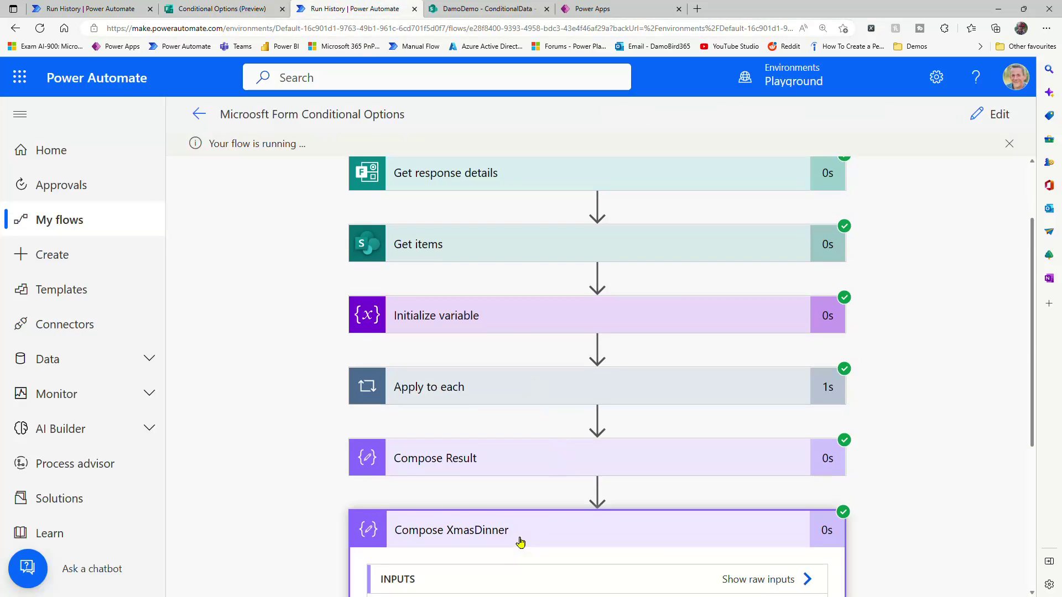
scroll(509, 514, "down", 5)
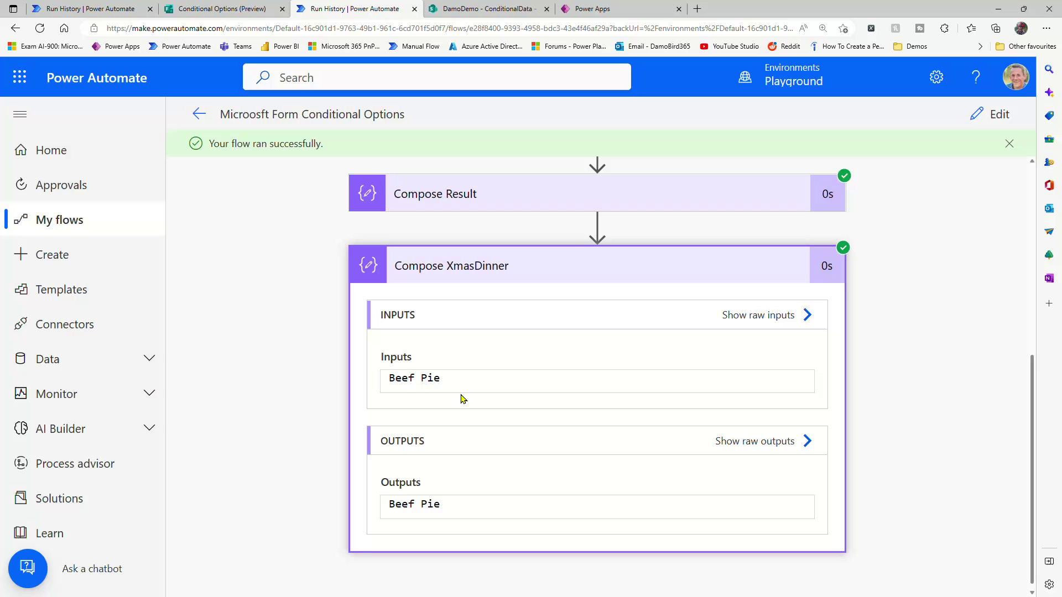
left_click(606, 10)
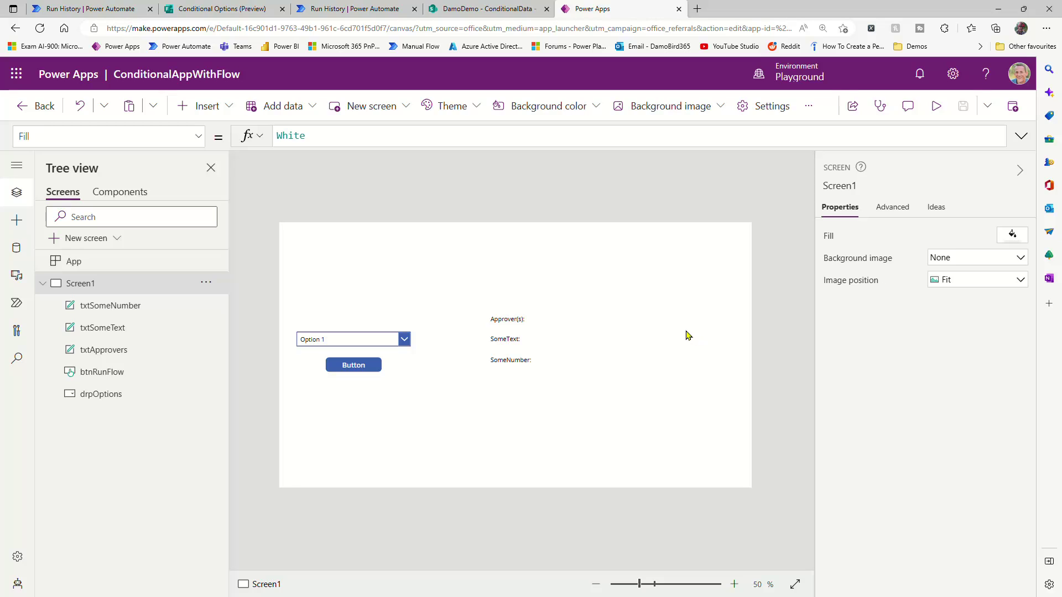
left_click(381, 344)
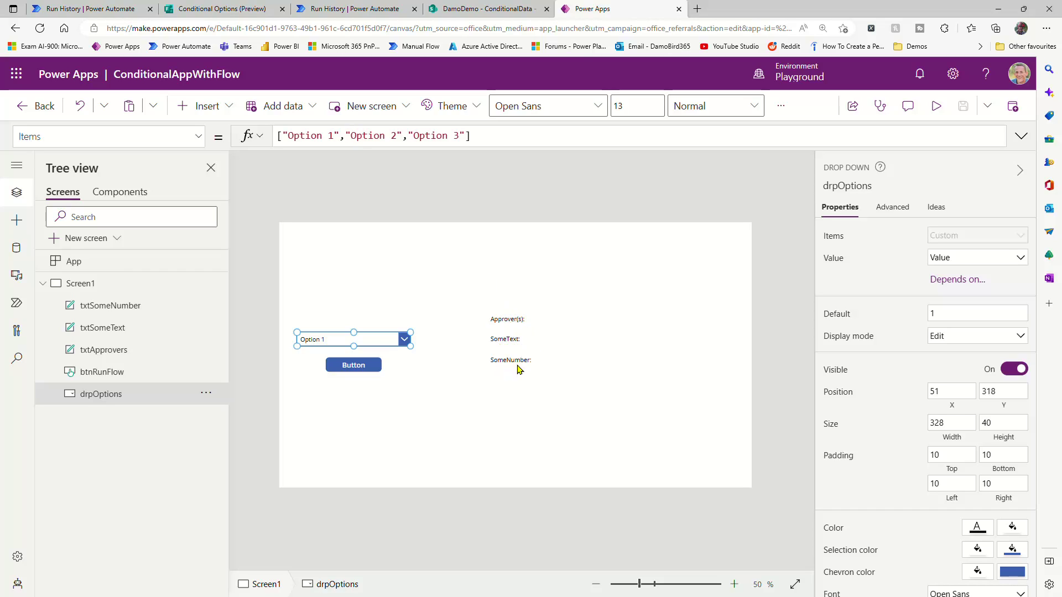
left_click(352, 366)
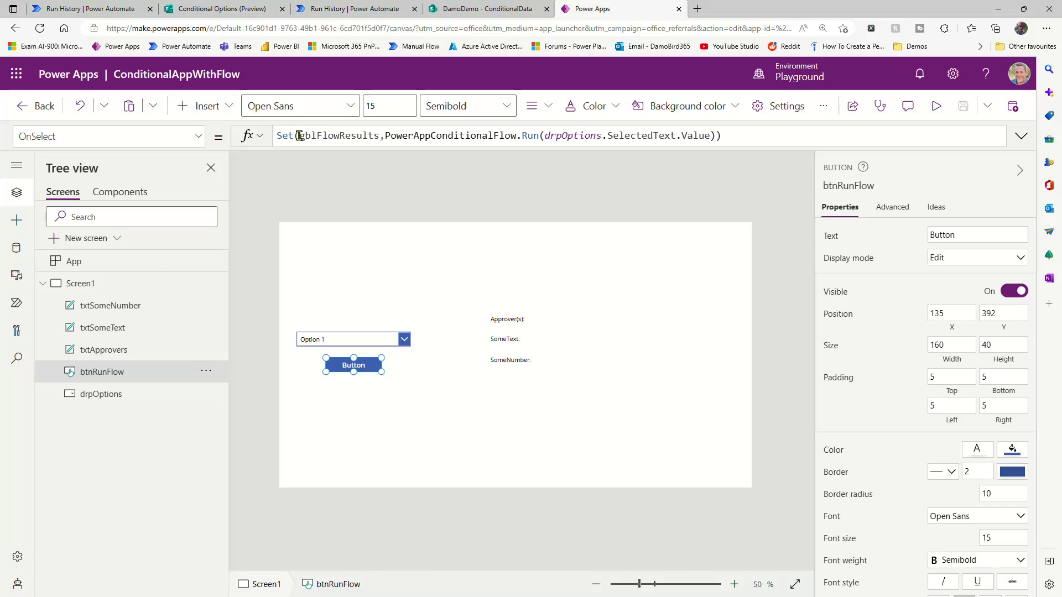
left_click(528, 323)
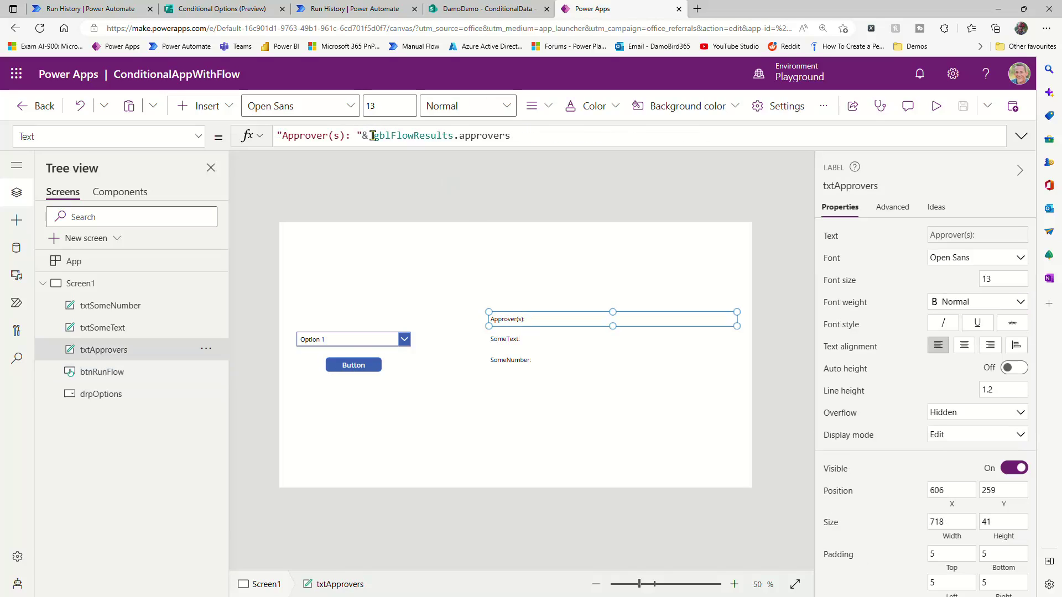
left_click_drag(513, 136, 460, 136)
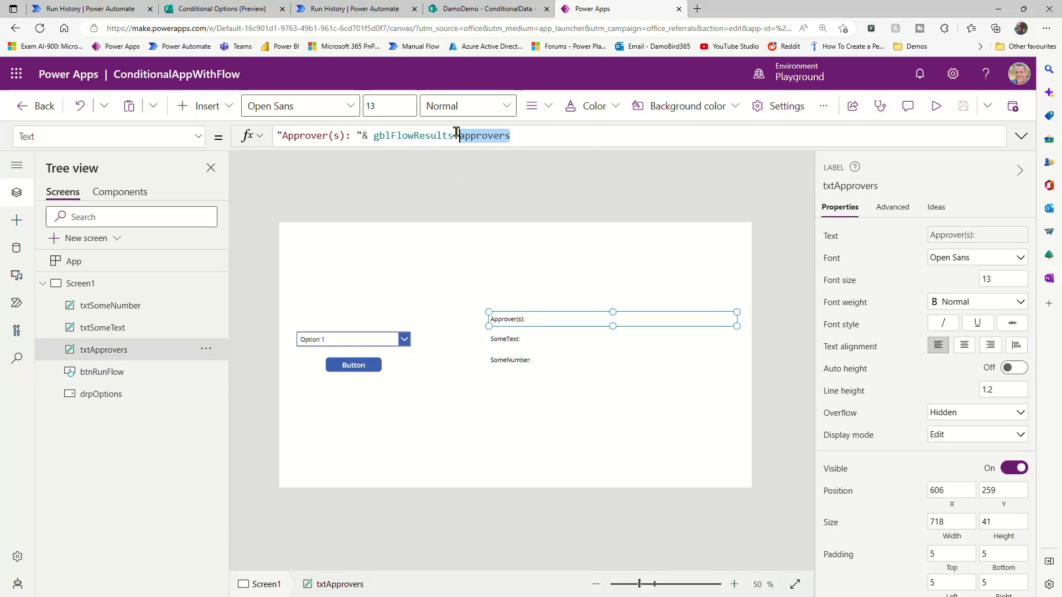
left_click(524, 342)
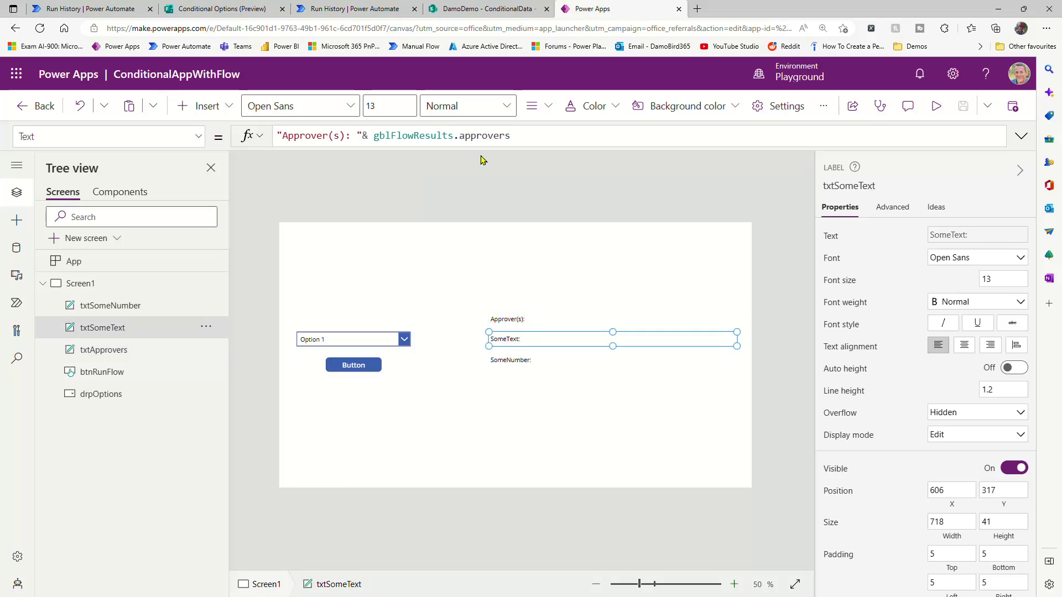
left_click(524, 362)
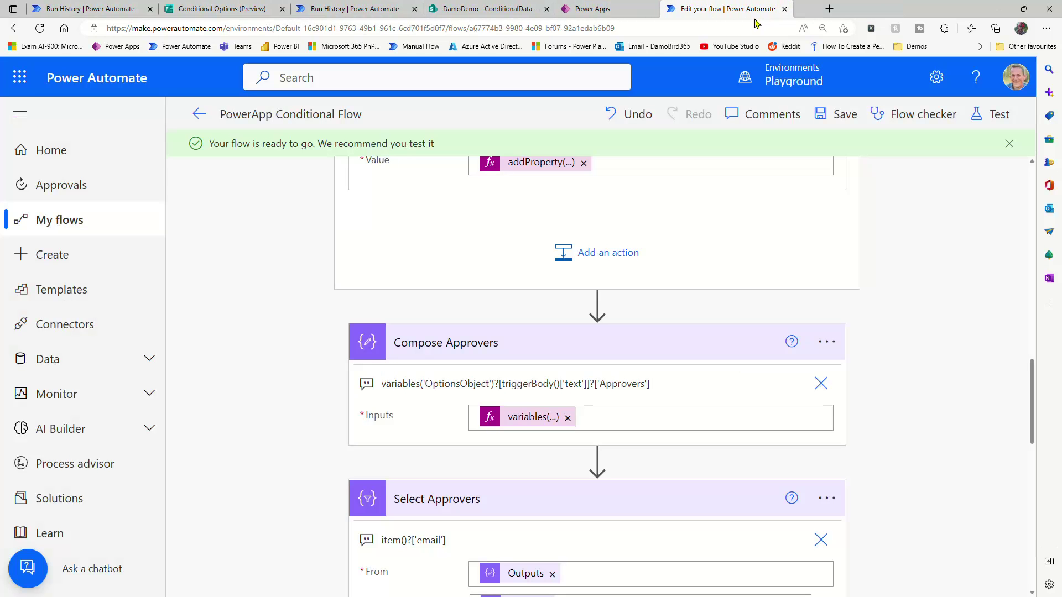
Review the ConditionalAppWithFlow app formula that runs the flow
scroll(666, 339, "up", 10)
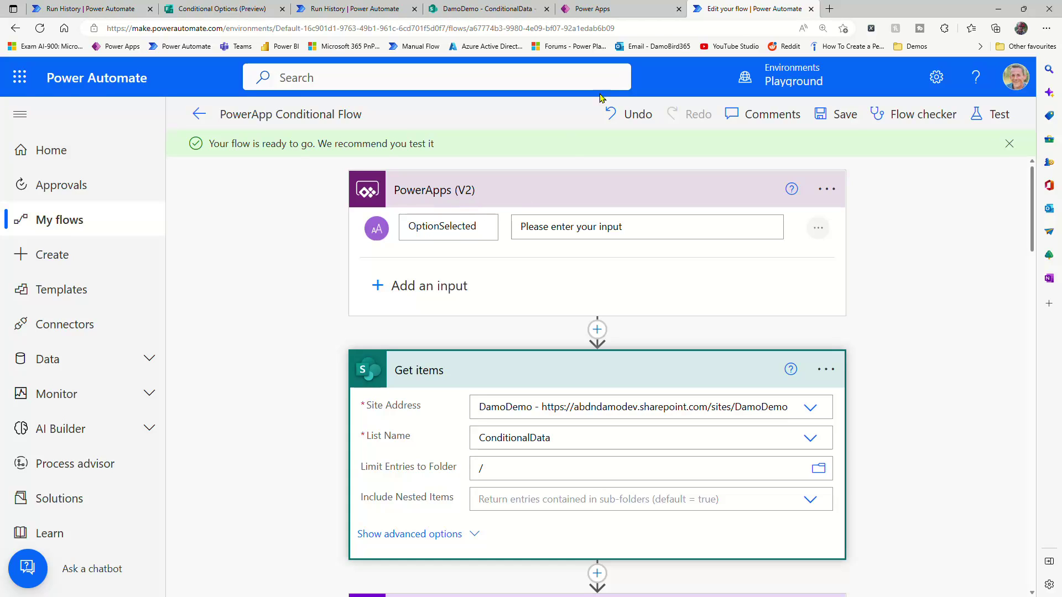
left_click(633, 10)
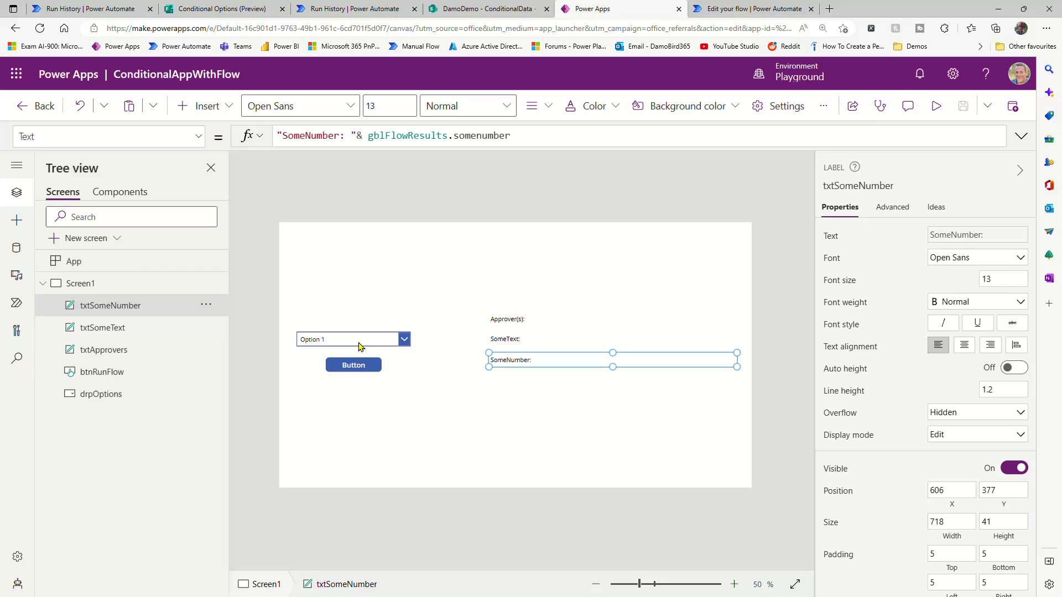
left_click(357, 364)
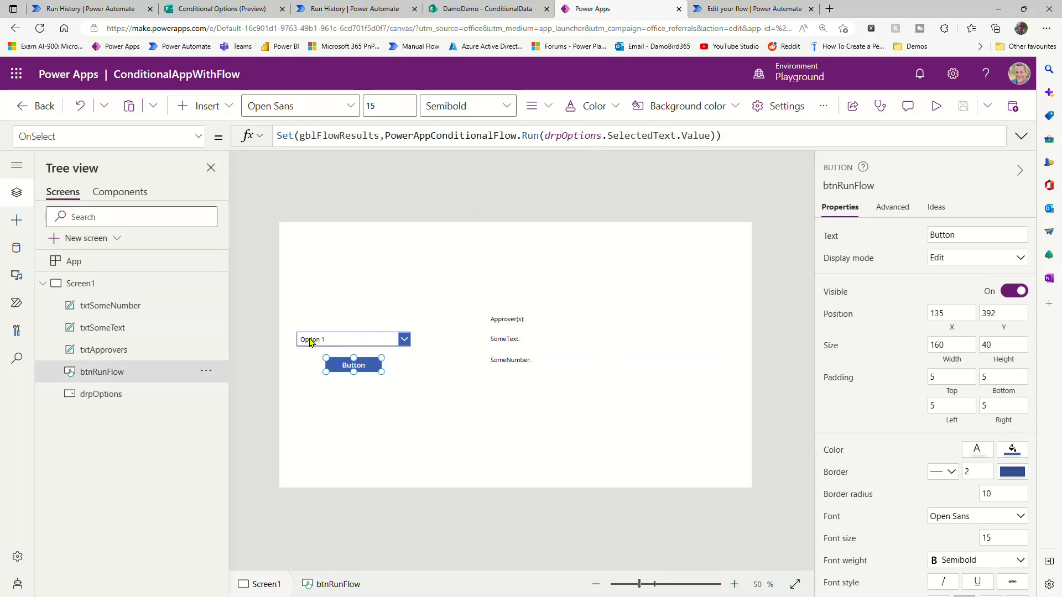
Collapse the PowerApps (V2), Get items, Initialize variable and Apply to each steps
left_click(757, 10)
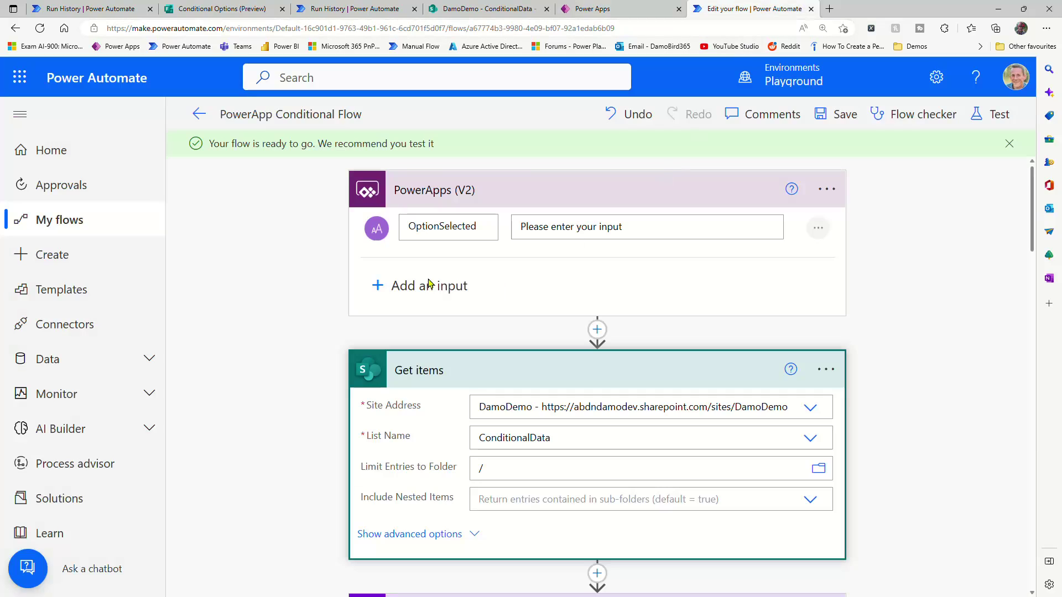
left_click(445, 194)
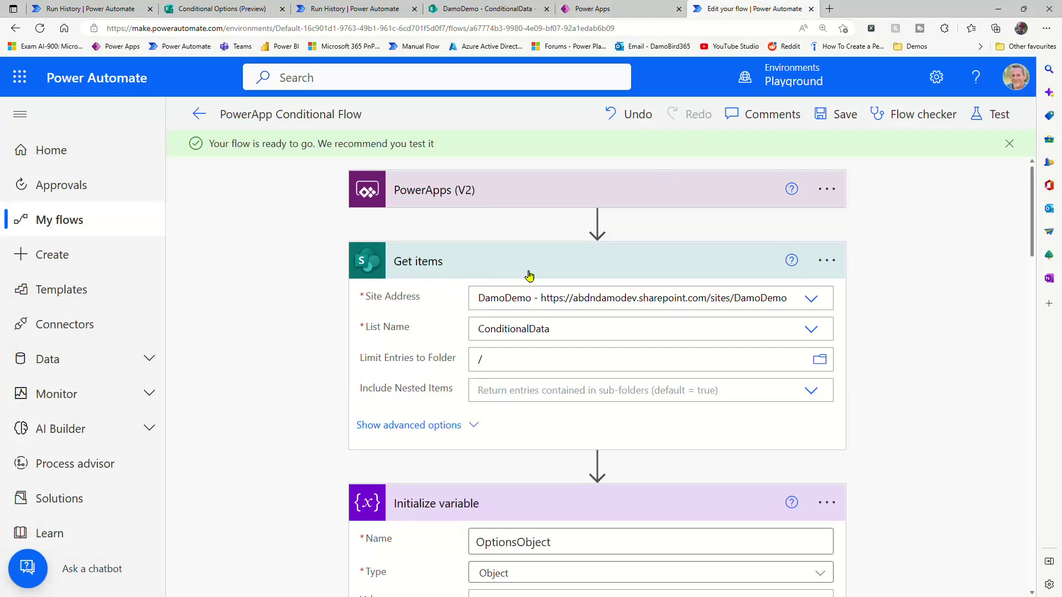
left_click(503, 274)
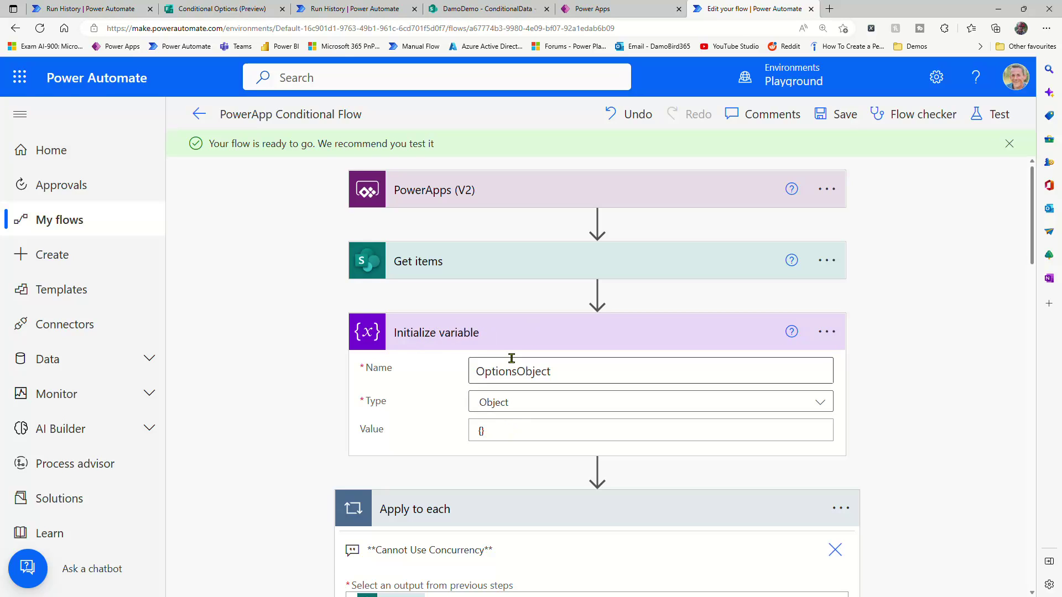
left_click(515, 334)
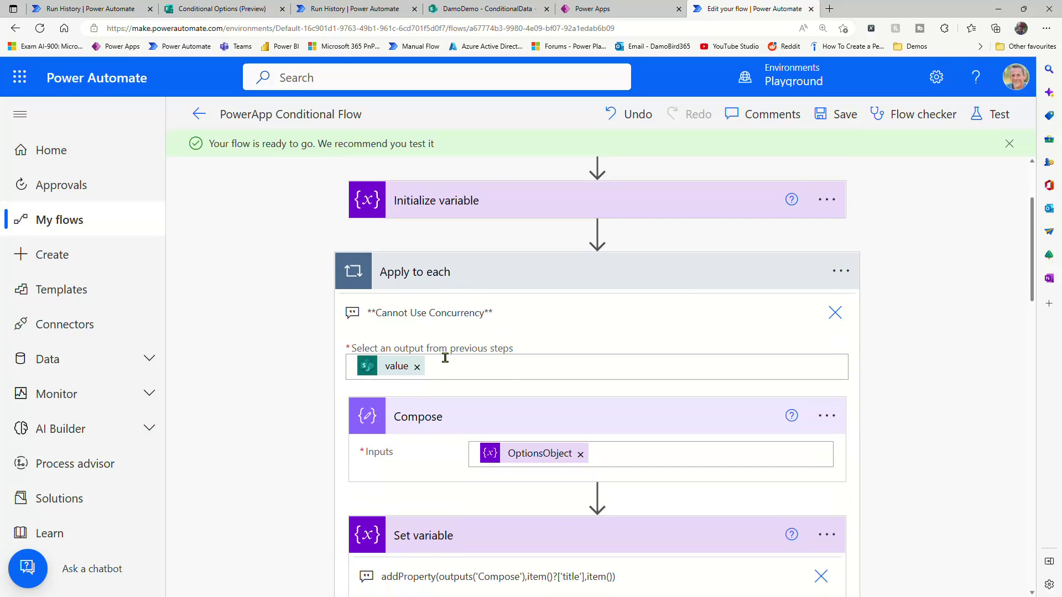
scroll(450, 368, "down", 1)
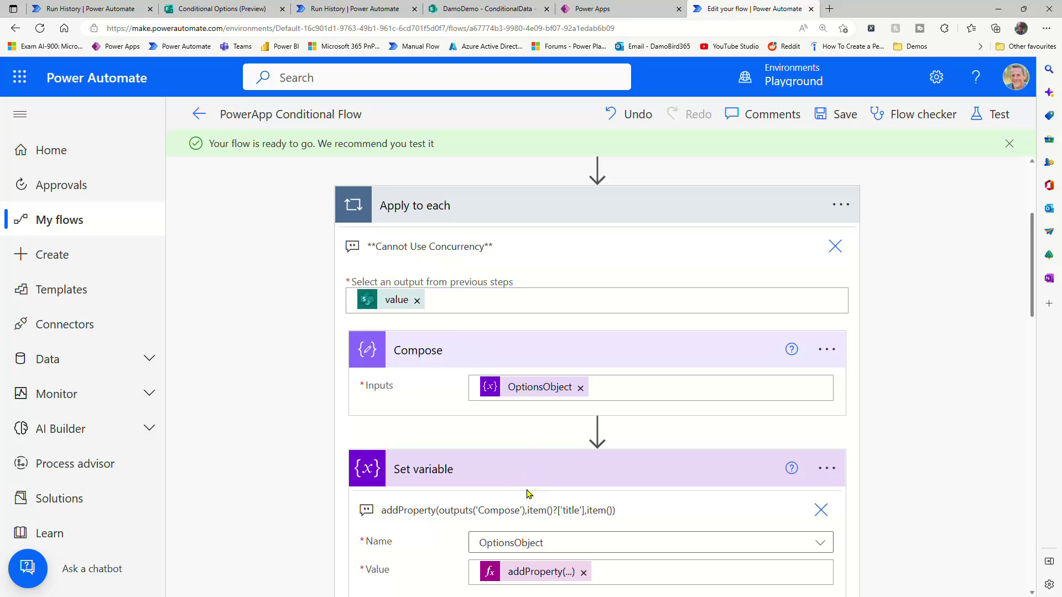
left_click_drag(499, 249, 342, 242)
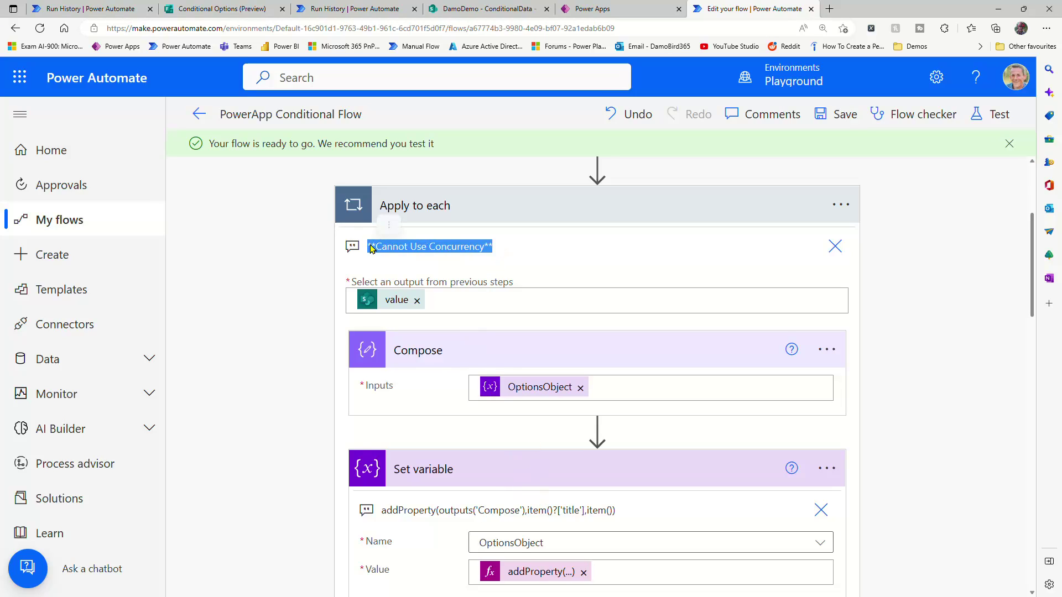
left_click(603, 206)
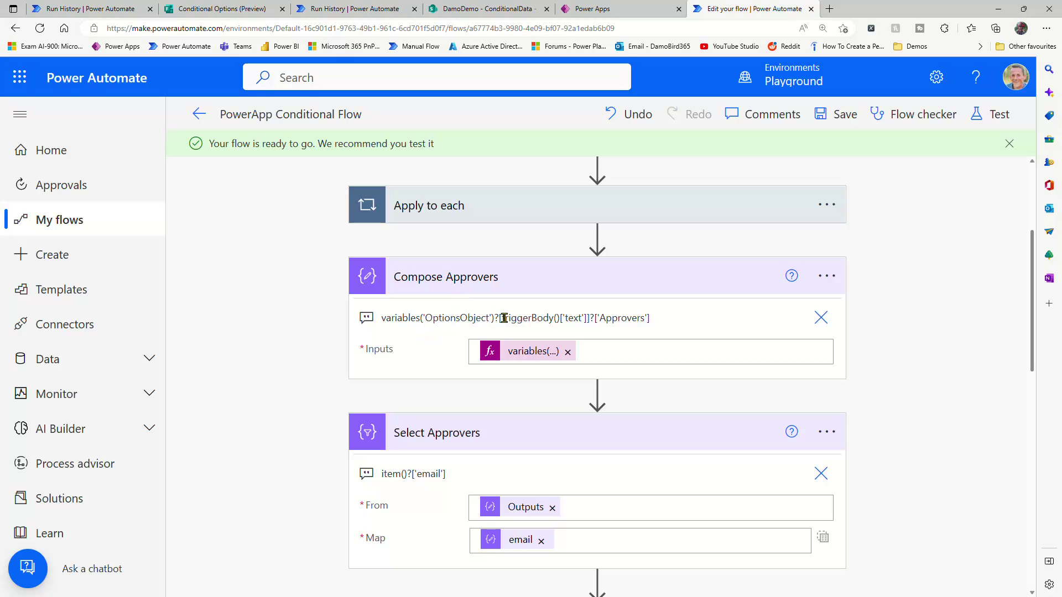
Examine the Compose Approvers expression variables('OptionsObject')?[triggerBody()['text']]?['Approvers']
left_click_drag(501, 319, 587, 319)
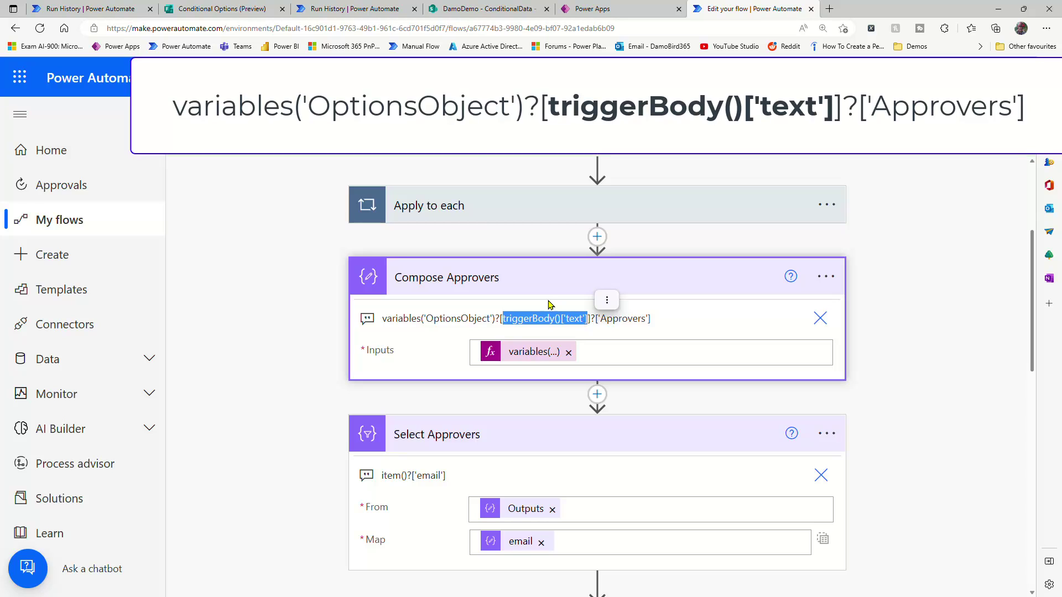
scroll(531, 277, "up", 3)
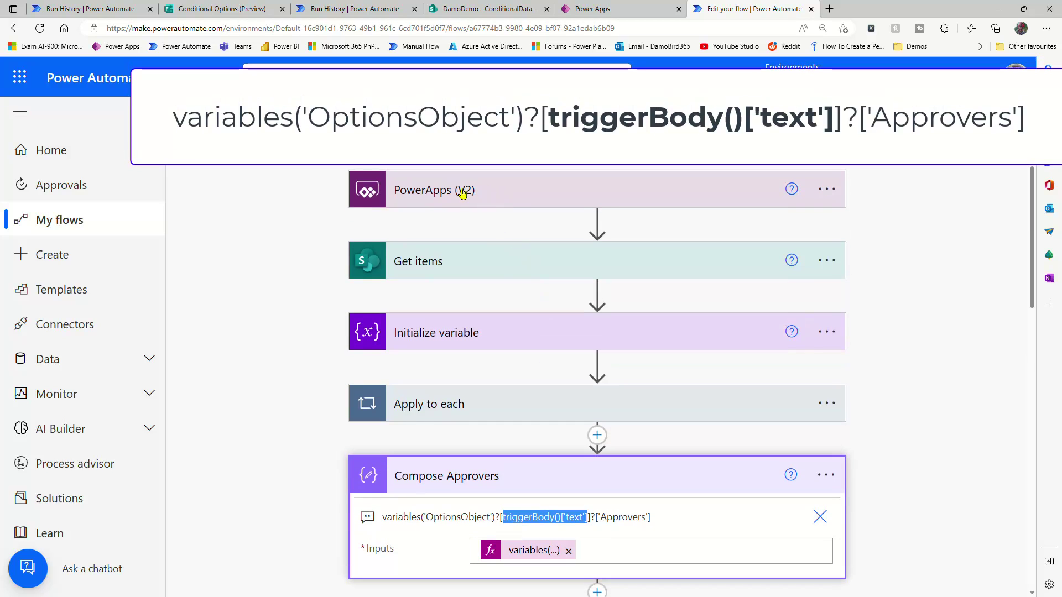
scroll(517, 297, "down", 4)
left_click_drag(600, 318, 644, 320)
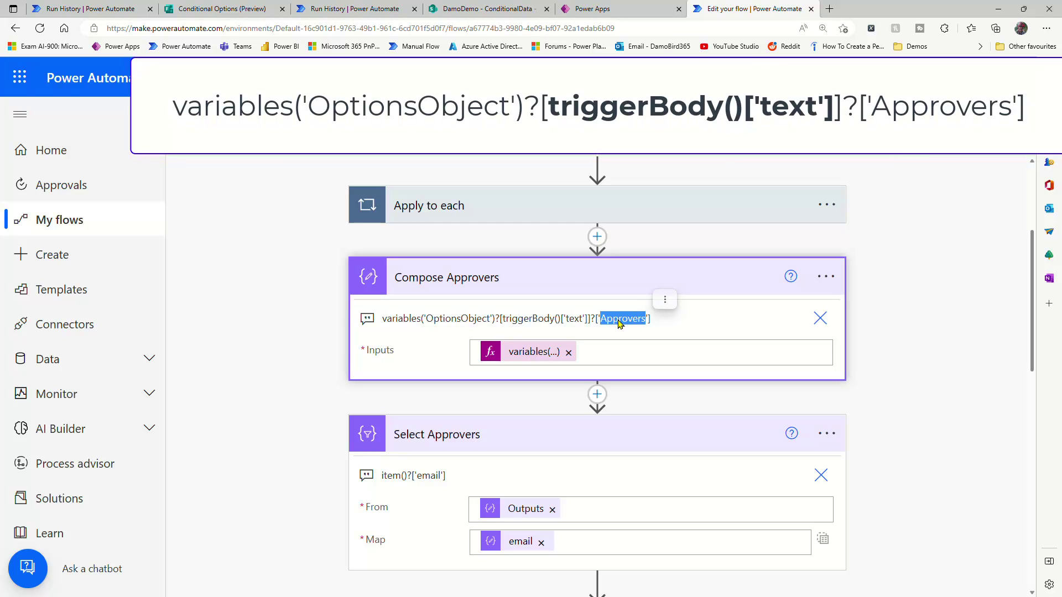
Expand the Compose Result step in the earlier form flow's run history
left_click(340, 11)
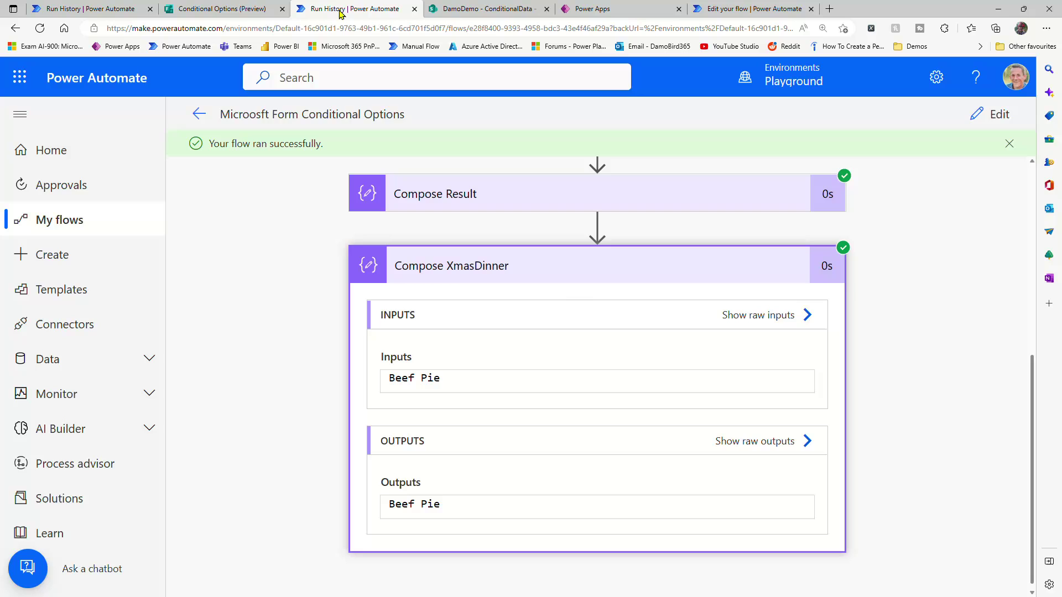
scroll(577, 332, "up", 5)
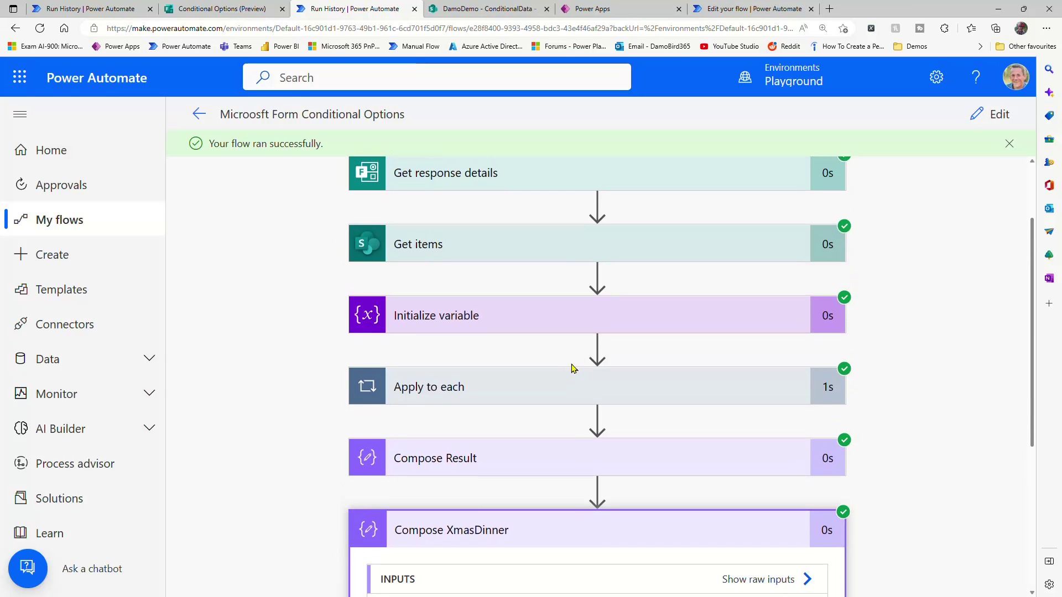
left_click(503, 470)
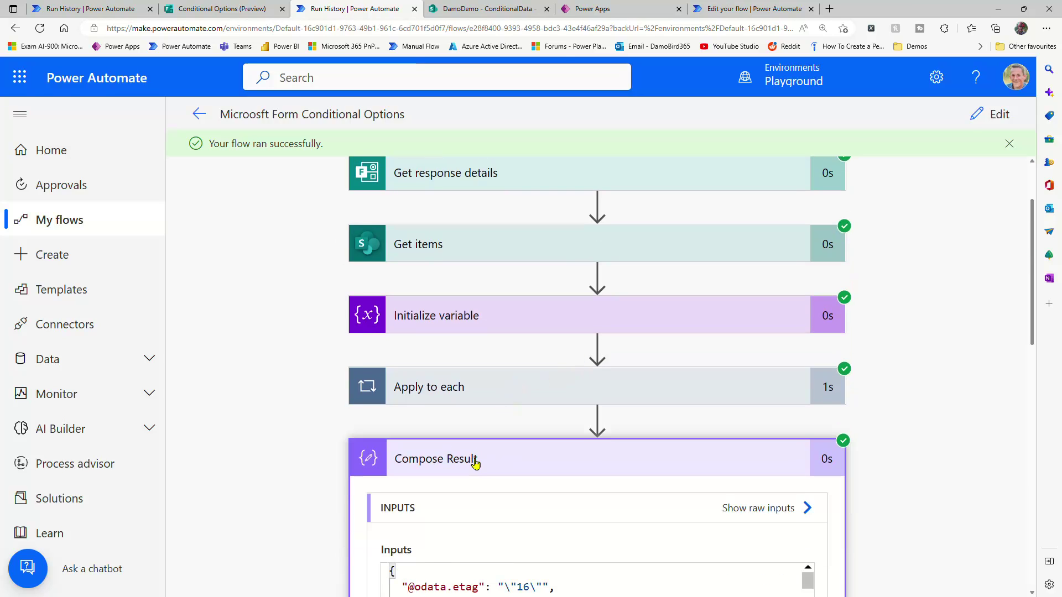
scroll(495, 465, "down", 6)
scroll(835, 381, "down", 1)
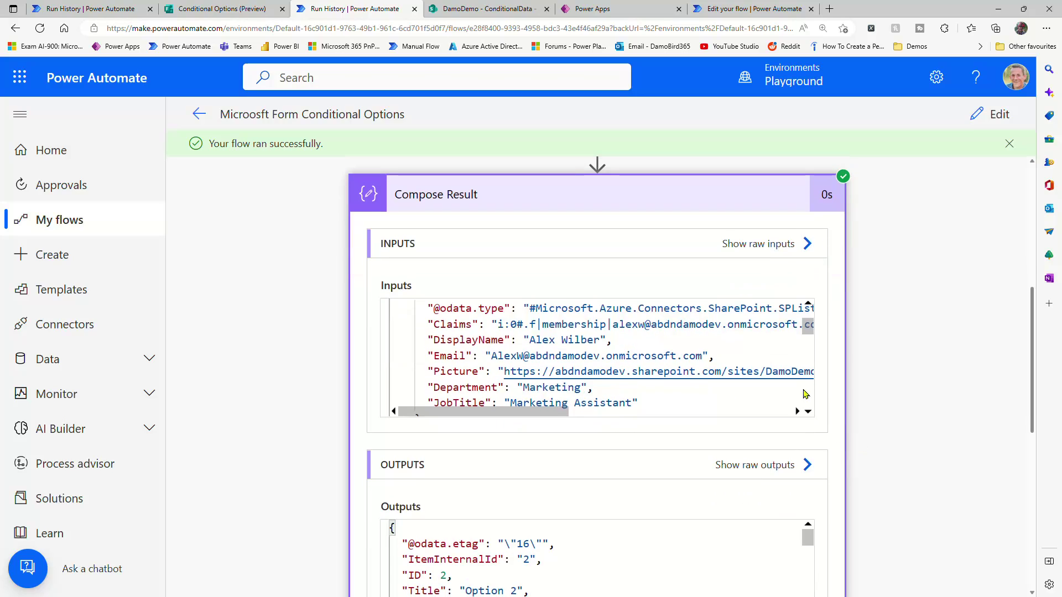
scroll(811, 329, "up", 1)
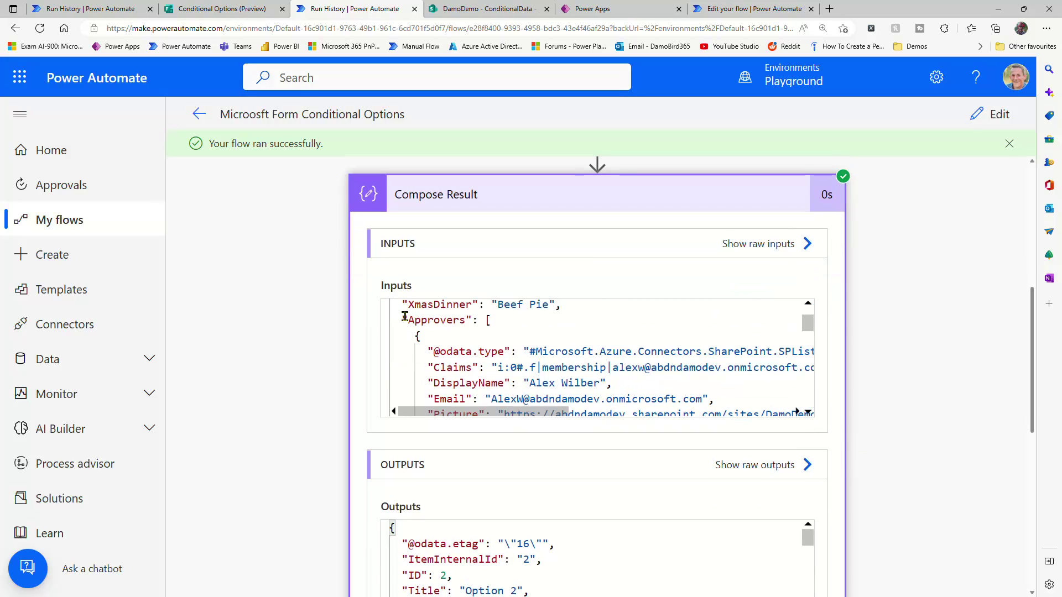
Inspect the Approvers array of user records, then return to the PowerApp Conditional Flow editor
left_click_drag(403, 320, 496, 368)
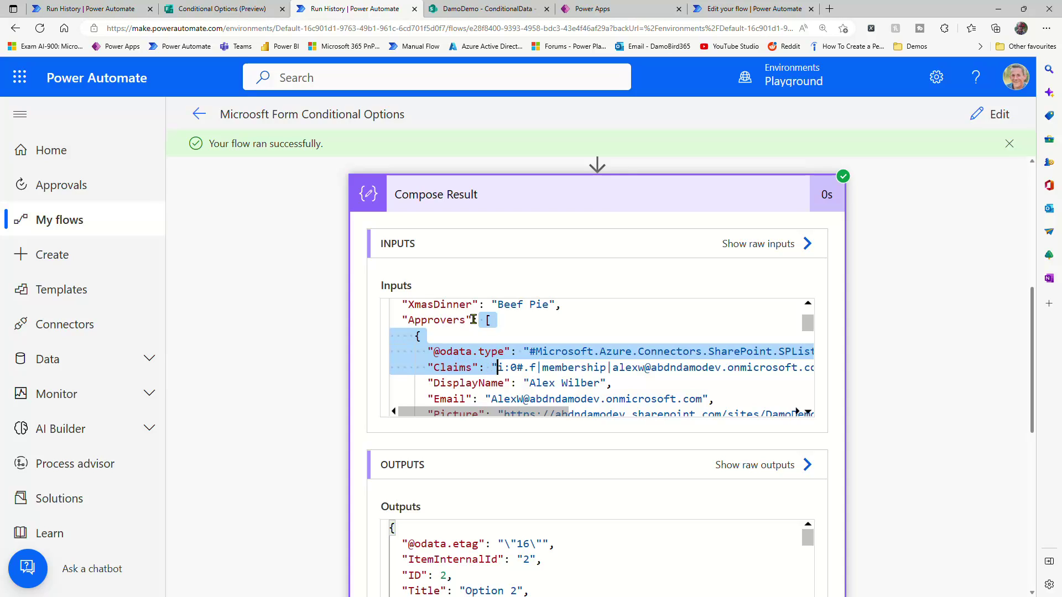
left_click_drag(474, 320, 402, 318)
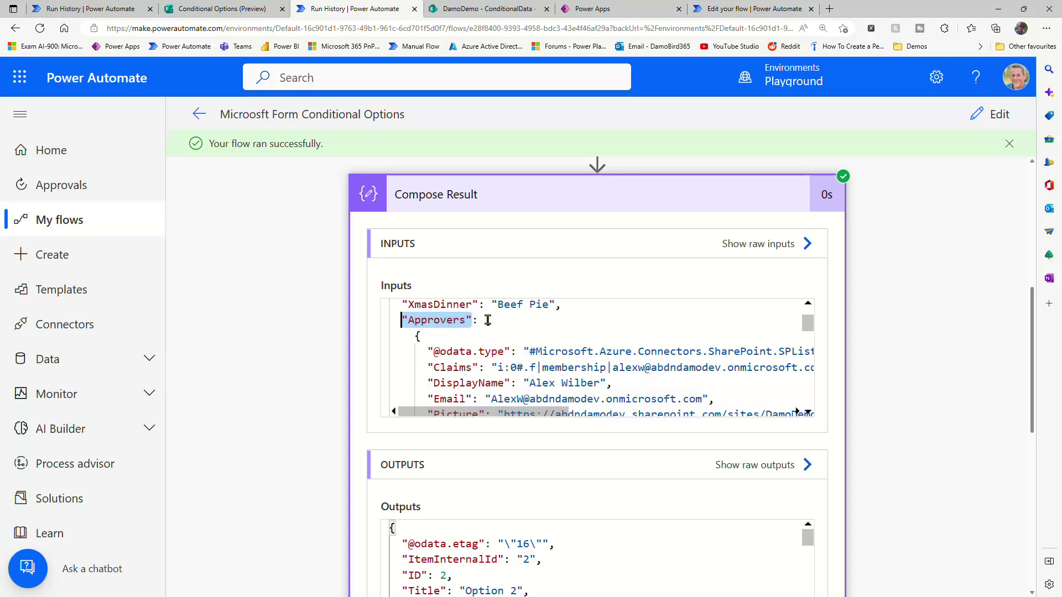
left_click_drag(487, 320, 503, 377)
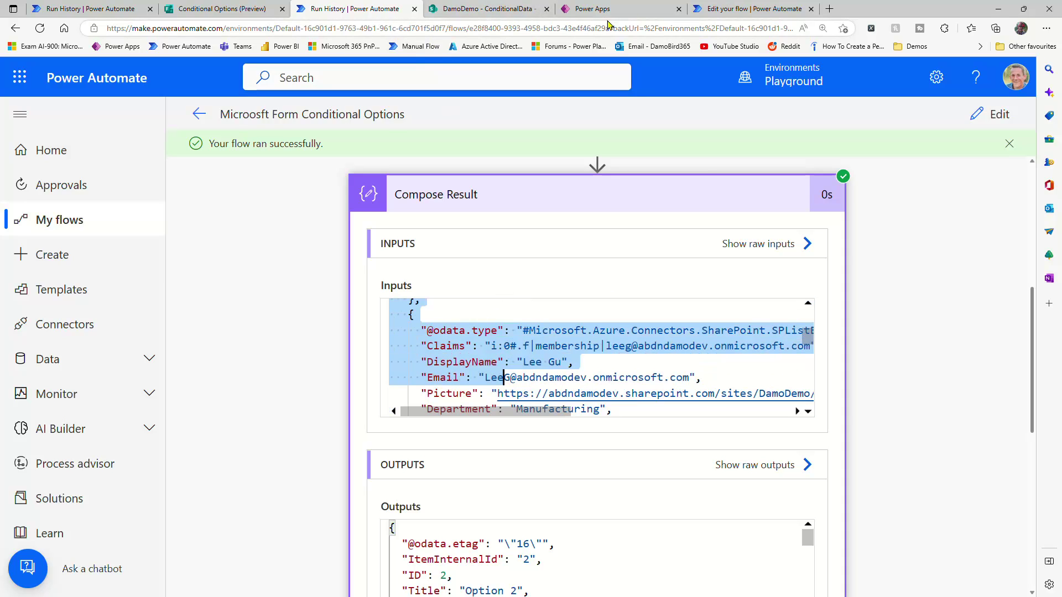
left_click(706, 9)
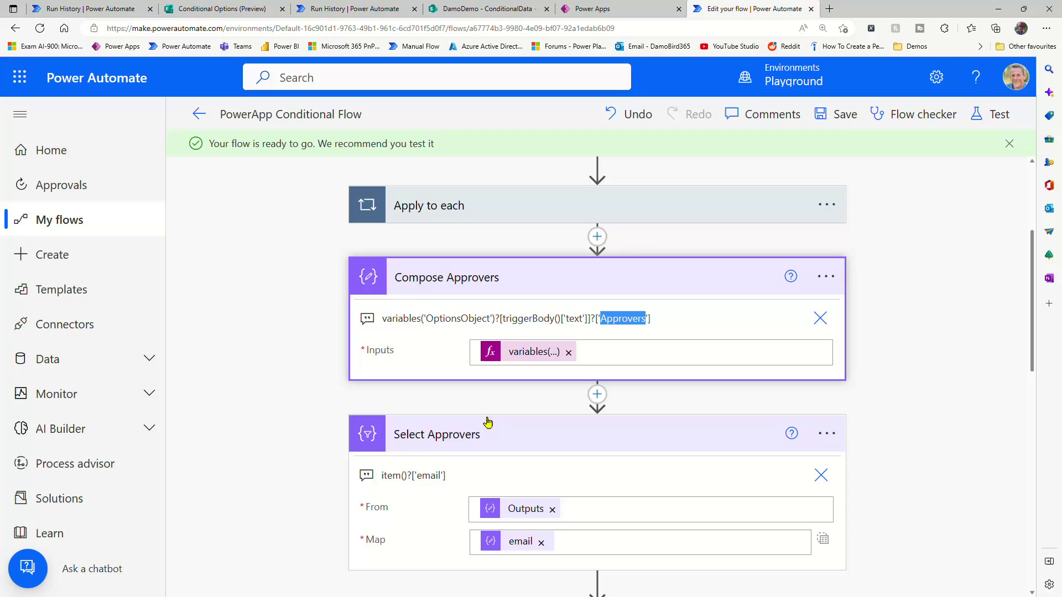
Review the Compose SomeText, Compose SomeNumber and Respond to a PowerApp or flow outputs, including join(body('Select_Approvers'),', ')
scroll(488, 423, "down", 2)
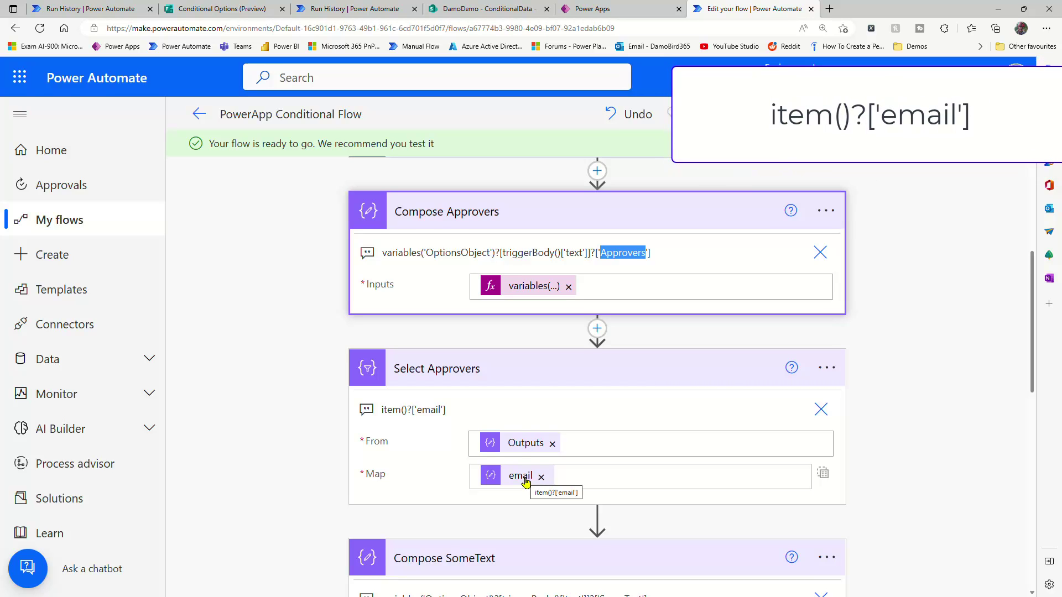
scroll(525, 482, "down", 3)
scroll(525, 482, "down", 3)
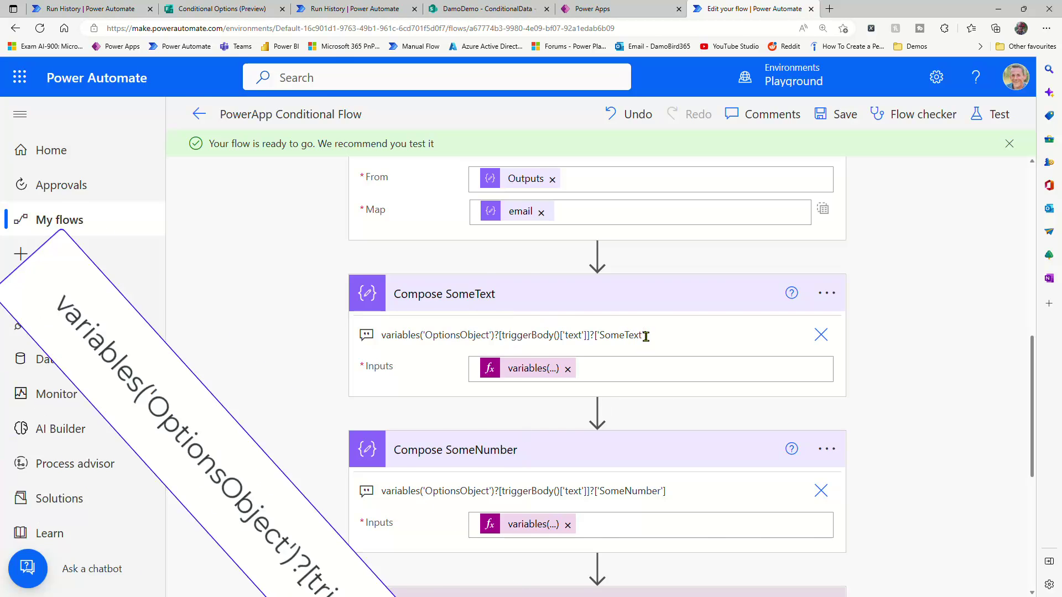
left_click_drag(644, 336, 600, 336)
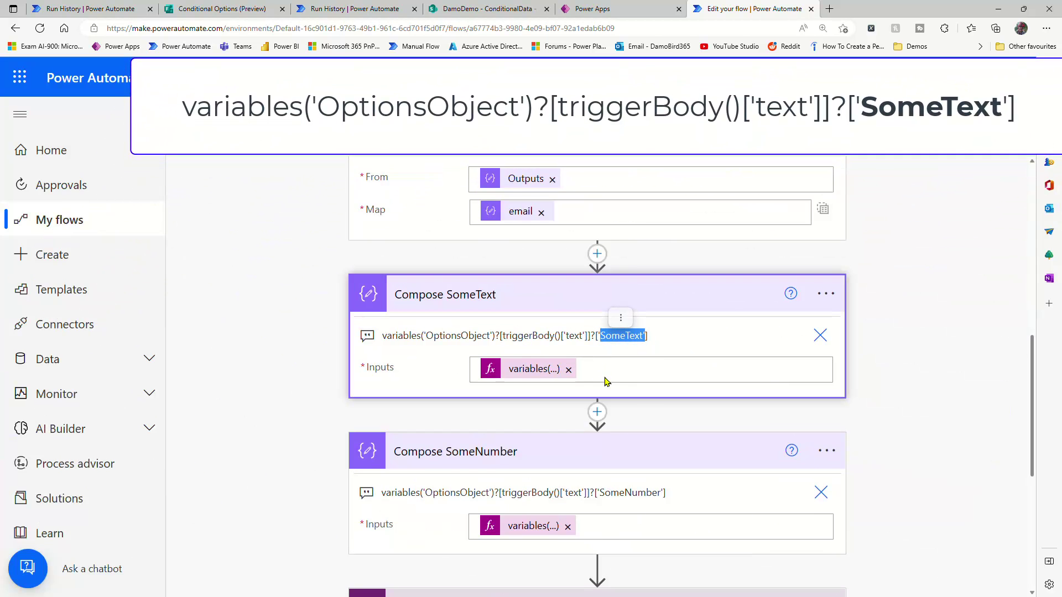
left_click_drag(662, 494, 590, 493)
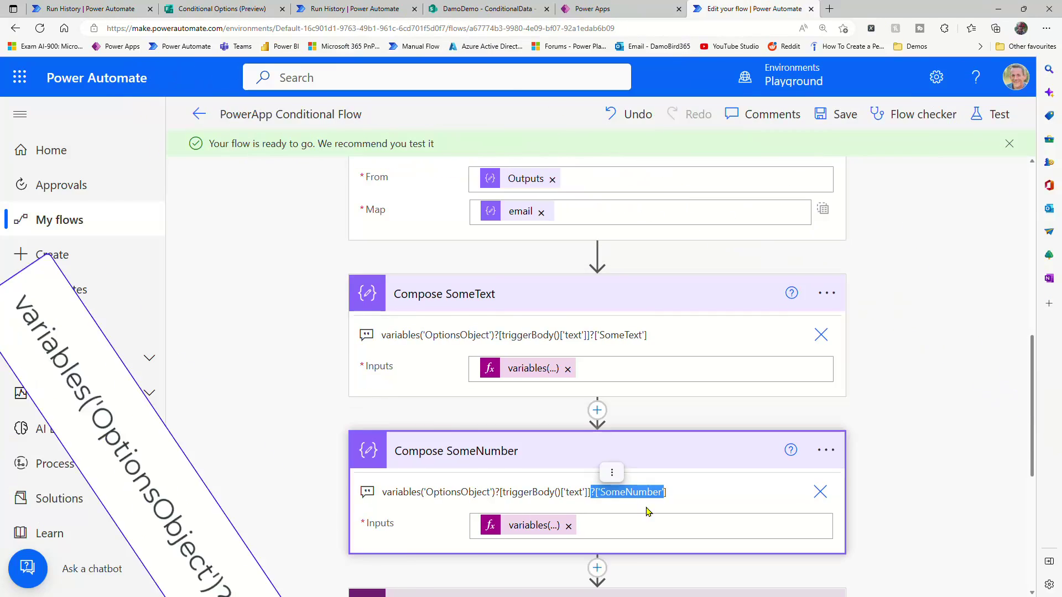
scroll(656, 512, "down", 3)
scroll(656, 511, "down", 4)
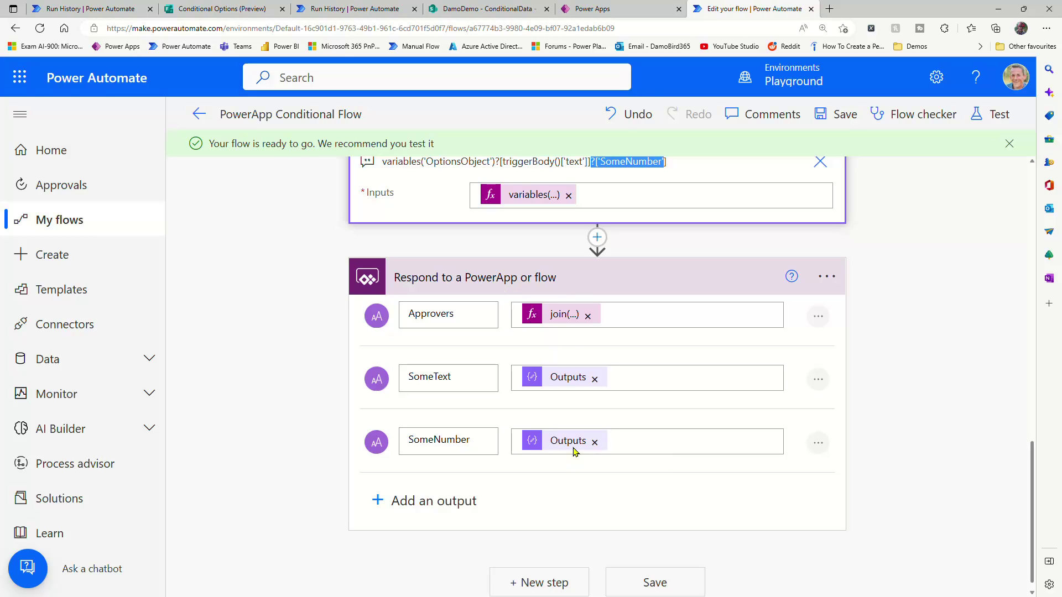
Preview the ConditionalAppWithFlow app and run the flow for Option 1
left_click(619, 10)
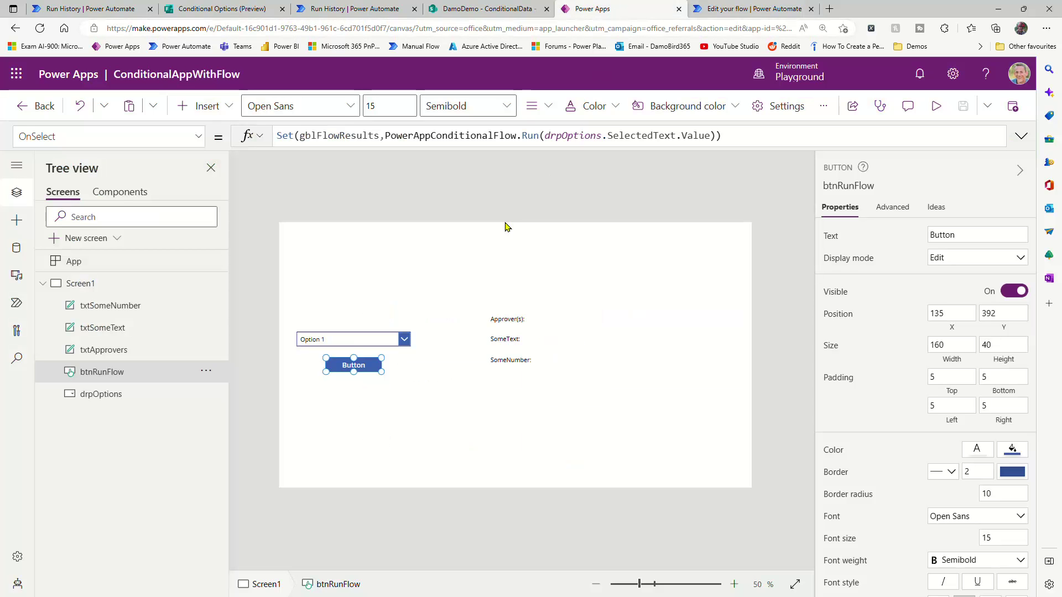
left_click(936, 105)
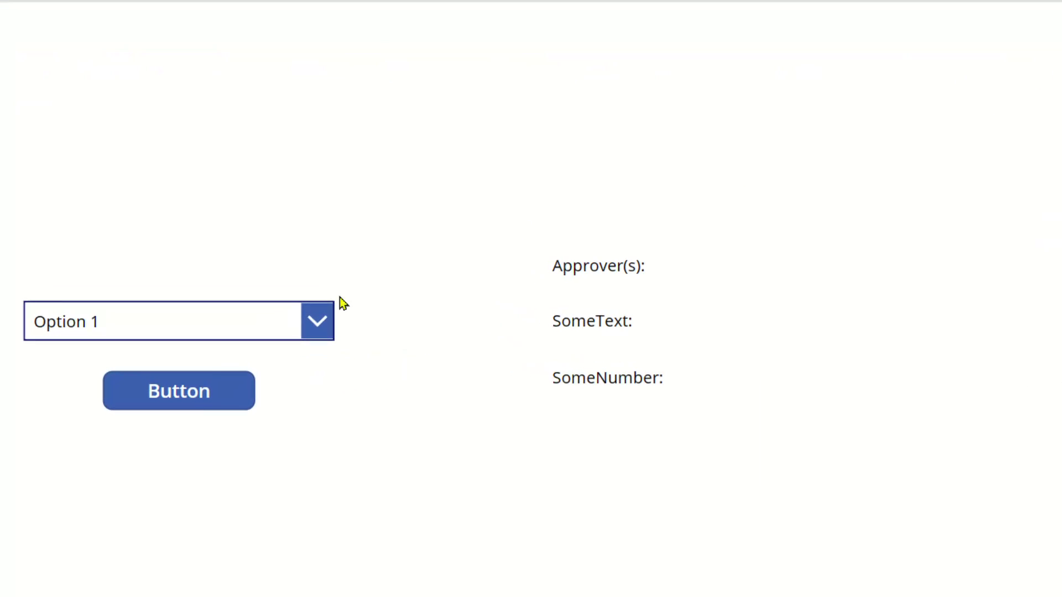
left_click(201, 397)
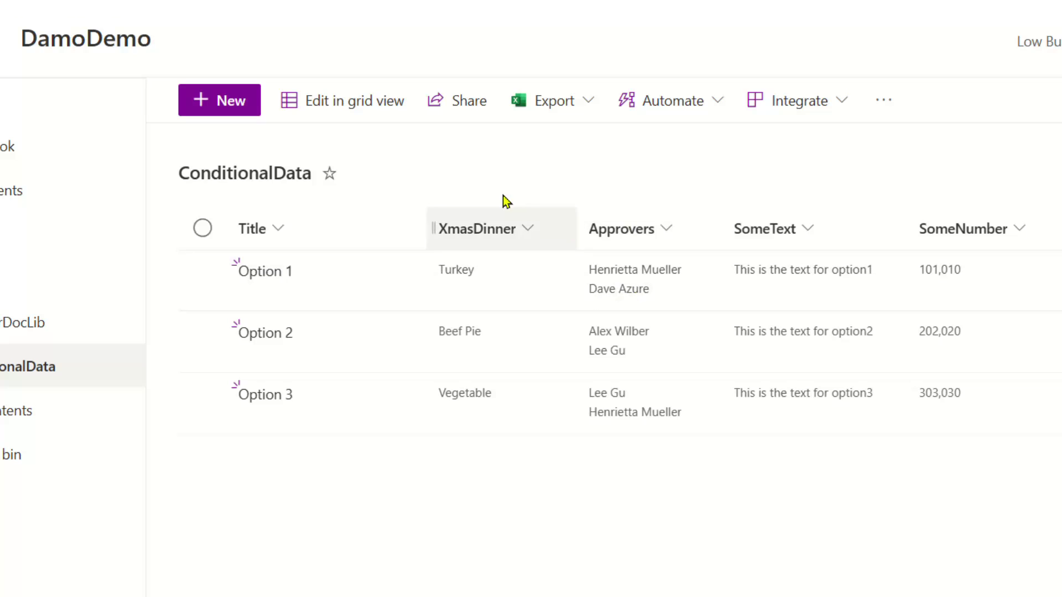
In grid view, remove both existing approvers from Option 1's Approvers cell
left_click(203, 271)
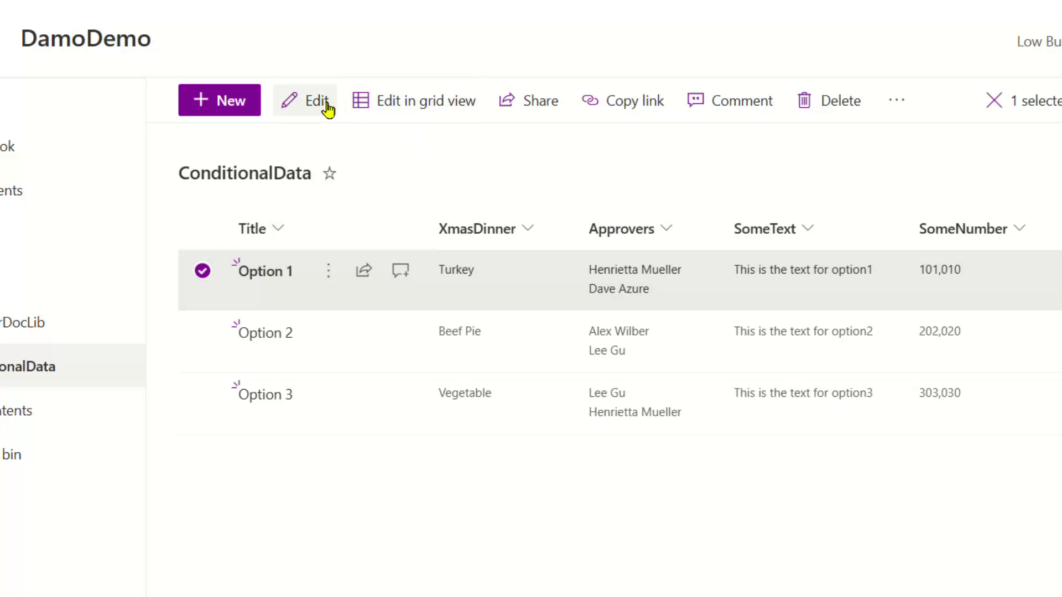
left_click(411, 105)
left_click(623, 287)
left_click(675, 289)
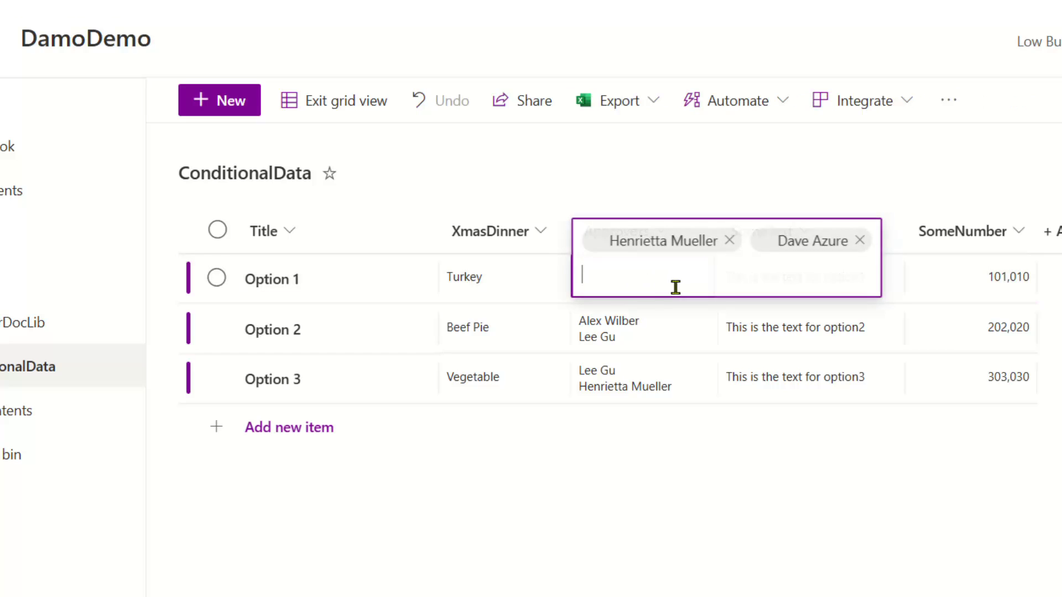
left_click(726, 239)
left_click(691, 240)
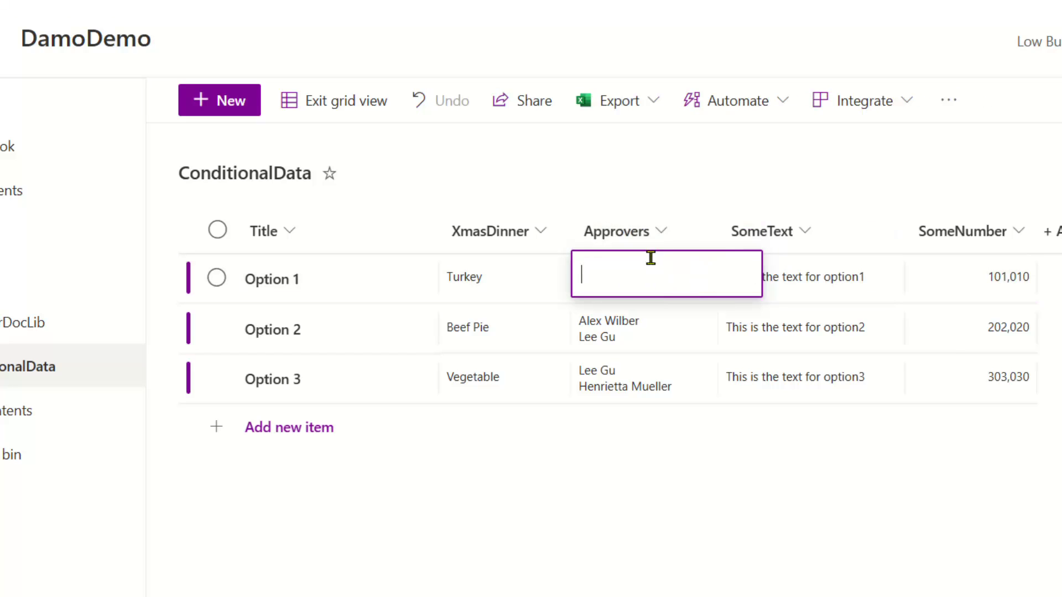
Add two new people as Option 1 approvers and exit grid view to save
type("damobird")
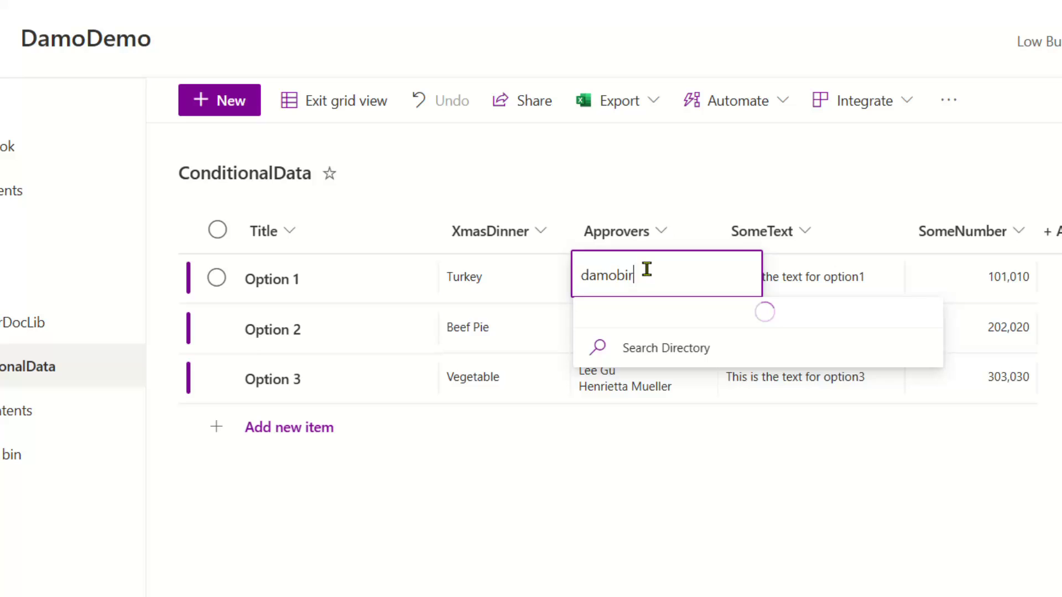
left_click(684, 329)
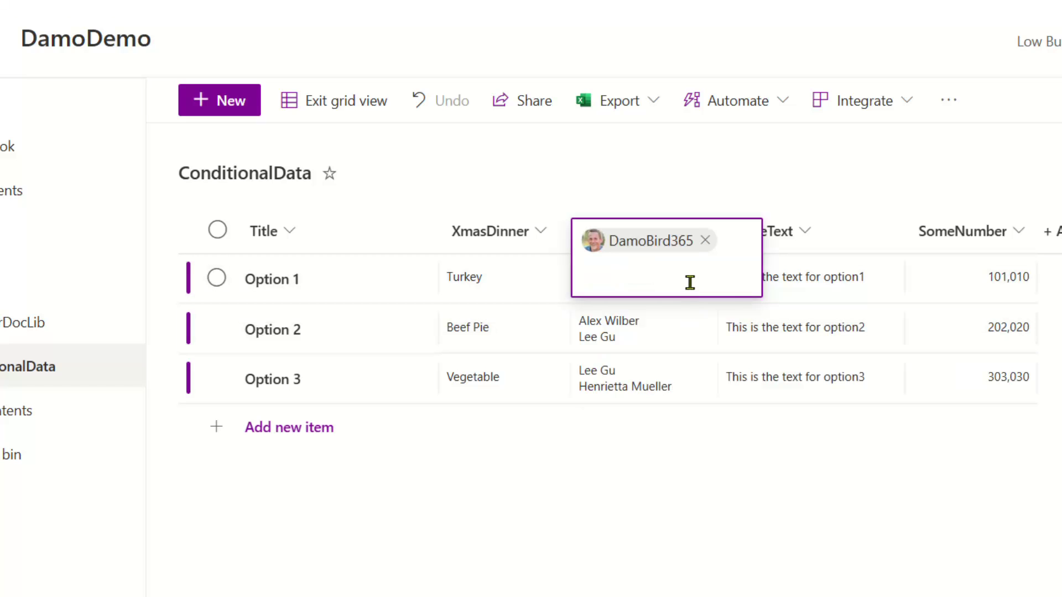
type("ly")
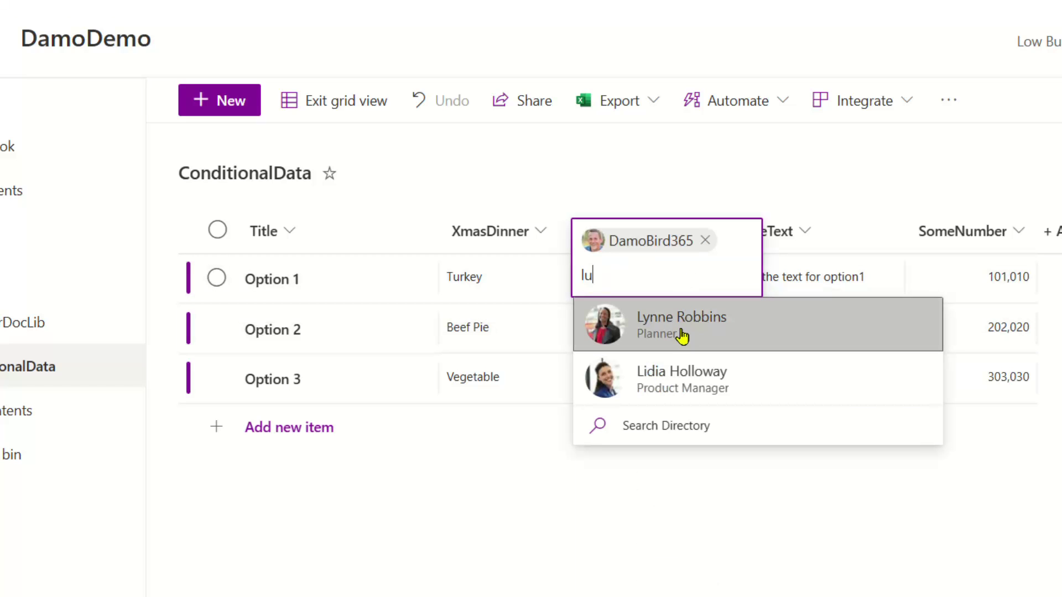
left_click(683, 329)
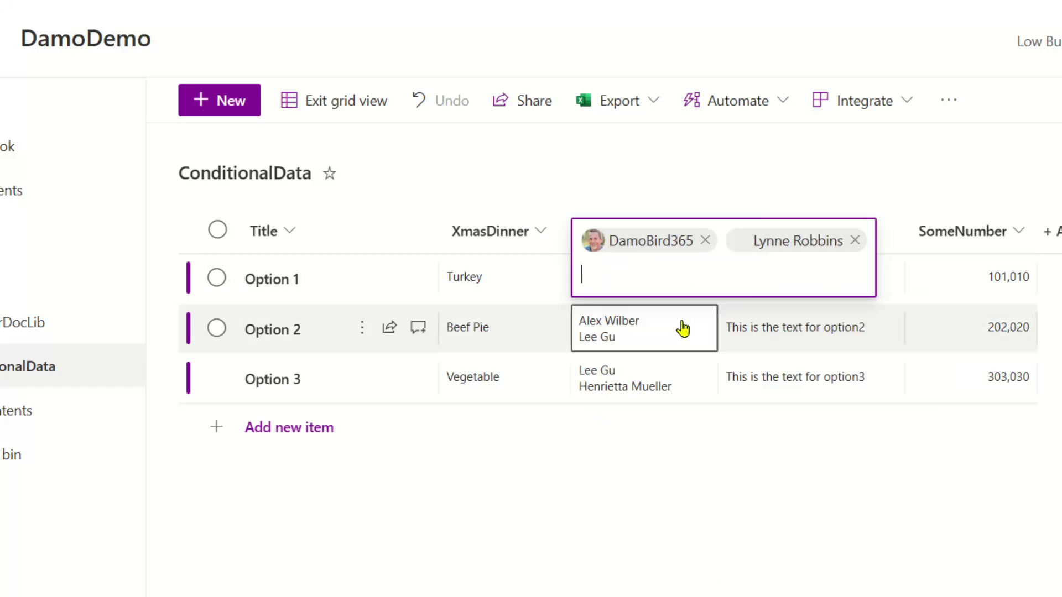
left_click(346, 104)
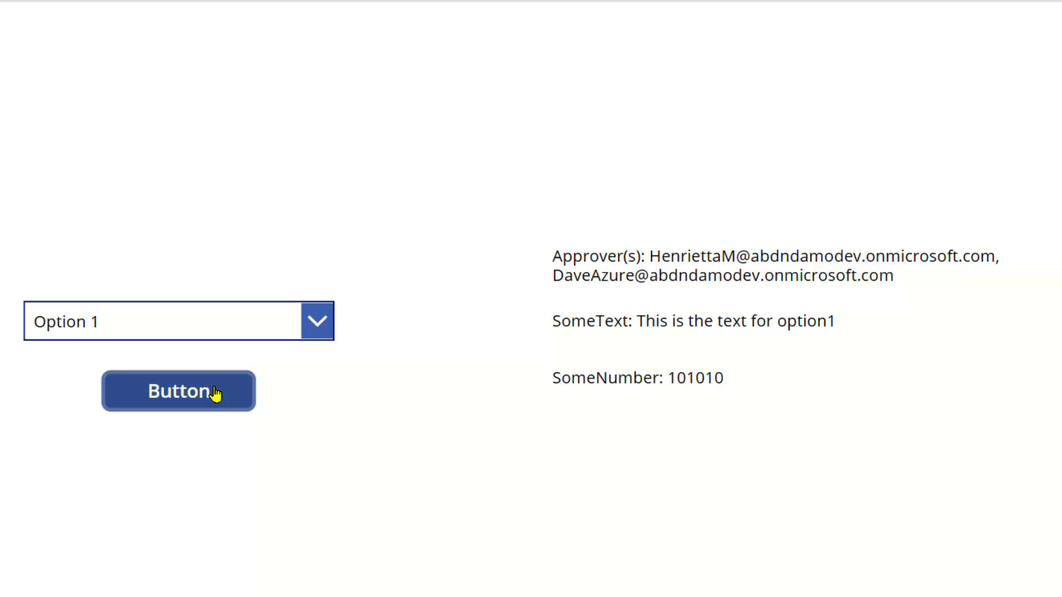
Rerun the flow for Option 1 to fetch the newly assigned approvers' e-mail addresses
left_click(215, 393)
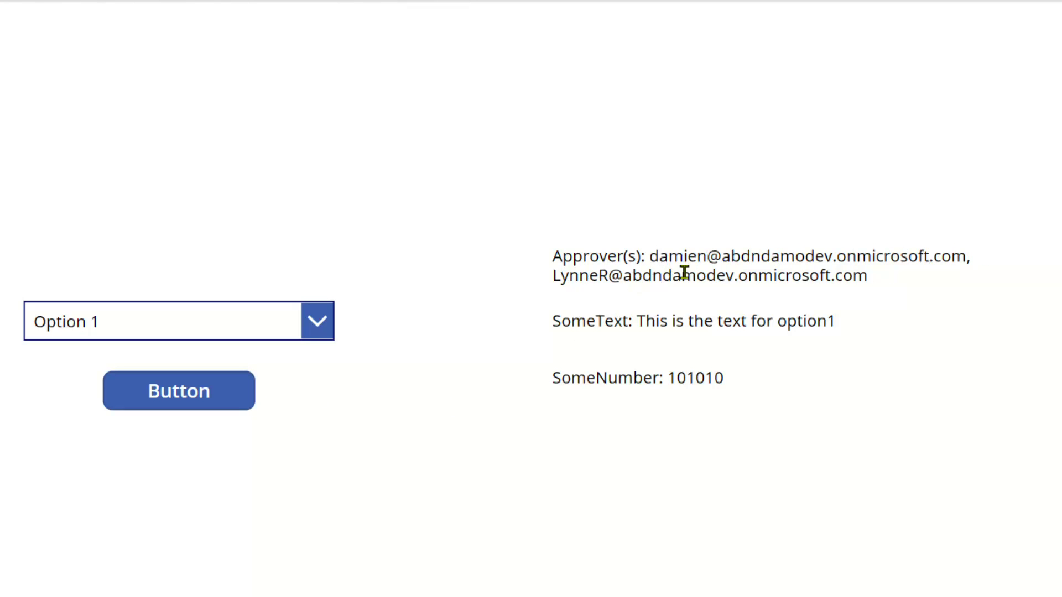